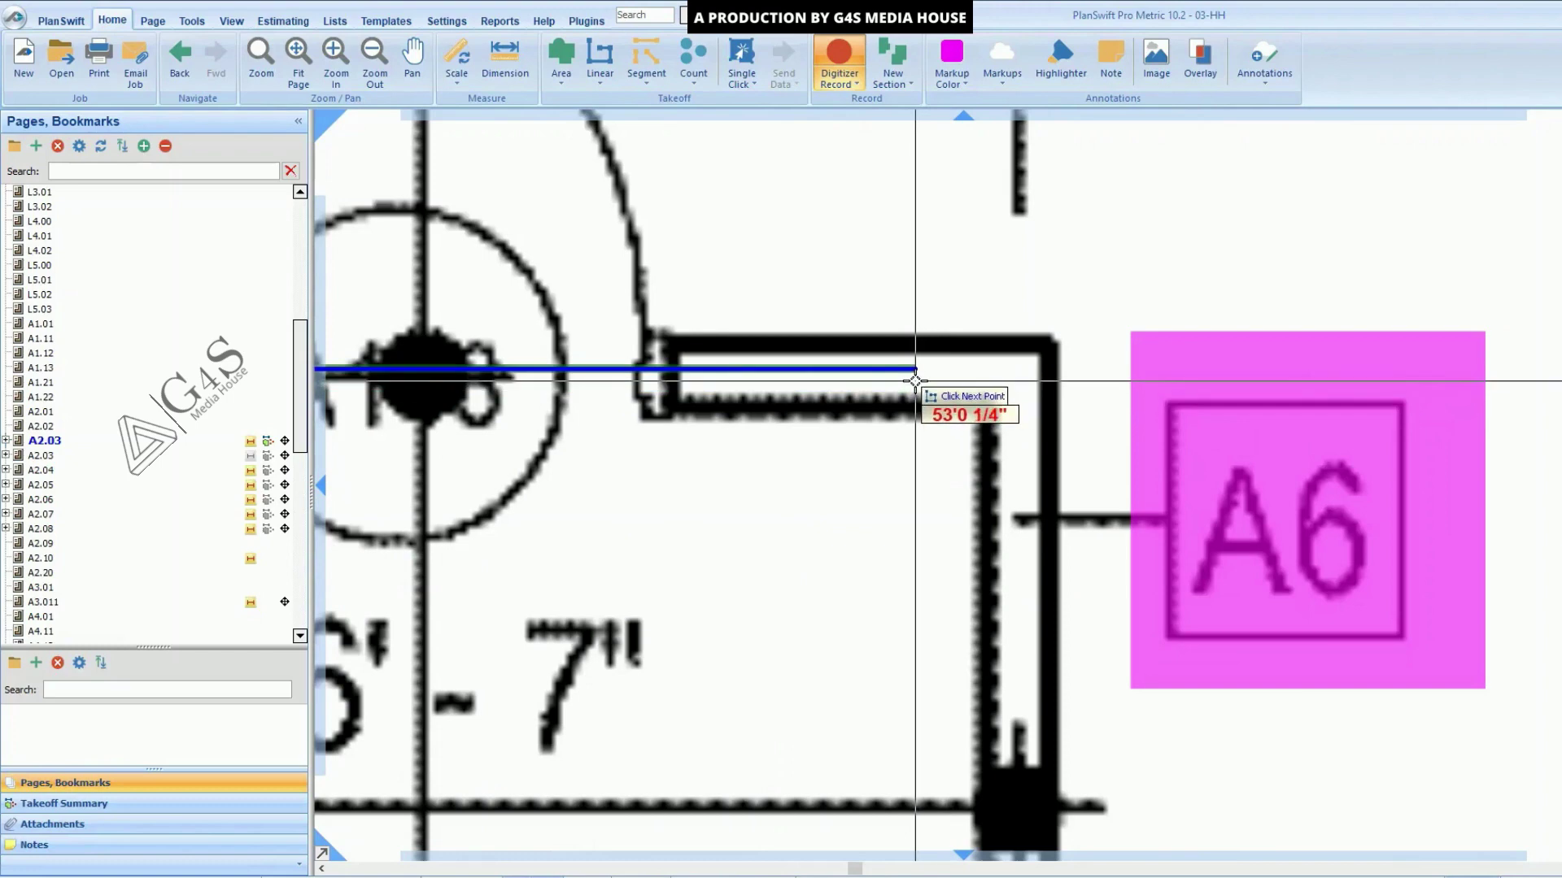
Step: End the green corridor wall run at the corner near A6
{"action": "left_click", "coordinate": [984, 369]}
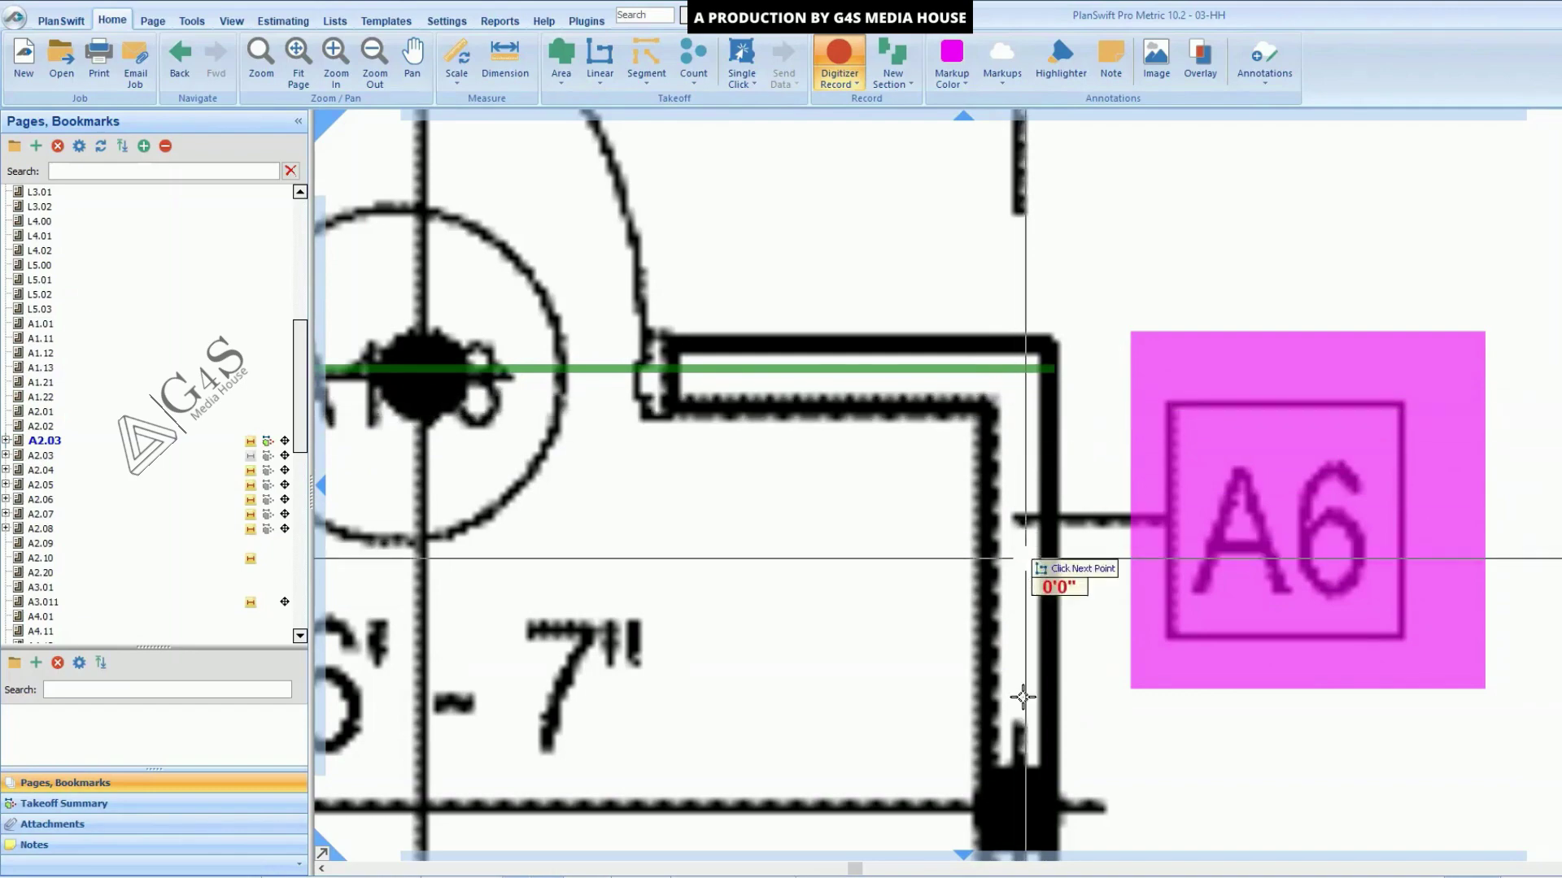
{"action": "scroll", "coordinate": [914, 683], "scroll_direction": "down", "scroll_amount": 3}
{"action": "scroll", "coordinate": [1047, 525], "scroll_direction": "up", "scroll_amount": 1}
{"action": "scroll", "coordinate": [1047, 525], "scroll_direction": "down", "scroll_amount": 3}
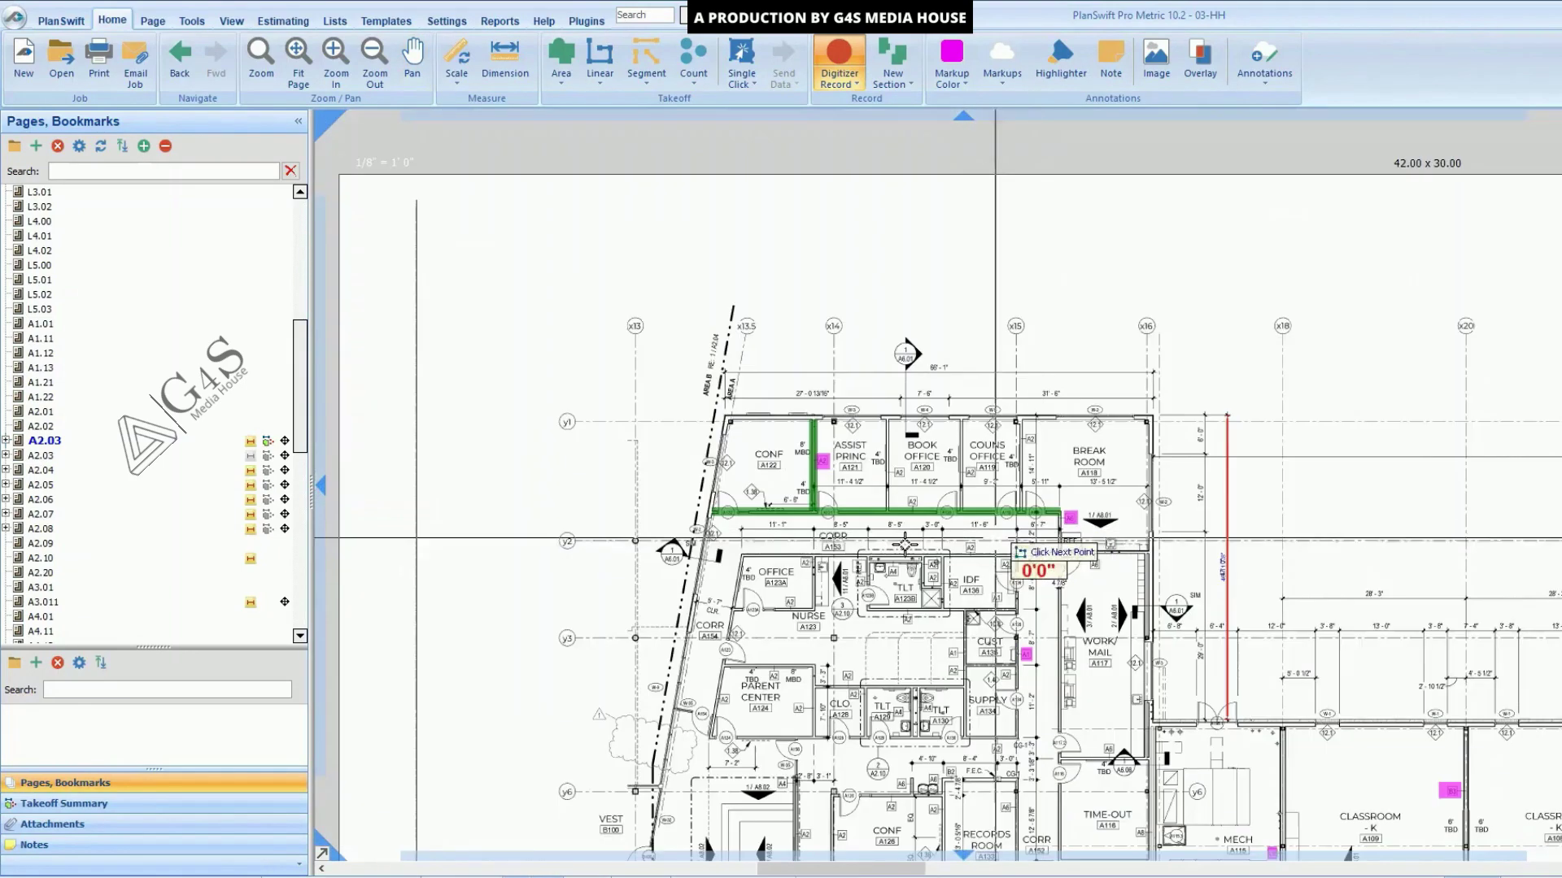
{"action": "scroll", "coordinate": [735, 409], "scroll_direction": "up", "scroll_amount": 1}
{"action": "scroll", "coordinate": [735, 409], "scroll_direction": "up", "scroll_amount": 3}
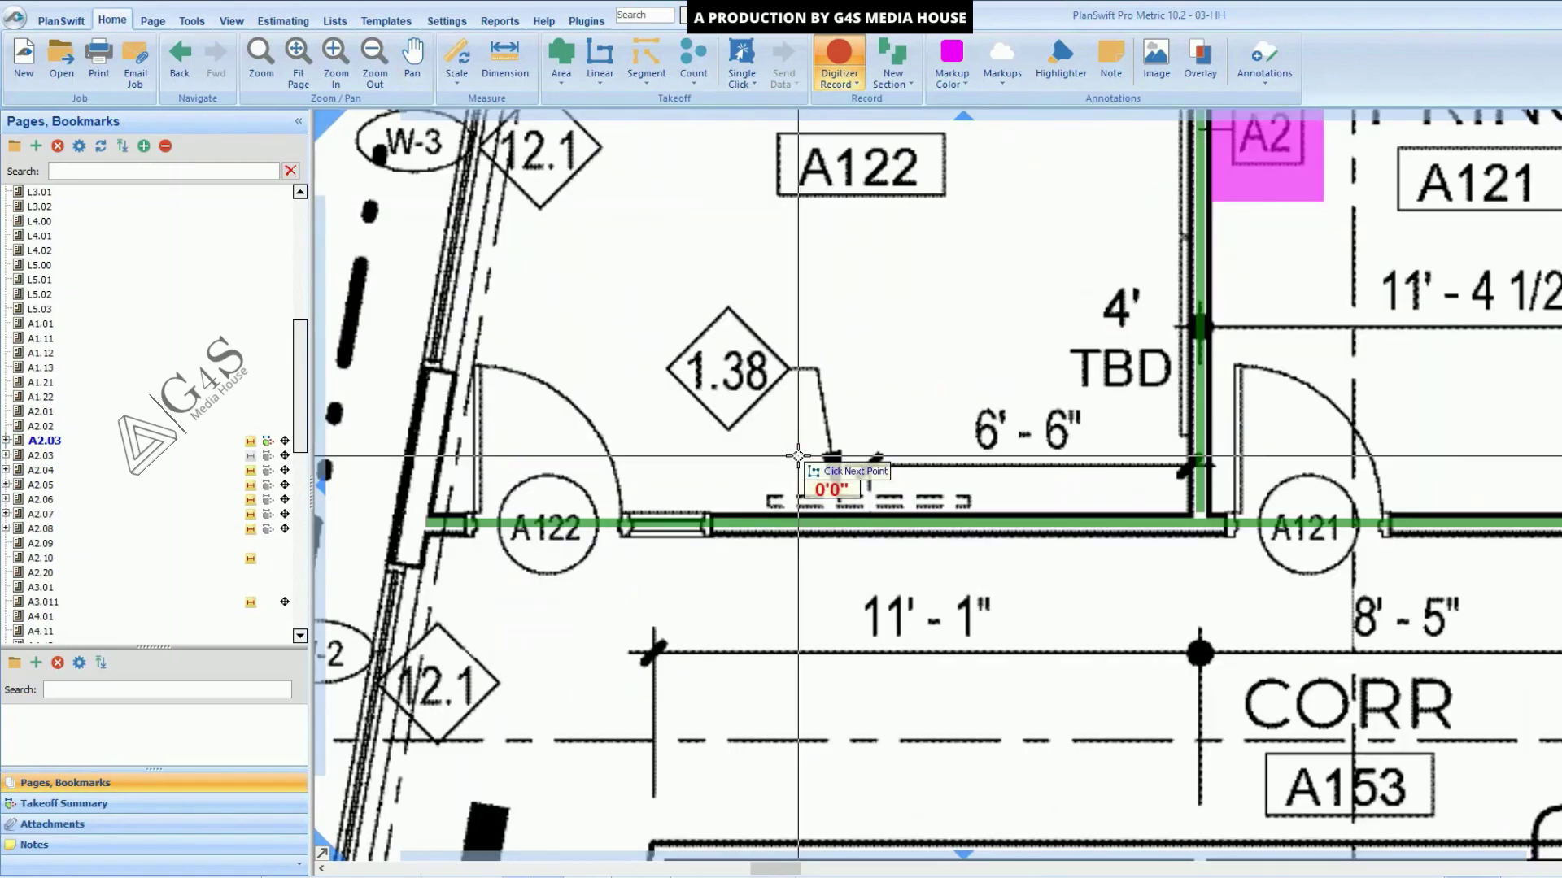
{"action": "scroll", "coordinate": [793, 468], "scroll_direction": "down", "scroll_amount": 3}
{"action": "scroll", "coordinate": [1041, 585], "scroll_direction": "up", "scroll_amount": 1}
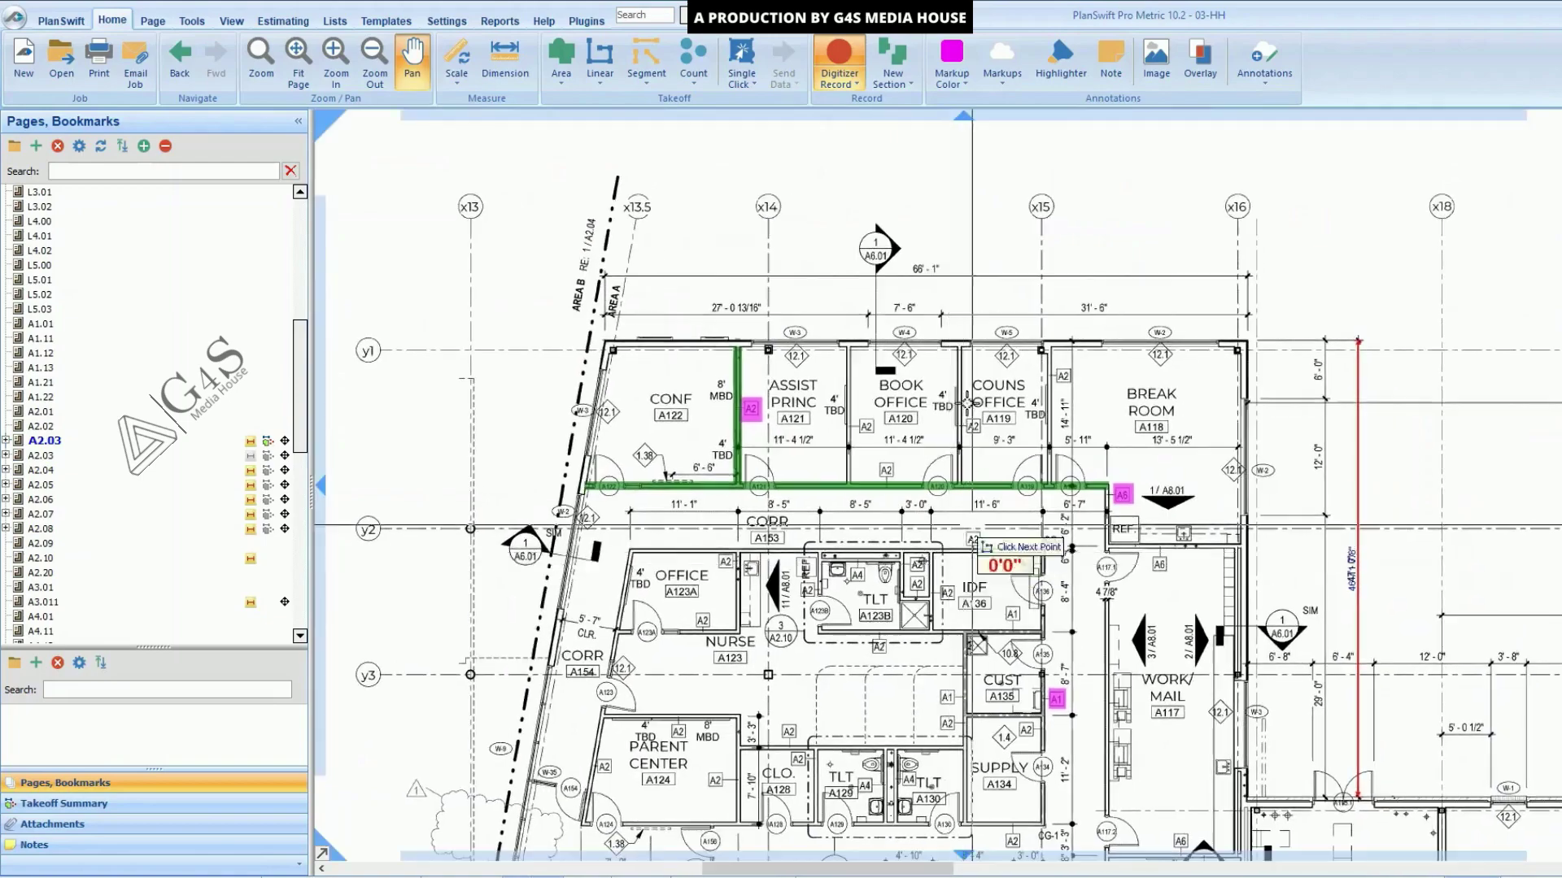
{"action": "scroll", "coordinate": [1068, 674], "scroll_direction": "down", "scroll_amount": 2}
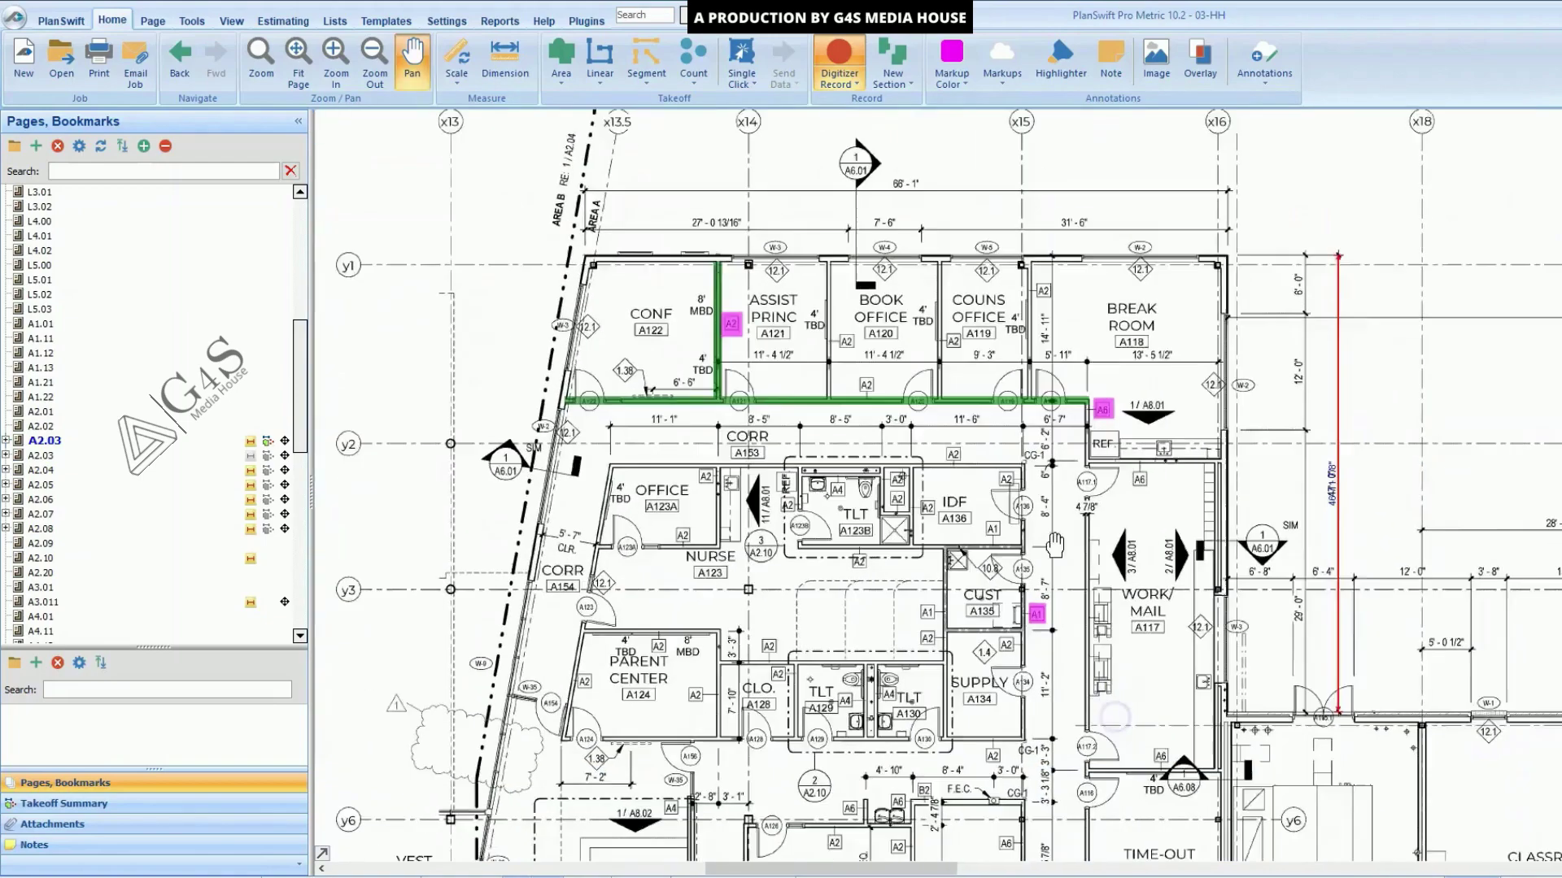
{"action": "left_click_drag", "start_coordinate": [819, 627], "coordinate": [779, 469]}
Step: Trace the ASSIST PRINC / BOOK OFFICE partition down to the corridor wall near door A119
{"action": "left_click", "coordinate": [541, 263]}
{"action": "scroll", "coordinate": [541, 264], "scroll_direction": "up", "scroll_amount": 4}
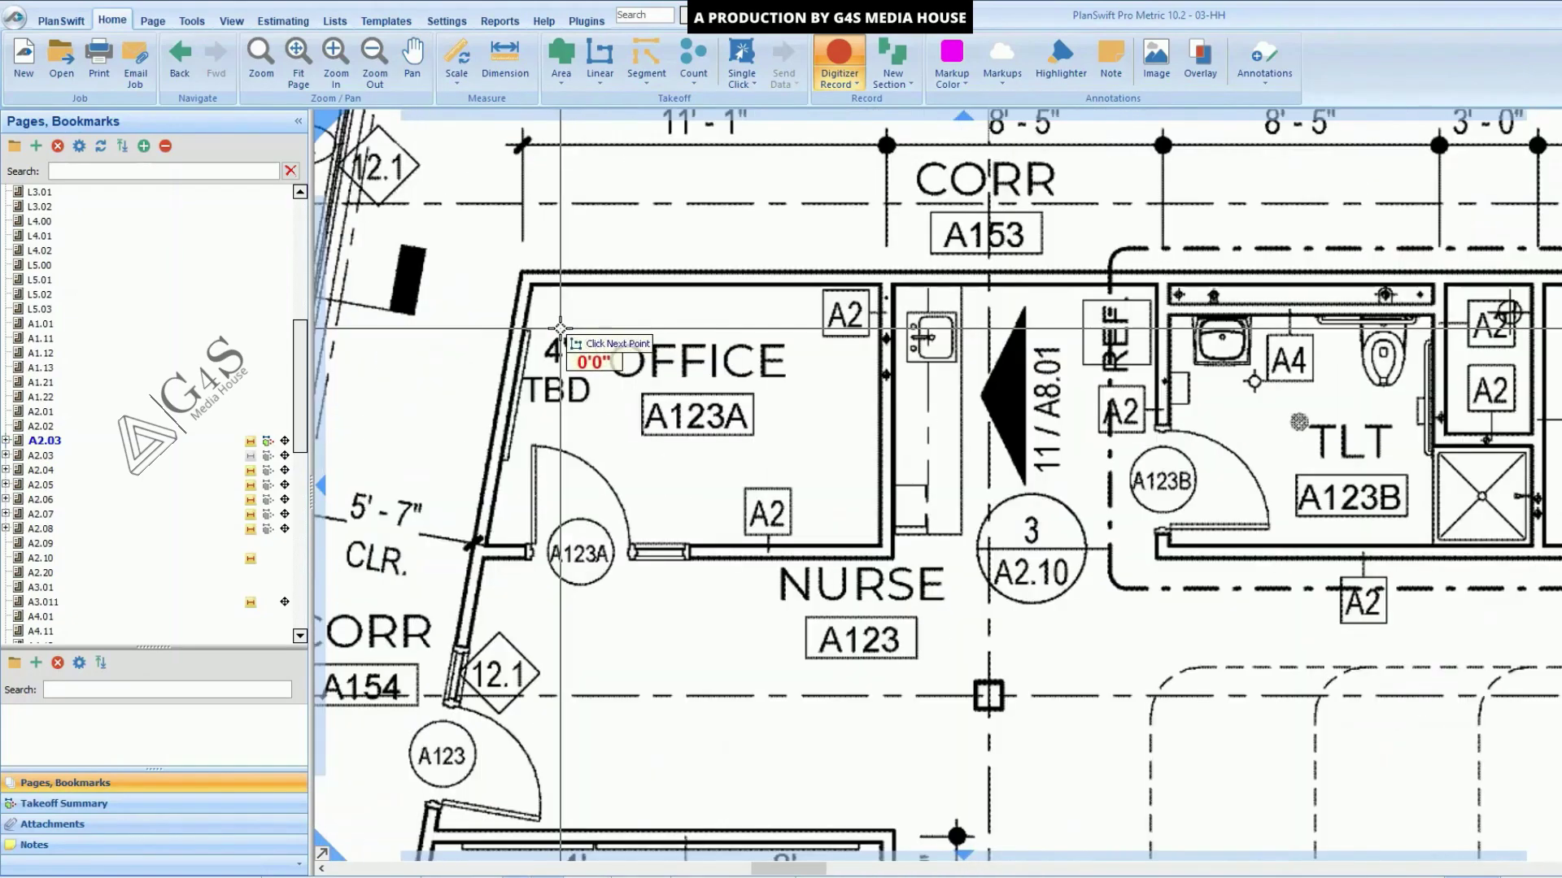
{"action": "scroll", "coordinate": [710, 379], "scroll_direction": "down", "scroll_amount": 2}
{"action": "left_click_drag", "start_coordinate": [710, 379], "coordinate": [406, 777]}
{"action": "scroll", "coordinate": [789, 215], "scroll_direction": "up", "scroll_amount": 5}
{"action": "scroll", "coordinate": [789, 216], "scroll_direction": "up", "scroll_amount": 1}
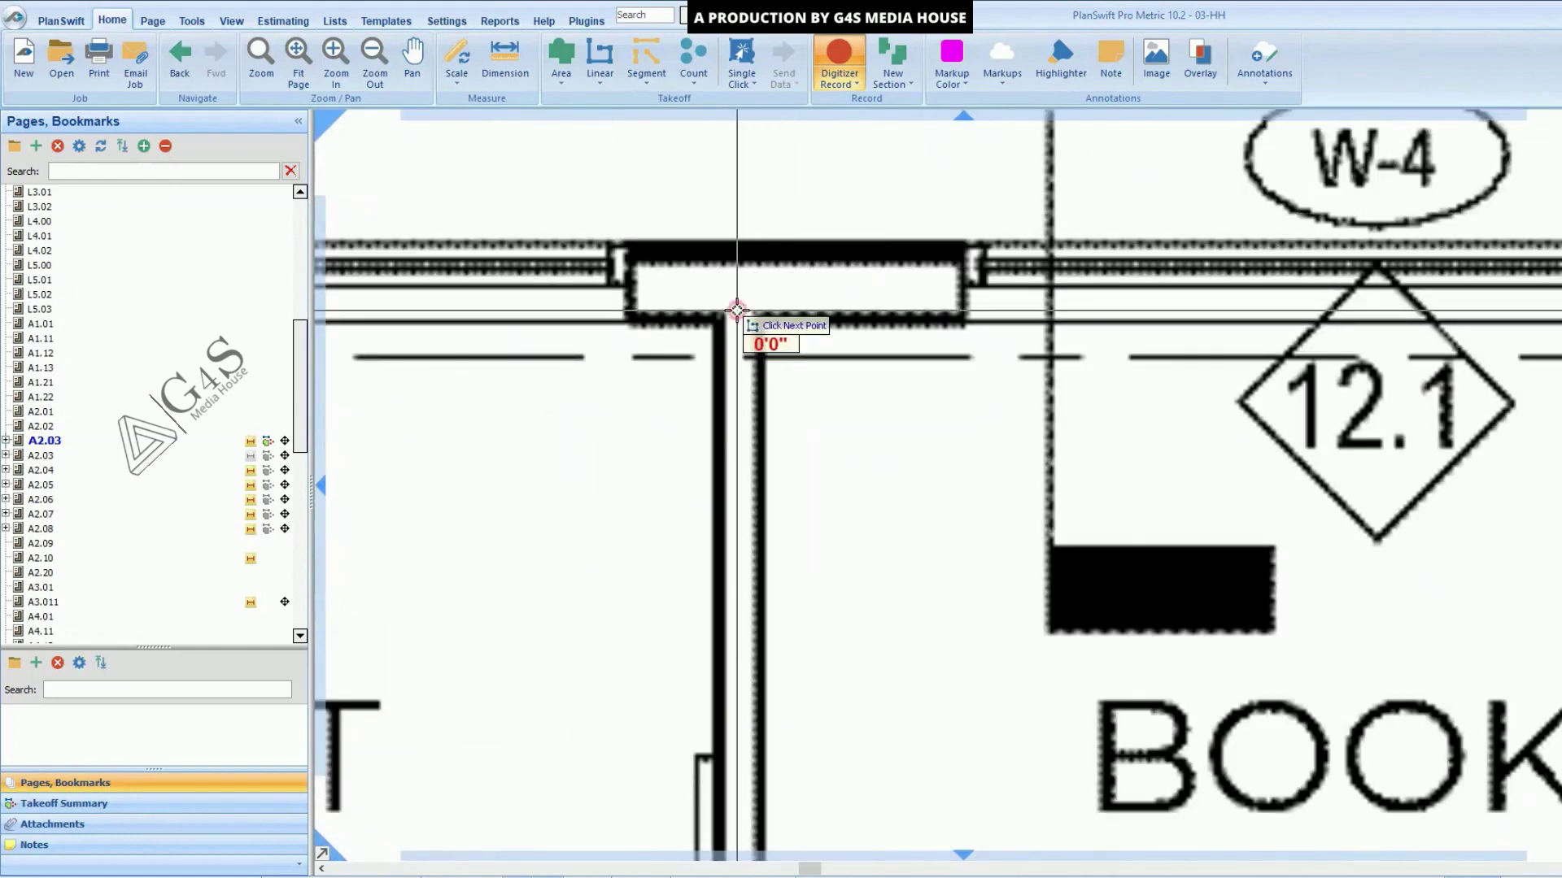
{"action": "scroll", "coordinate": [737, 310], "scroll_direction": "down", "scroll_amount": 2}
{"action": "left_click_drag", "start_coordinate": [754, 541], "coordinate": [774, 390]}
{"action": "scroll", "coordinate": [773, 661], "scroll_direction": "up", "scroll_amount": 3}
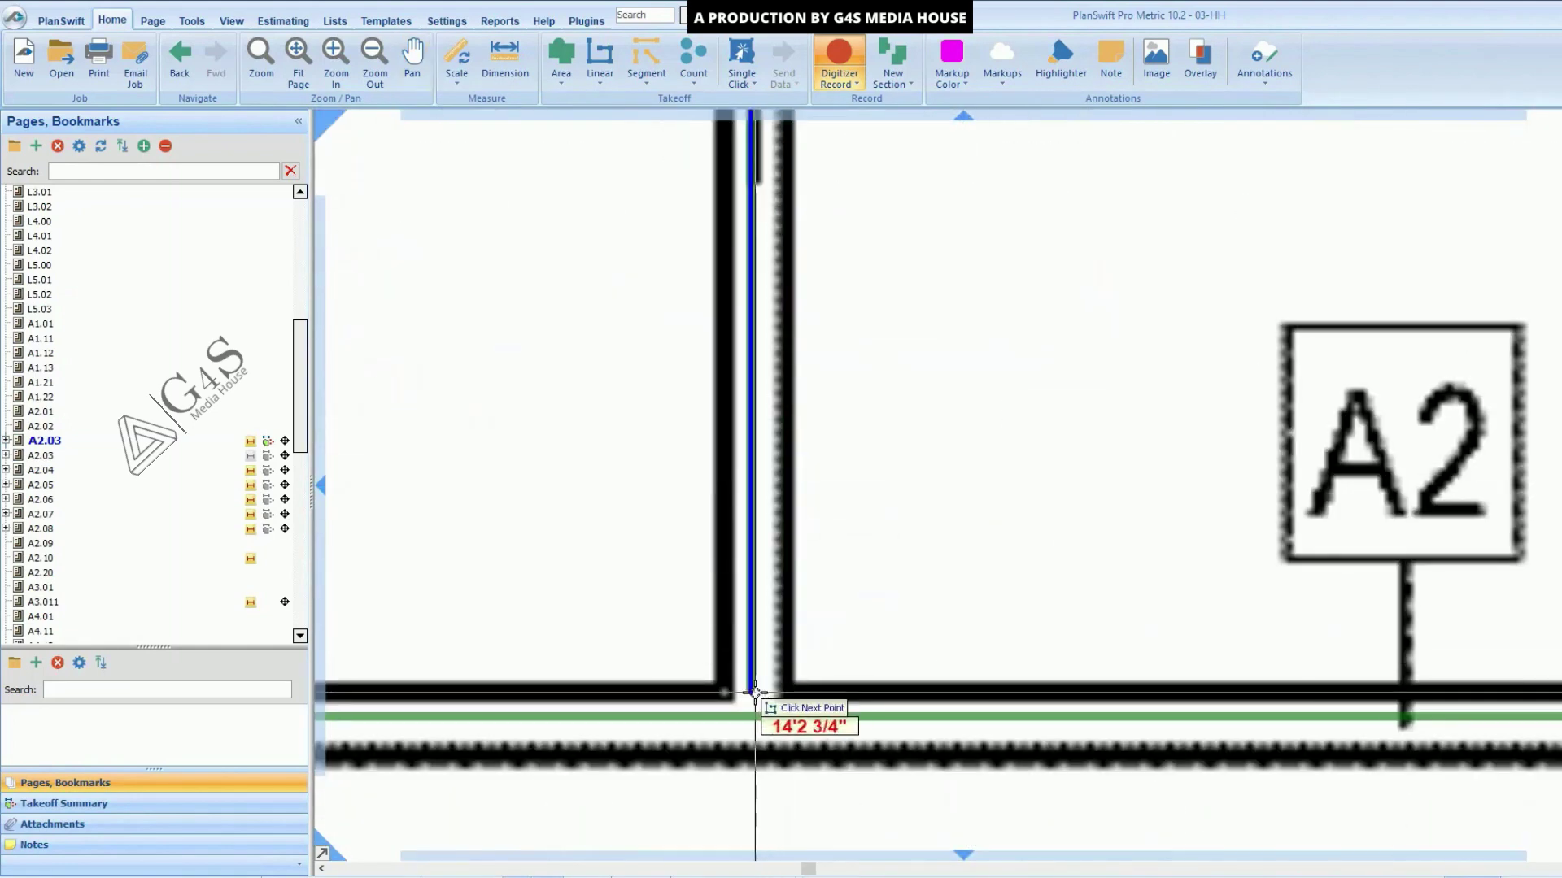
{"action": "scroll", "coordinate": [889, 665], "scroll_direction": "down", "scroll_amount": 3}
{"action": "left_click_drag", "start_coordinate": [1290, 645], "coordinate": [1080, 645]}
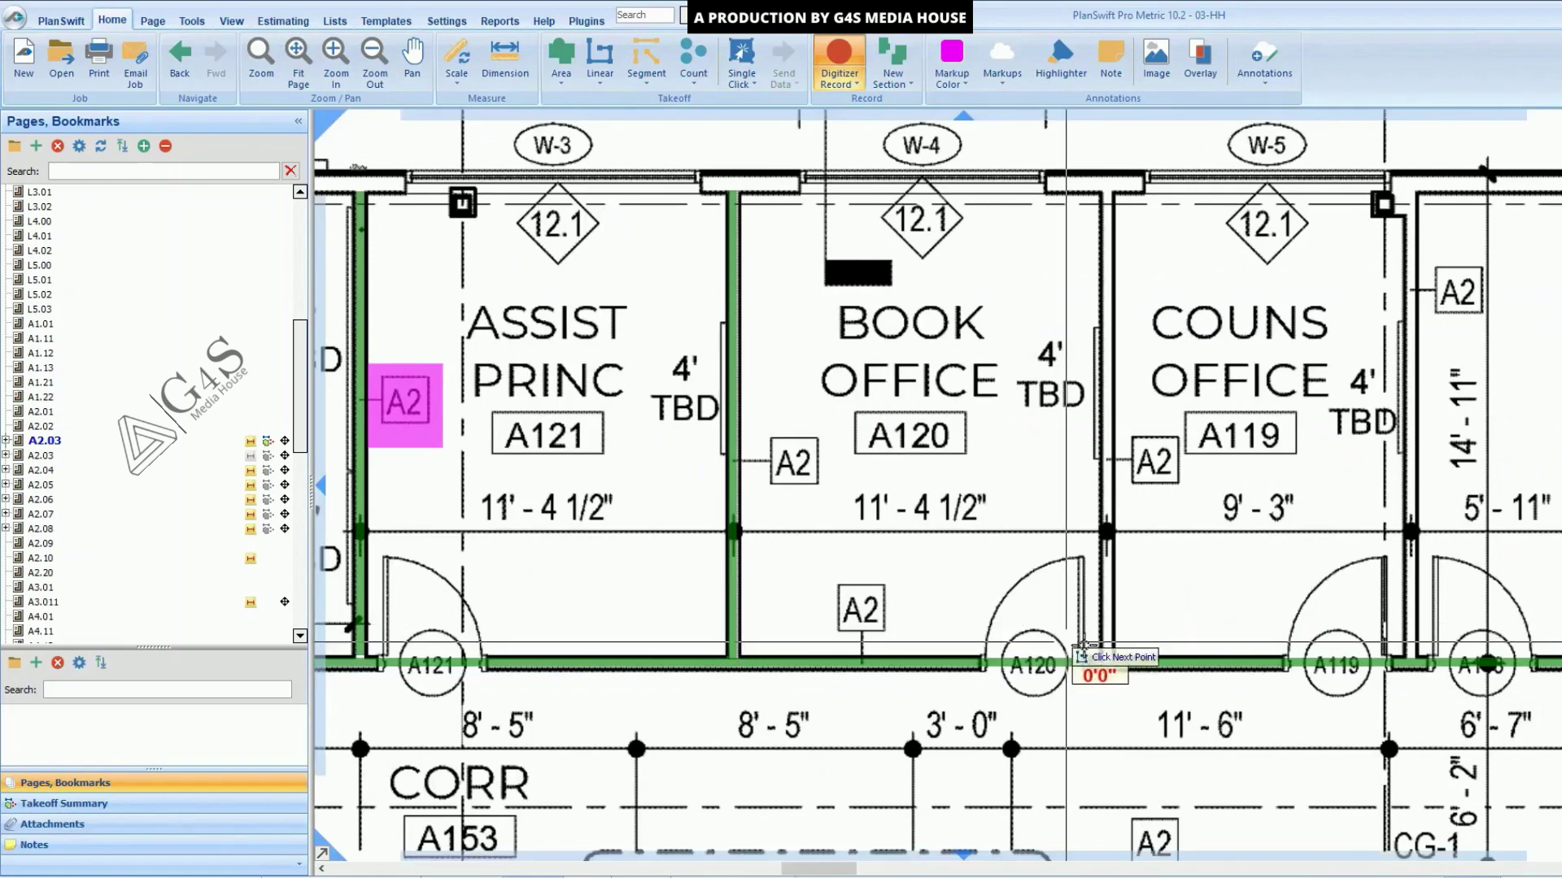
{"action": "scroll", "coordinate": [1161, 697], "scroll_direction": "up", "scroll_amount": 3}
{"action": "scroll", "coordinate": [1169, 685], "scroll_direction": "down", "scroll_amount": 2}
{"action": "scroll", "coordinate": [952, 439], "scroll_direction": "down", "scroll_amount": 1}
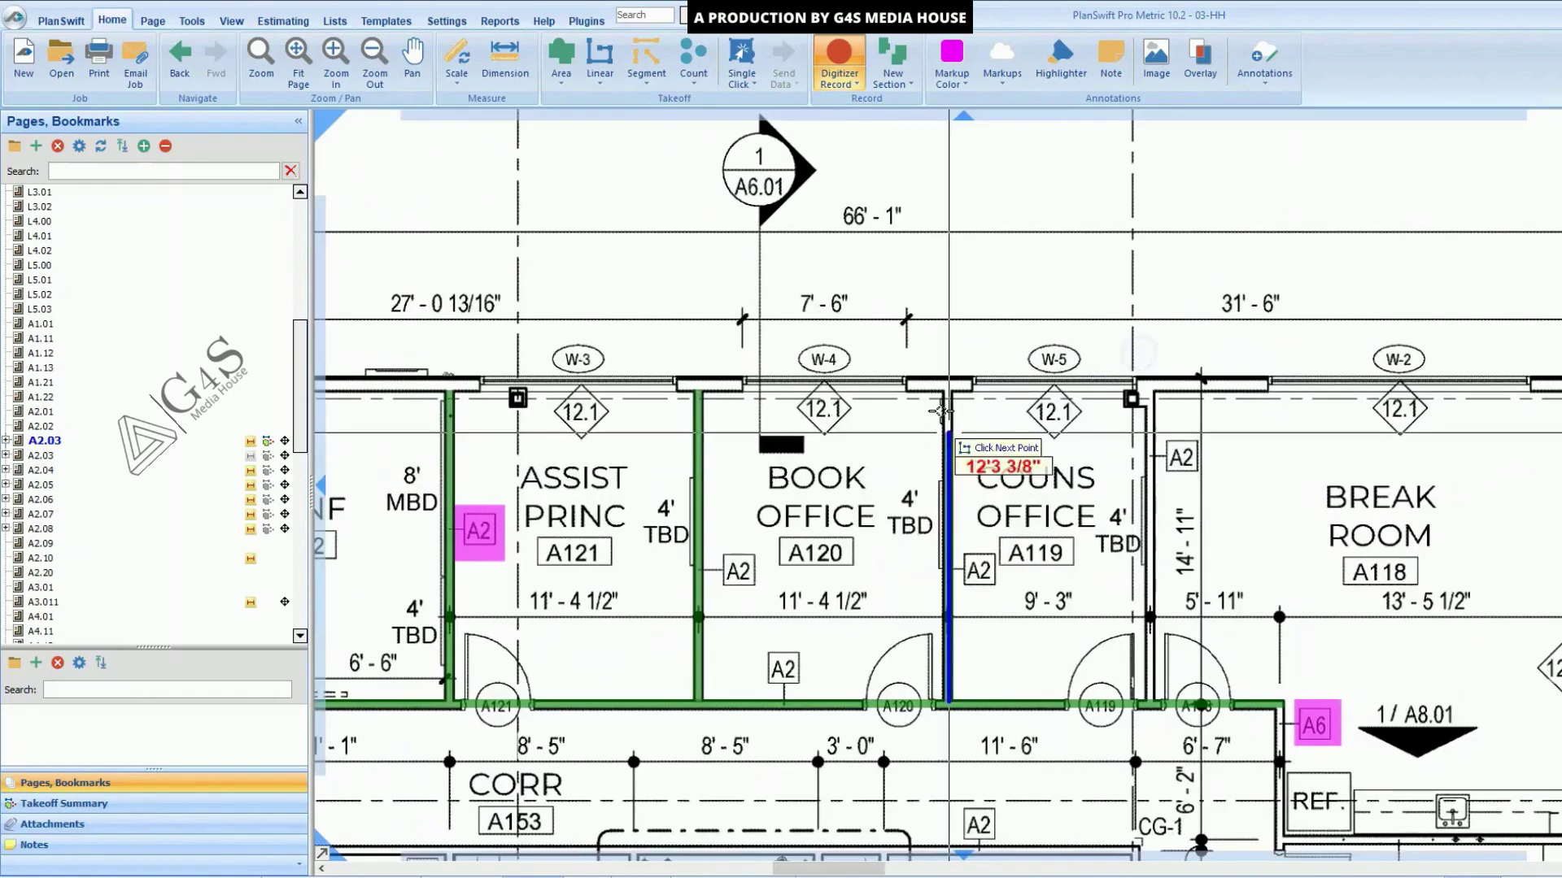
{"action": "scroll", "coordinate": [960, 406], "scroll_direction": "up", "scroll_amount": 4}
{"action": "scroll", "coordinate": [1004, 280], "scroll_direction": "down", "scroll_amount": 4}
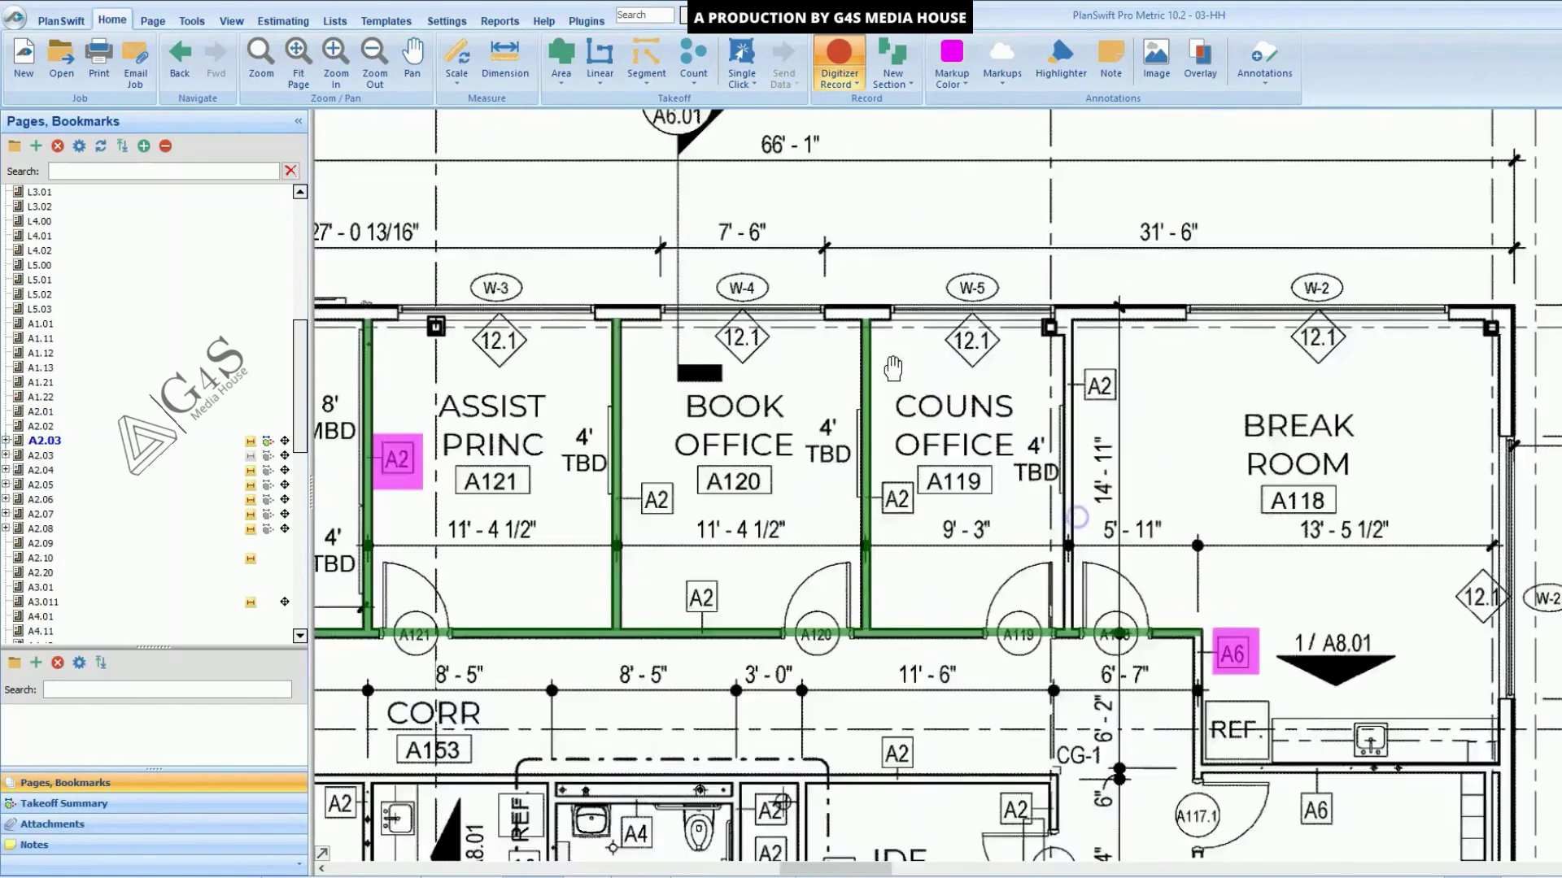
{"action": "left_click_drag", "start_coordinate": [1171, 557], "coordinate": [966, 528]}
{"action": "left_click", "coordinate": [966, 528]}
Step: Anchor the partition beside tag A2 at the top wall corner, about 13'6 3/8" long
{"action": "scroll", "coordinate": [966, 529], "scroll_direction": "up", "scroll_amount": 4}
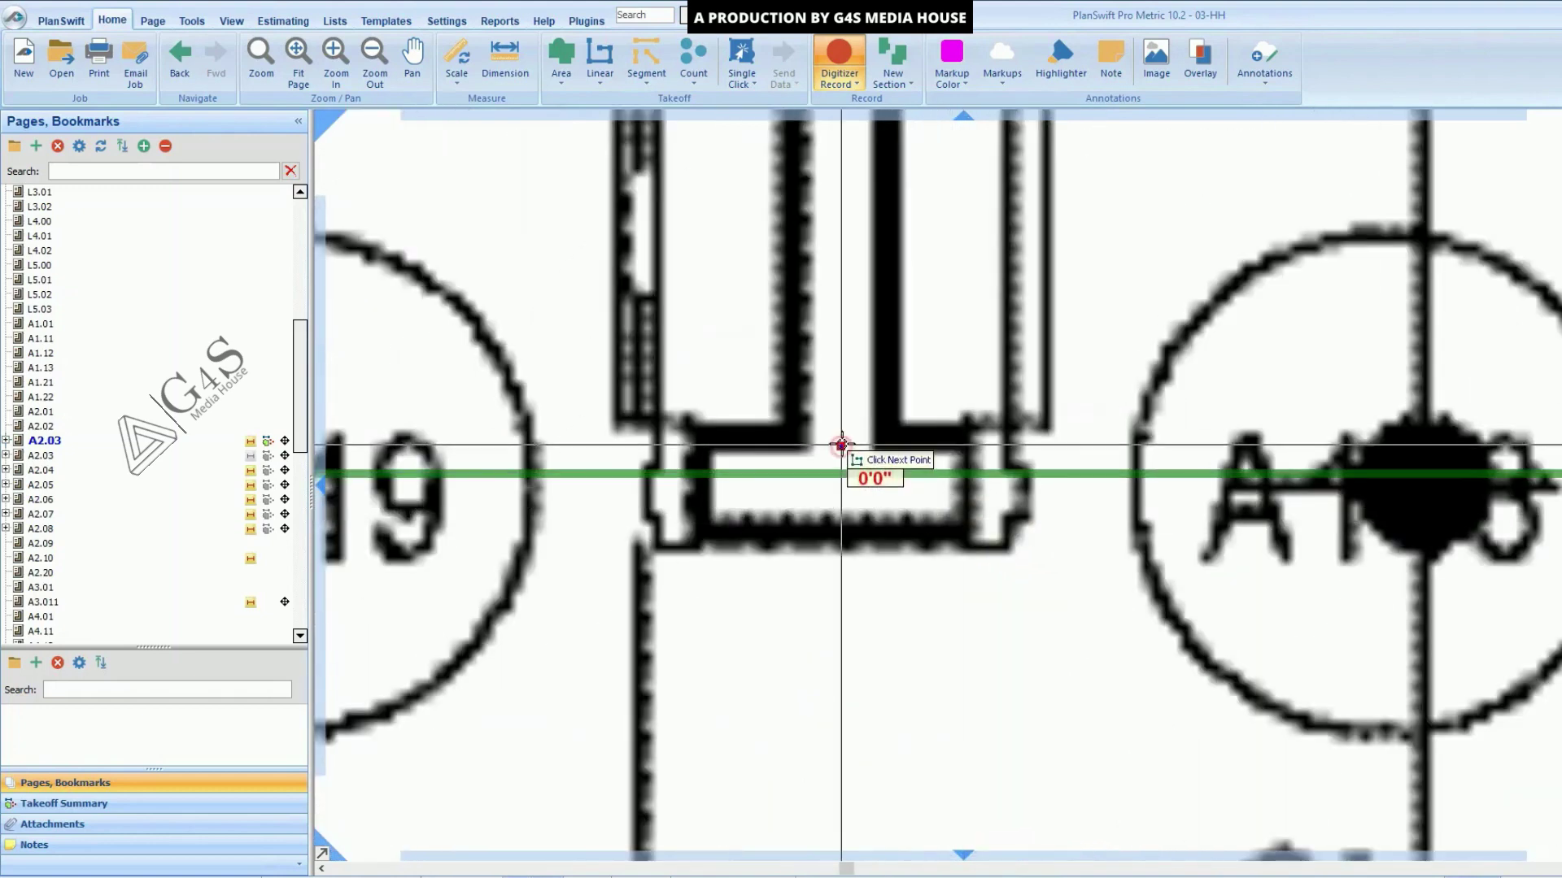
{"action": "scroll", "coordinate": [842, 445], "scroll_direction": "down", "scroll_amount": 4}
{"action": "scroll", "coordinate": [858, 346], "scroll_direction": "down", "scroll_amount": 1}
{"action": "scroll", "coordinate": [781, 198], "scroll_direction": "up", "scroll_amount": 4}
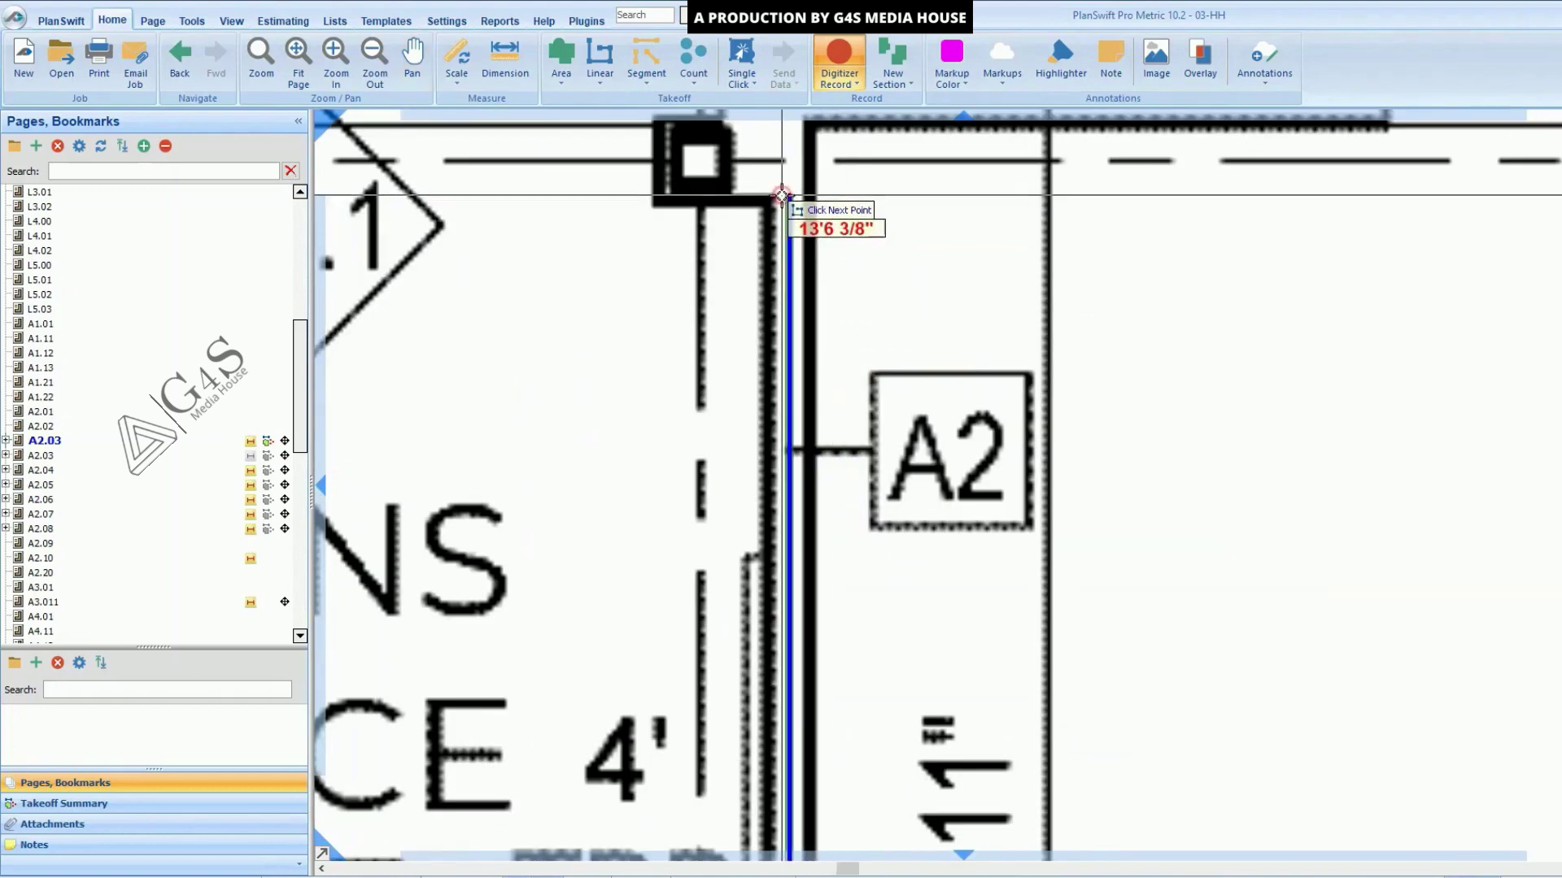
{"action": "left_click", "coordinate": [781, 195]}
{"action": "scroll", "coordinate": [781, 195], "scroll_direction": "down", "scroll_amount": 4}
{"action": "scroll", "coordinate": [823, 345], "scroll_direction": "up", "scroll_amount": 4}
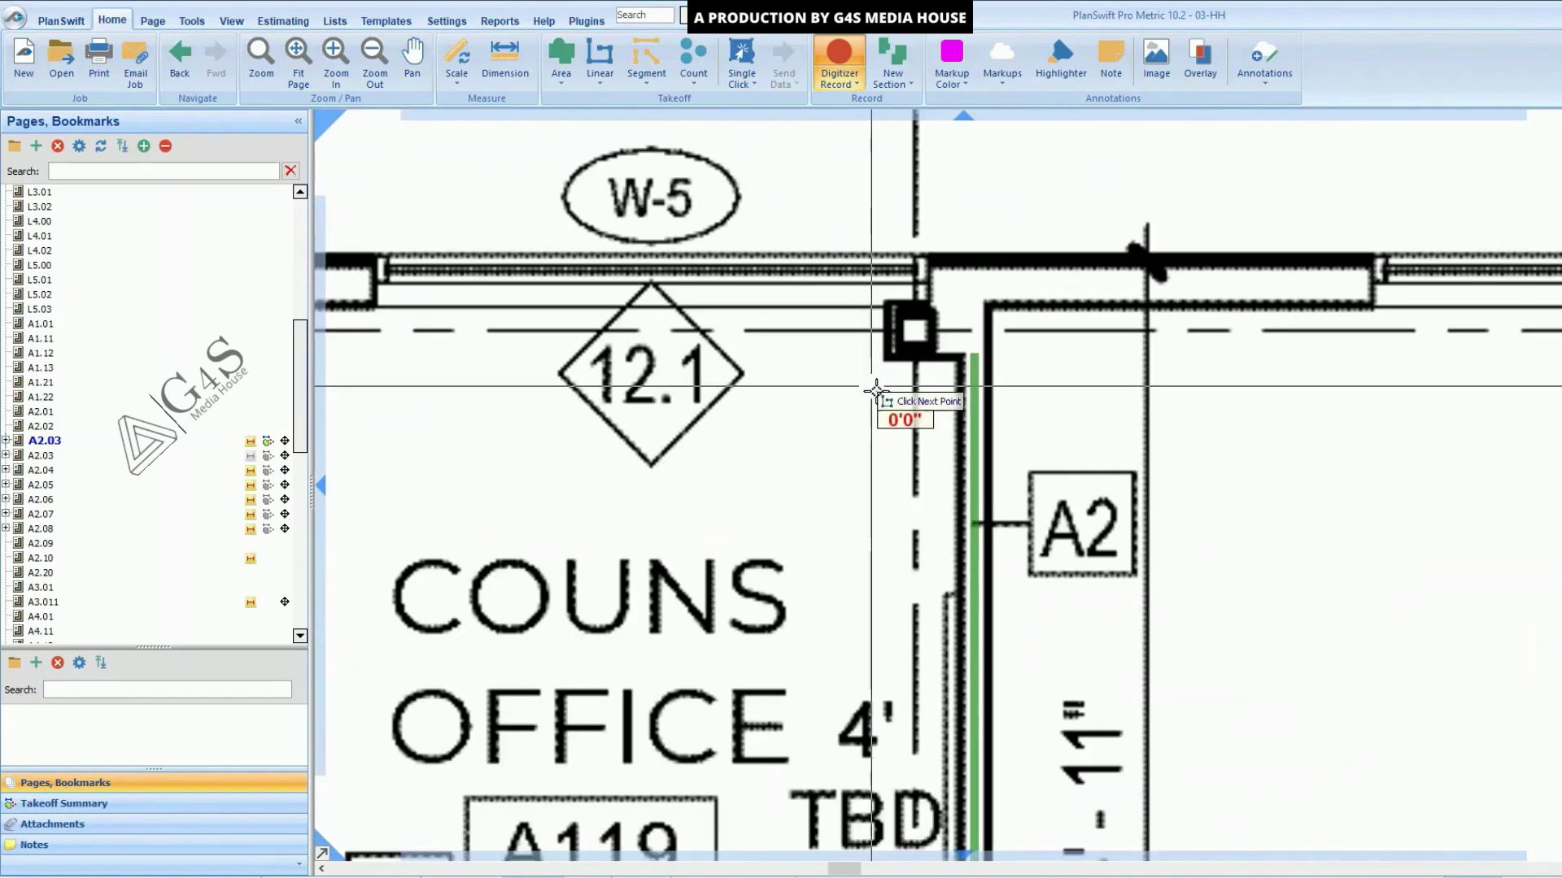
{"action": "scroll", "coordinate": [892, 306], "scroll_direction": "up", "scroll_amount": 3}
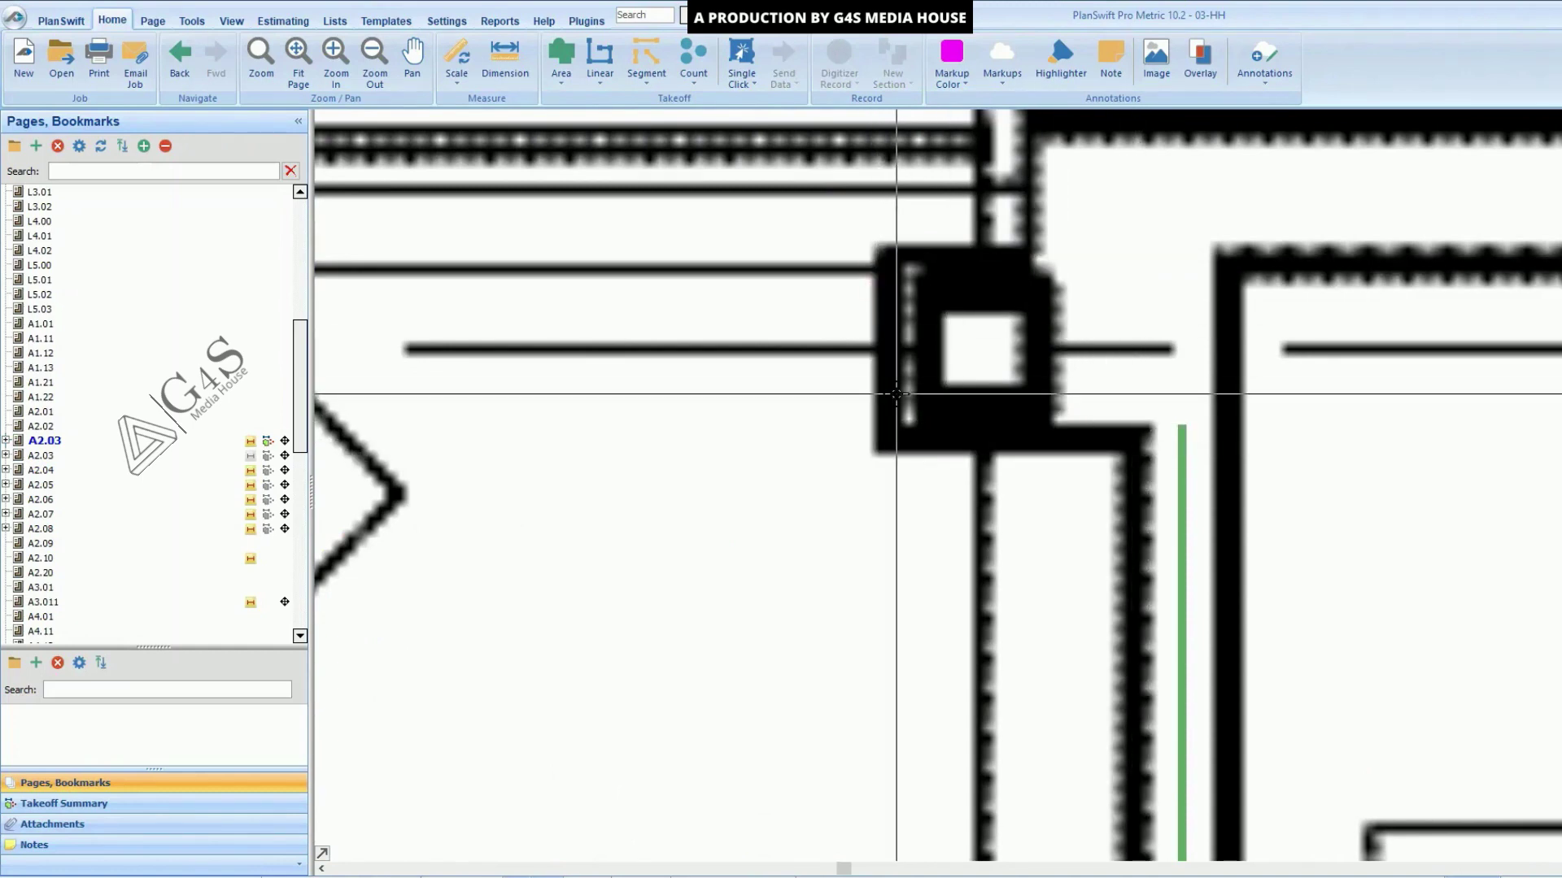
Step: Place the last point on the CONF to BREAK ROOM office row, bringing Partition Type A2 to 110.0 ft
{"action": "scroll", "coordinate": [879, 260], "scroll_direction": "down", "scroll_amount": 3}
{"action": "scroll", "coordinate": [757, 480], "scroll_direction": "down", "scroll_amount": 4}
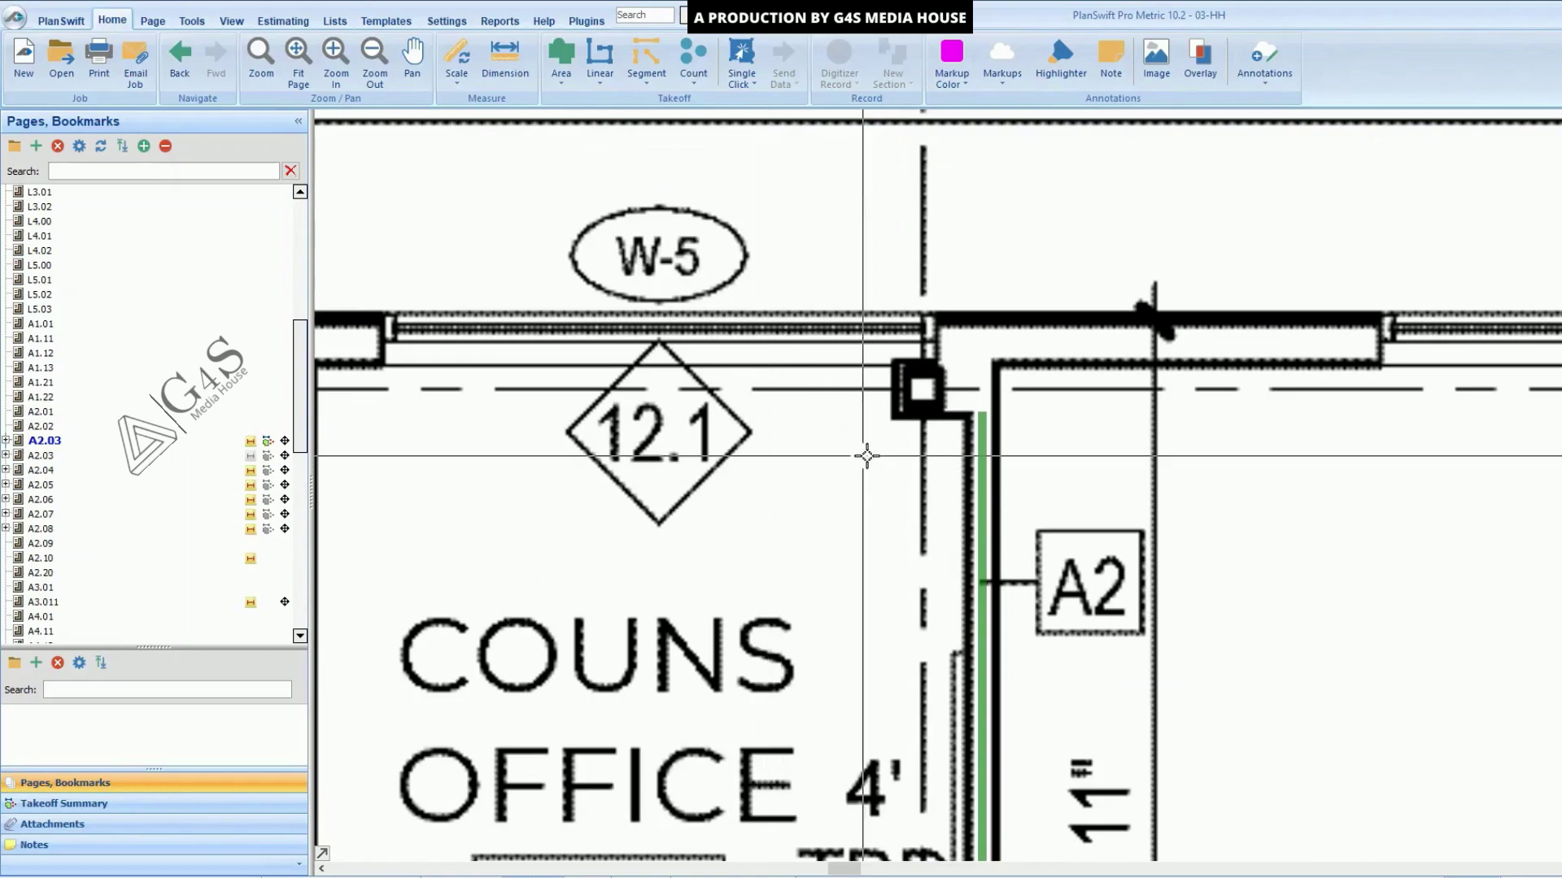
{"action": "left_click_drag", "start_coordinate": [745, 567], "coordinate": [939, 413]}
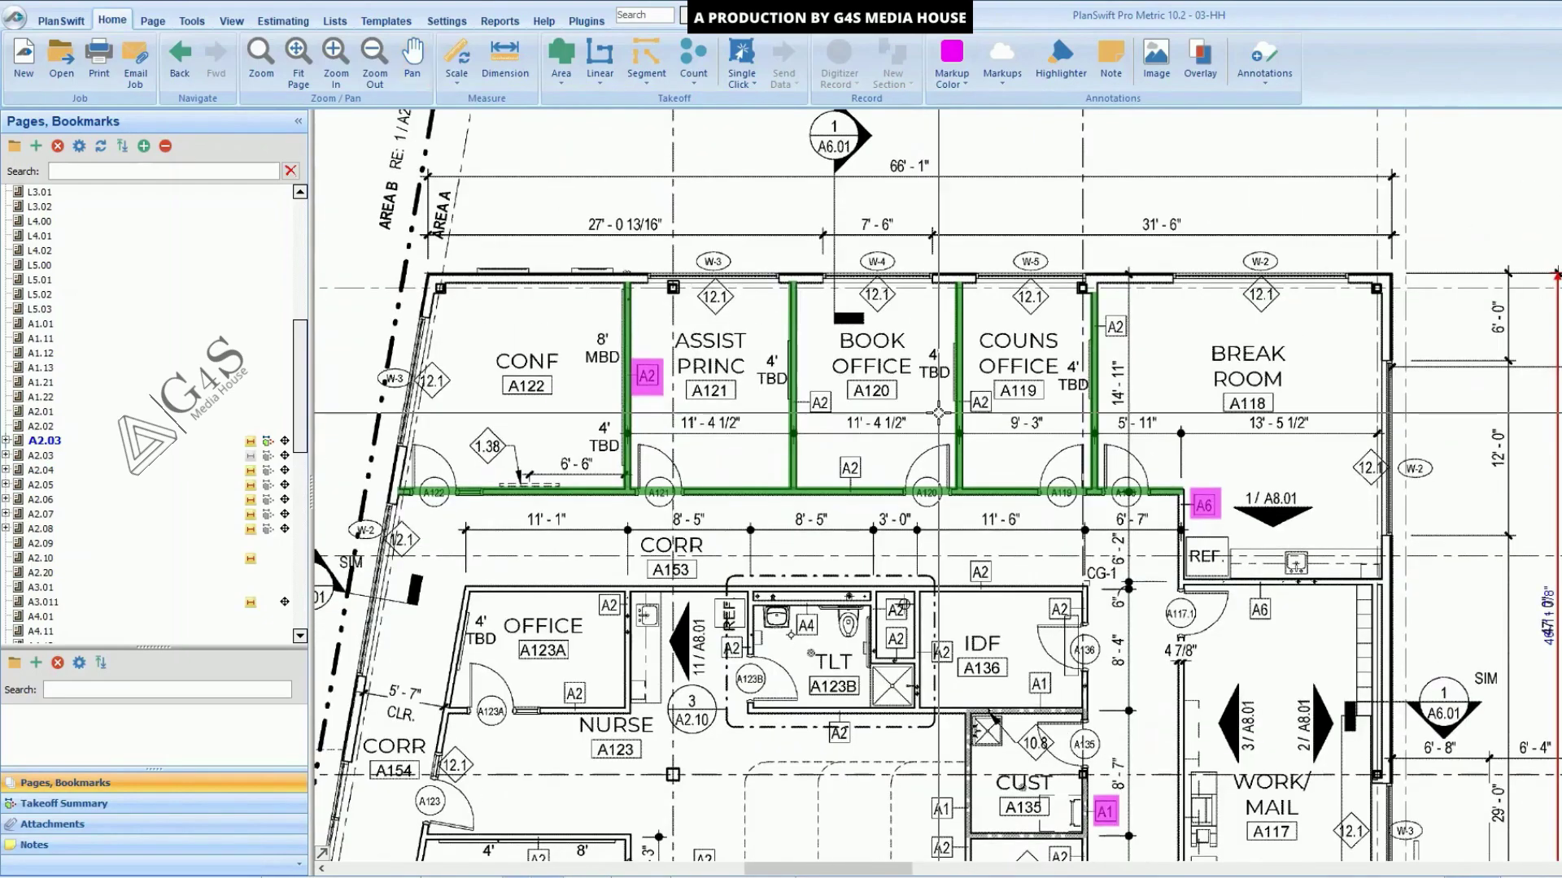
{"action": "scroll", "coordinate": [769, 390], "scroll_direction": "down", "scroll_amount": 5}
{"action": "left_click_drag", "start_coordinate": [692, 476], "coordinate": [735, 429]}
{"action": "scroll", "coordinate": [735, 427], "scroll_direction": "down", "scroll_amount": 3}
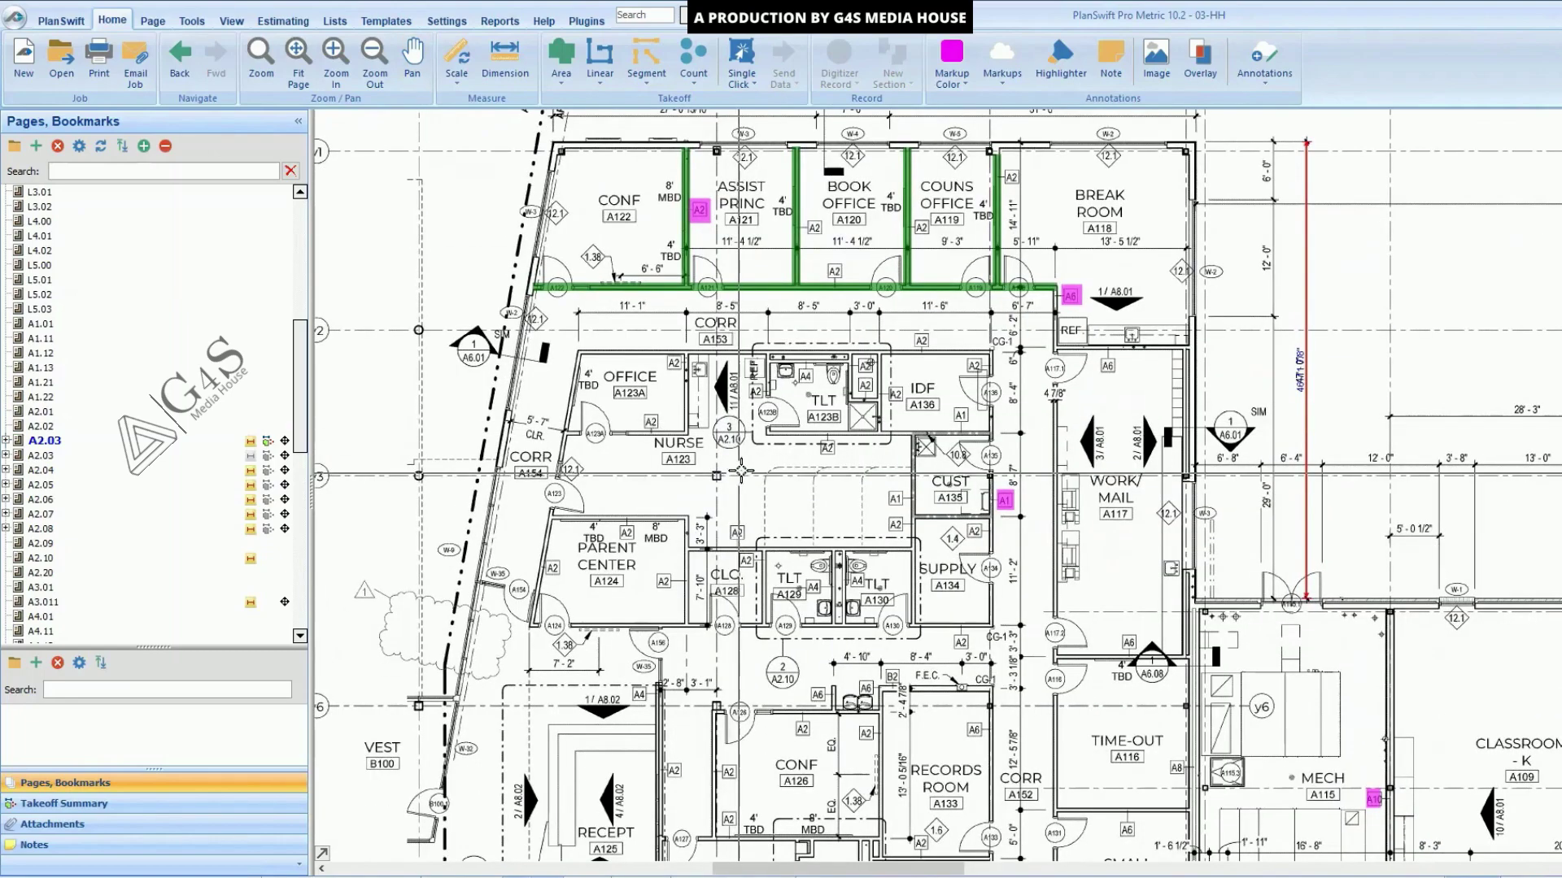
{"action": "left_click_drag", "start_coordinate": [698, 568], "coordinate": [700, 270]}
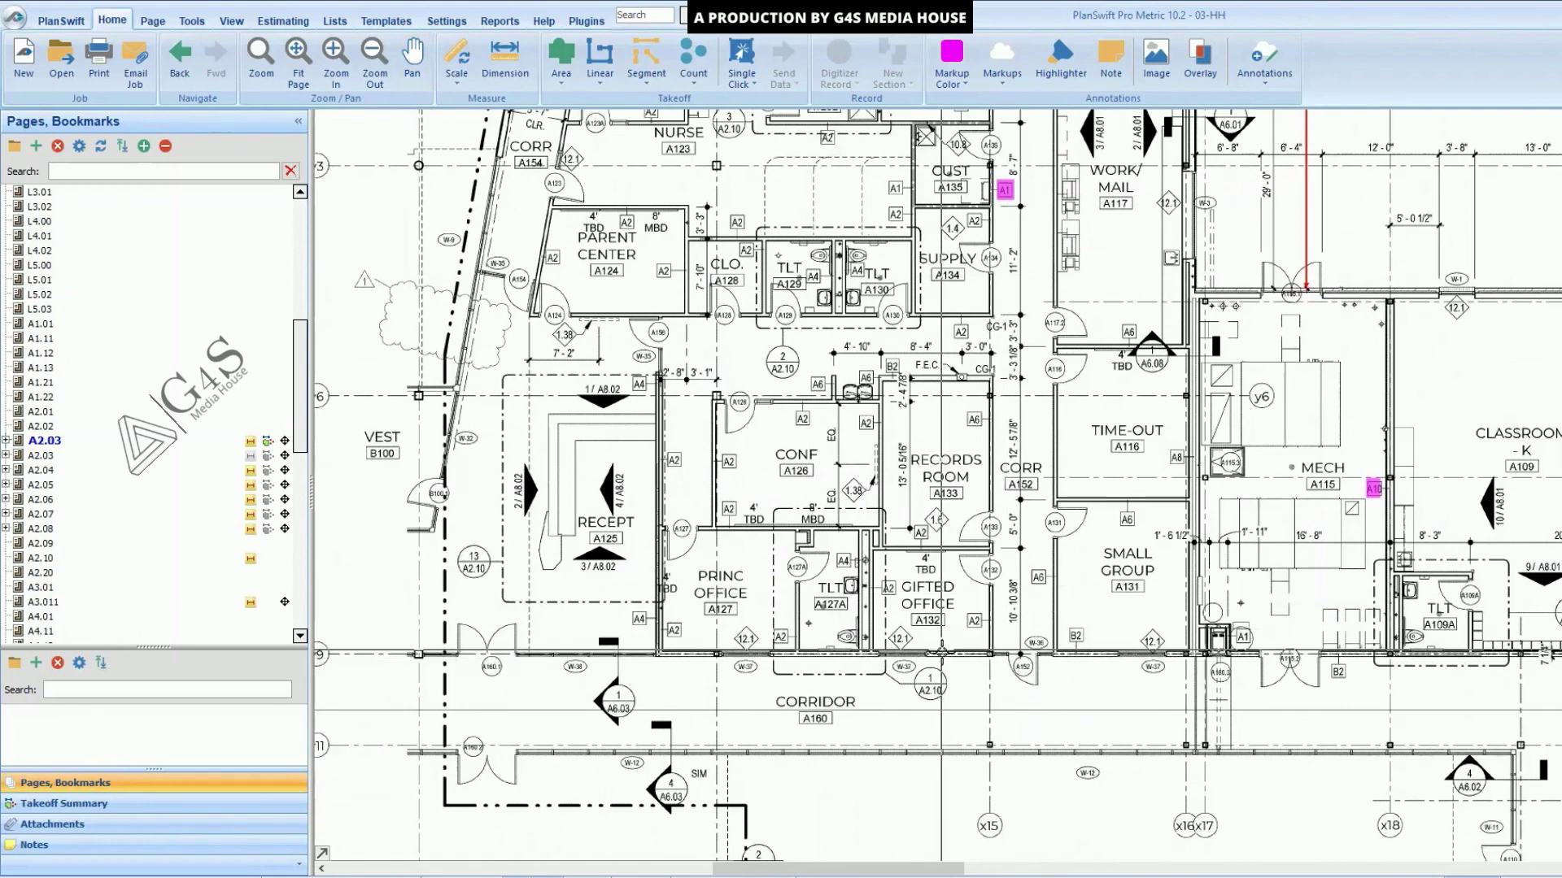
{"action": "scroll", "coordinate": [963, 674], "scroll_direction": "right", "scroll_amount": 5}
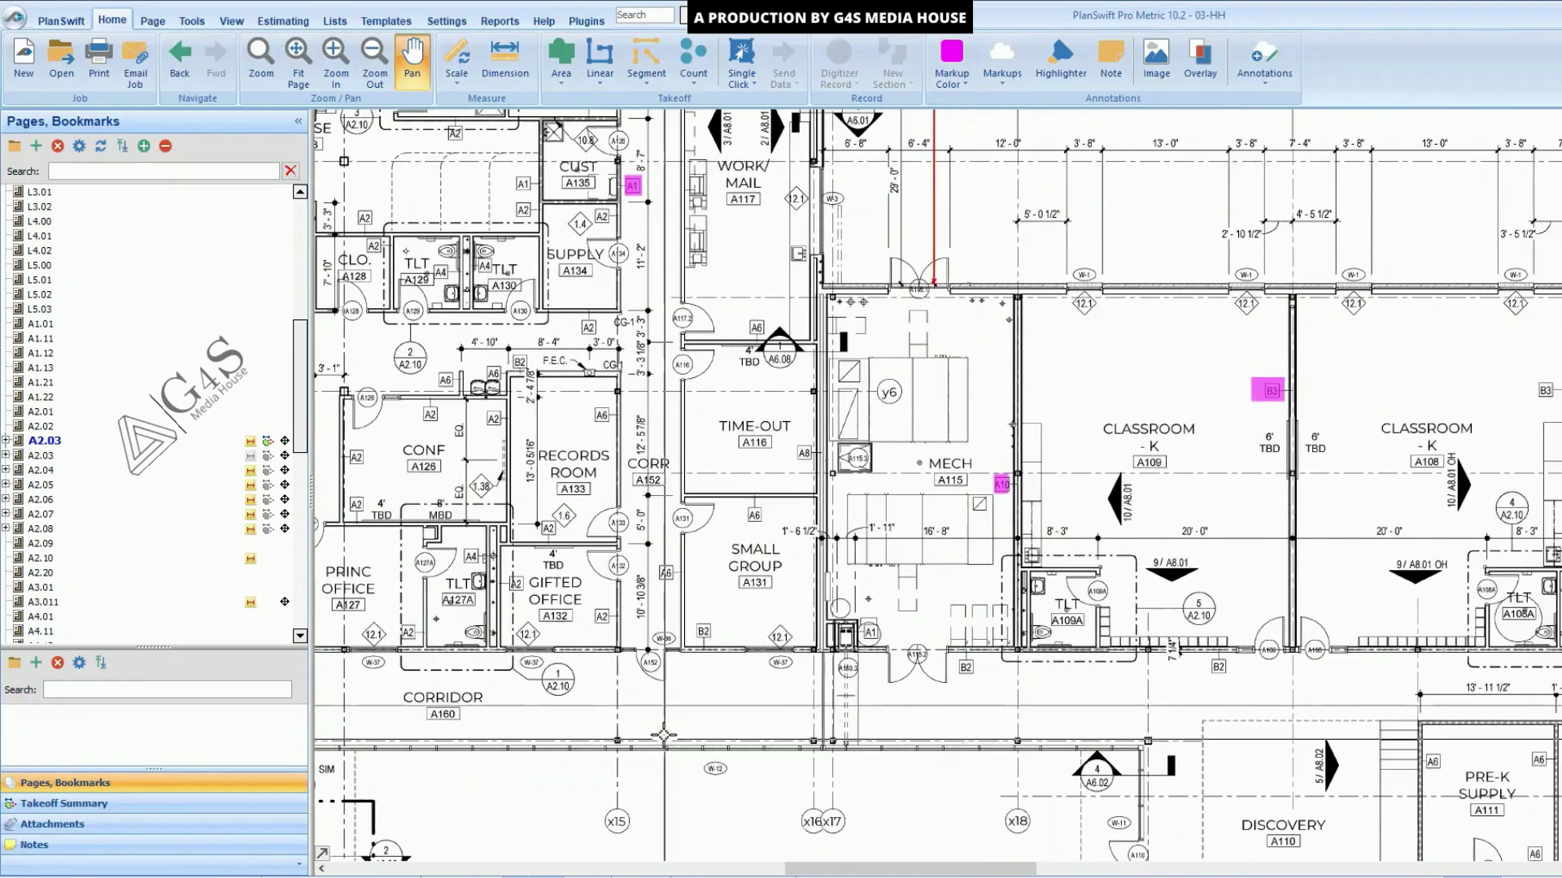
{"action": "scroll", "coordinate": [765, 706], "scroll_direction": "up", "scroll_amount": 3}
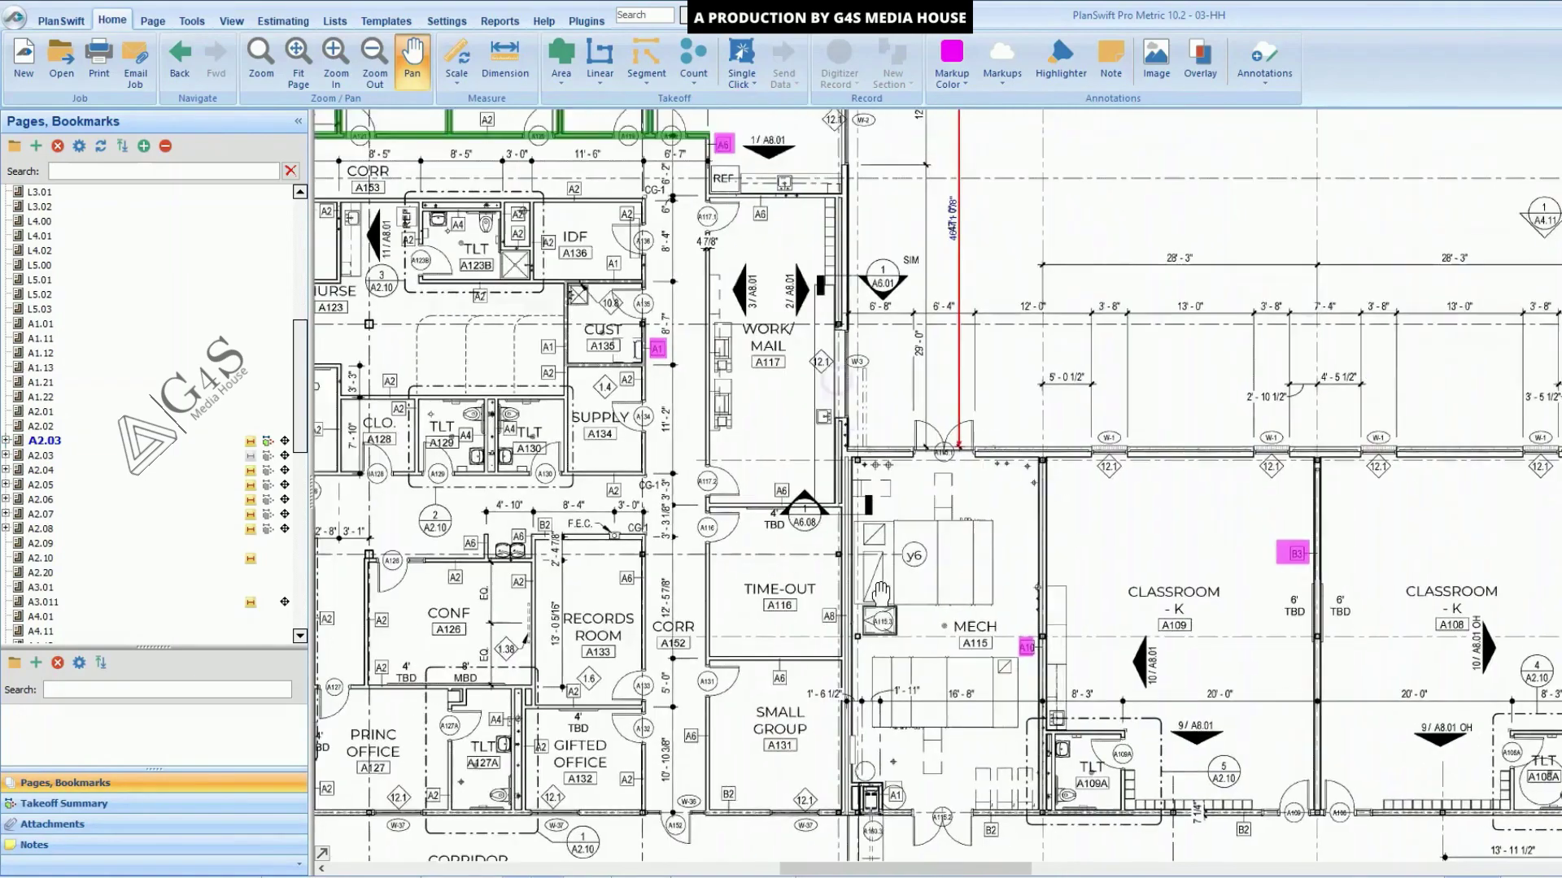
{"action": "scroll", "coordinate": [746, 486], "scroll_direction": "up", "scroll_amount": 2}
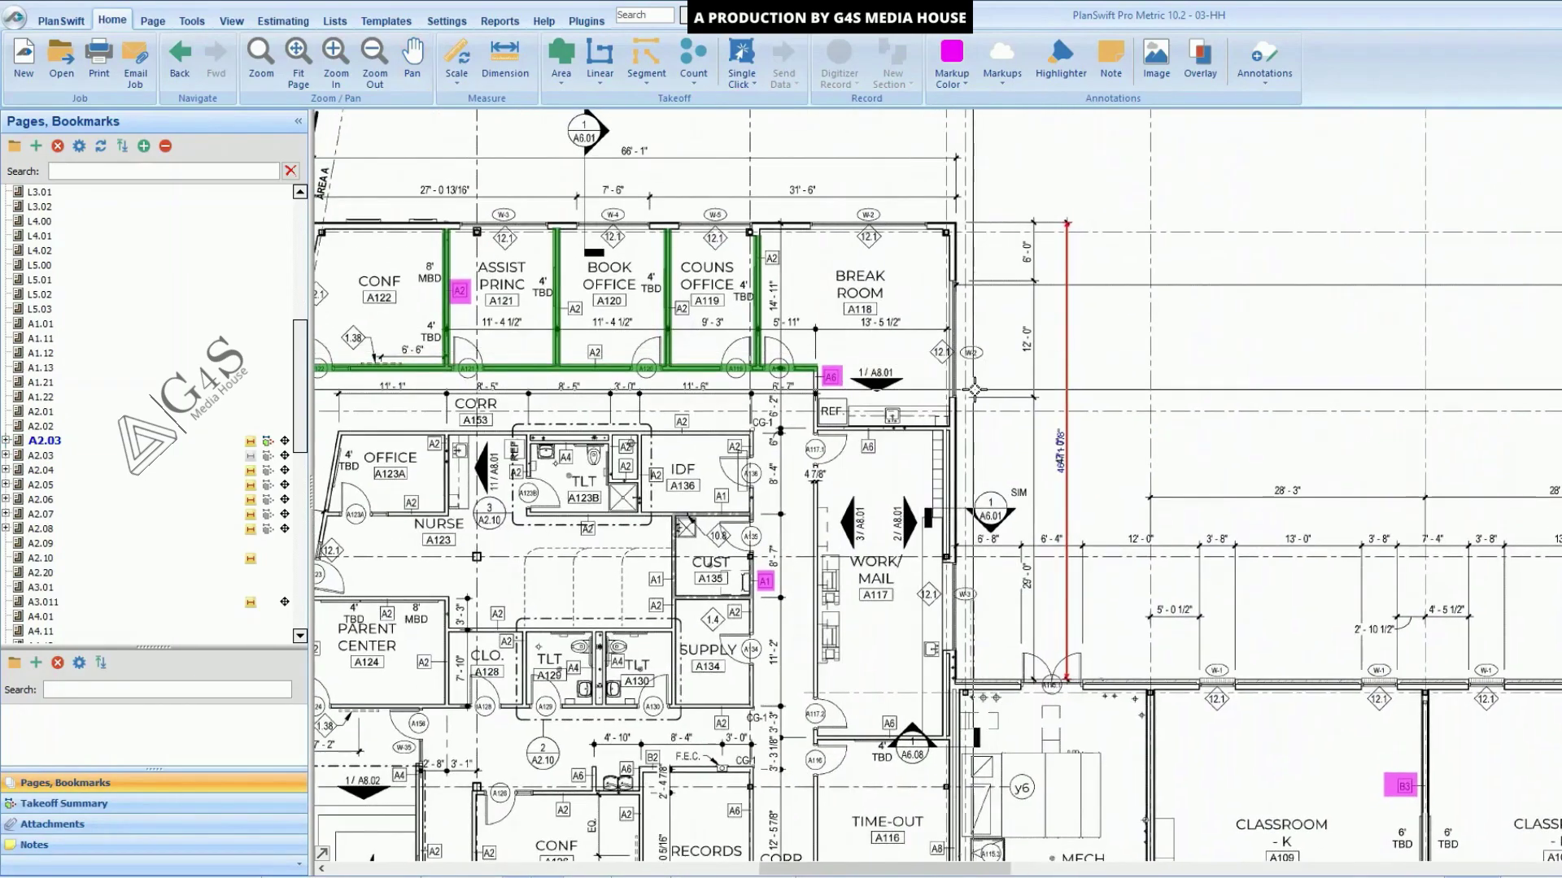
{"action": "left_click_drag", "start_coordinate": [584, 506], "coordinate": [850, 442]}
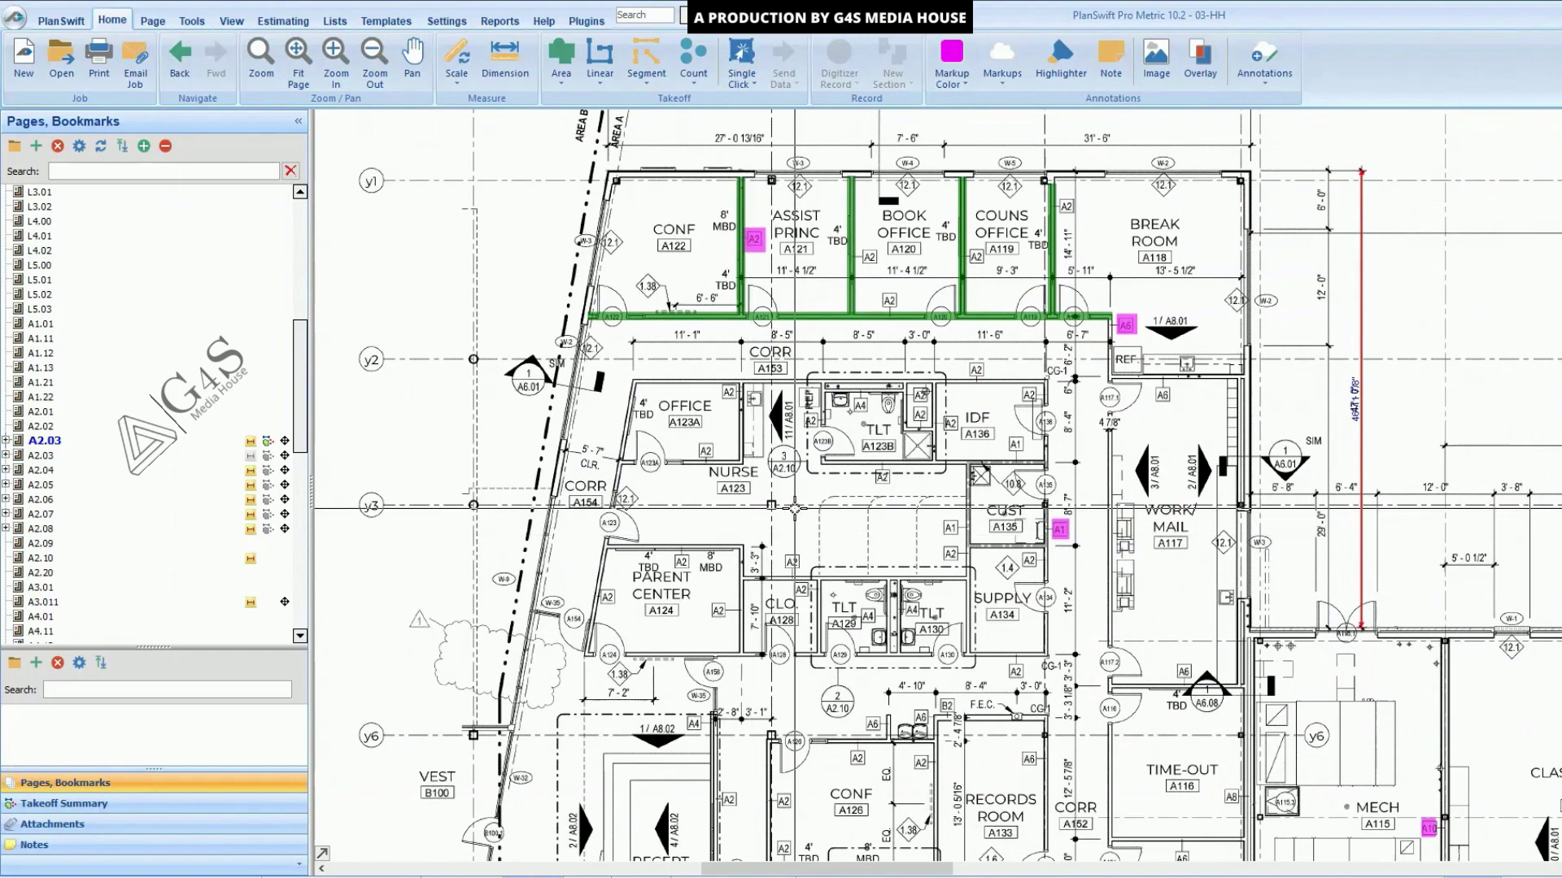
{"action": "scroll", "coordinate": [795, 509], "scroll_direction": "up", "scroll_amount": 2}
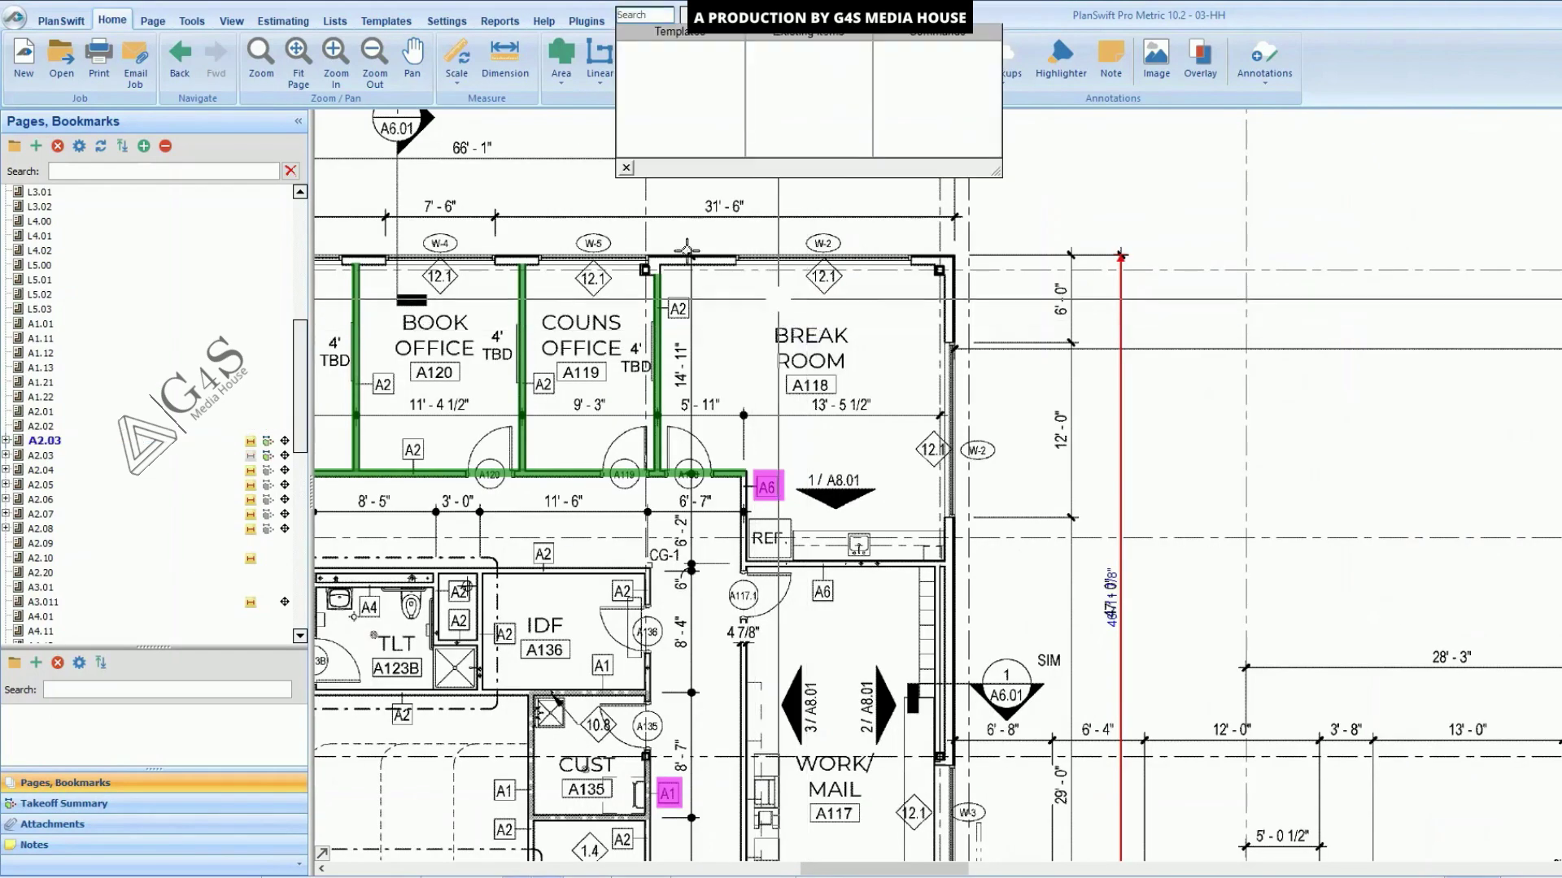
{"action": "scroll", "coordinate": [755, 460], "scroll_direction": "down", "scroll_amount": 4}
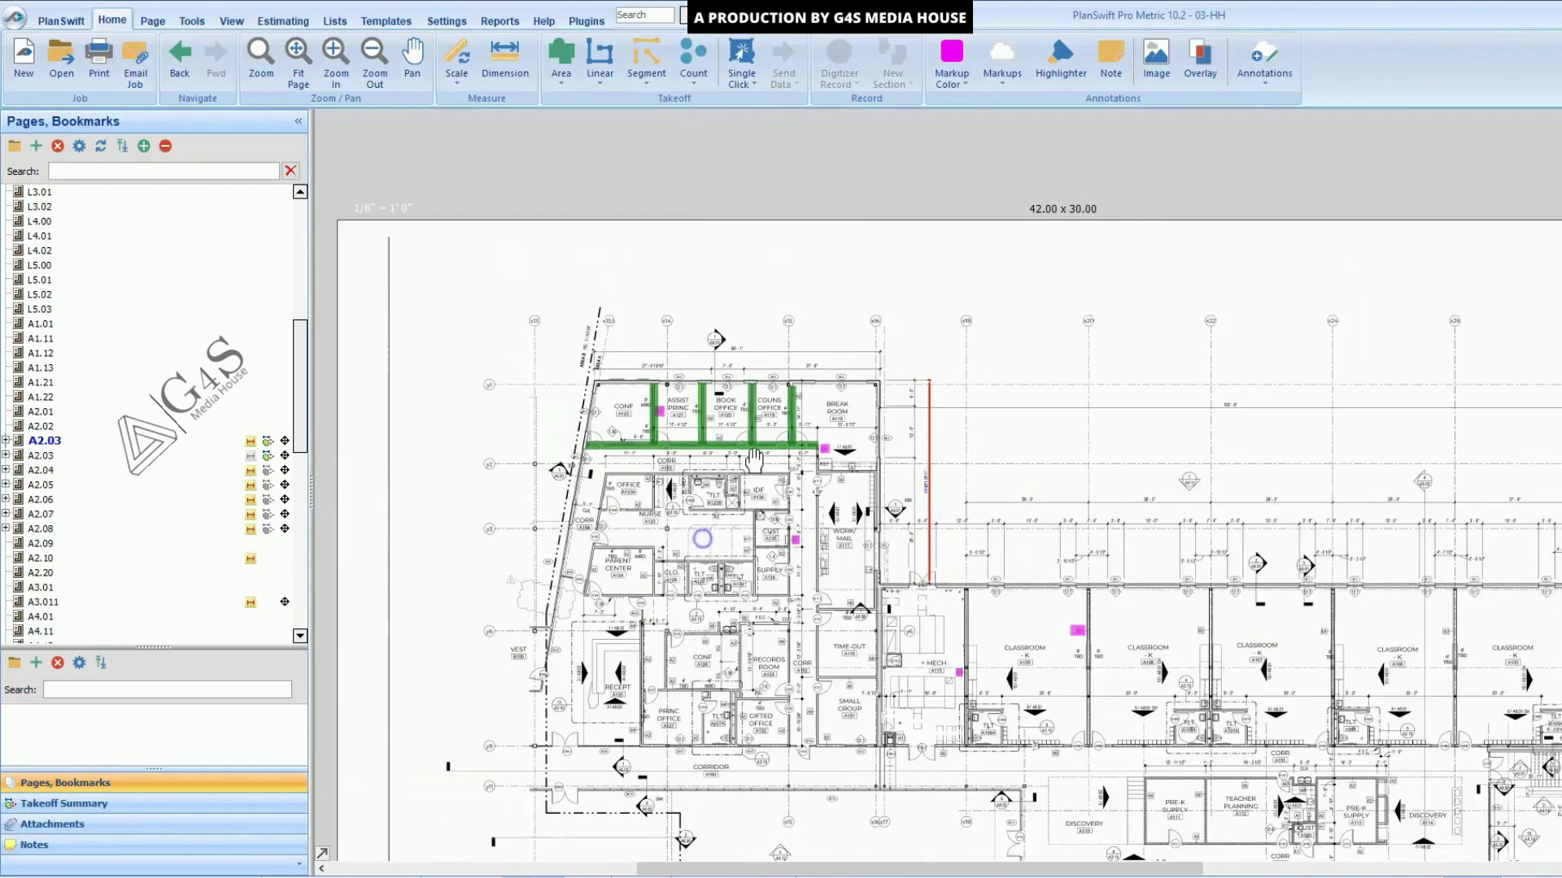
{"action": "left_click_drag", "start_coordinate": [754, 459], "coordinate": [674, 363]}
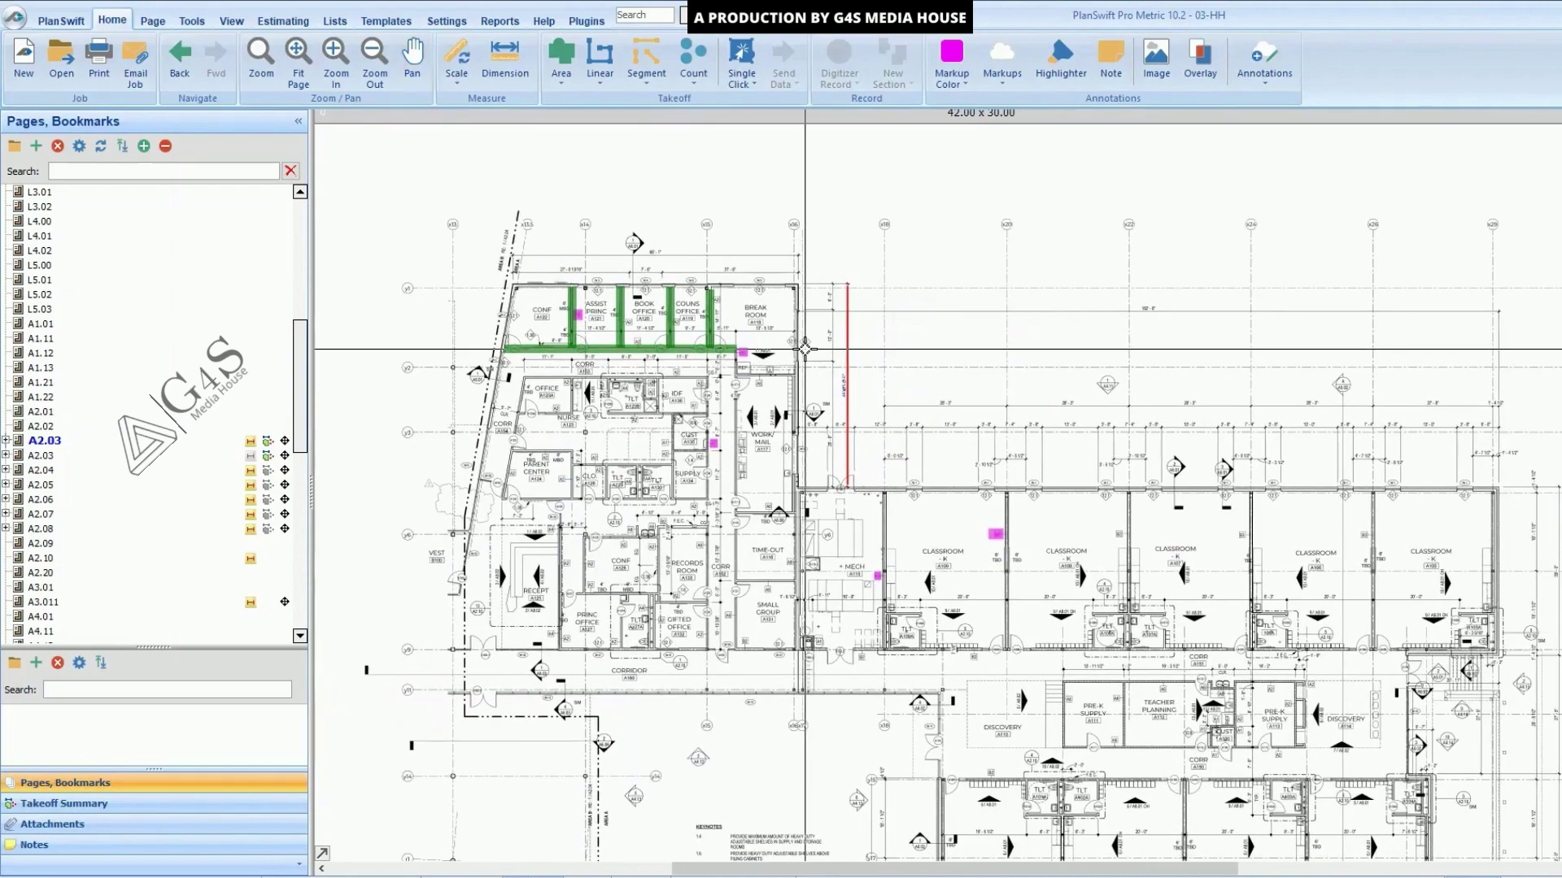
{"action": "scroll", "coordinate": [506, 349], "scroll_direction": "up", "scroll_amount": 4}
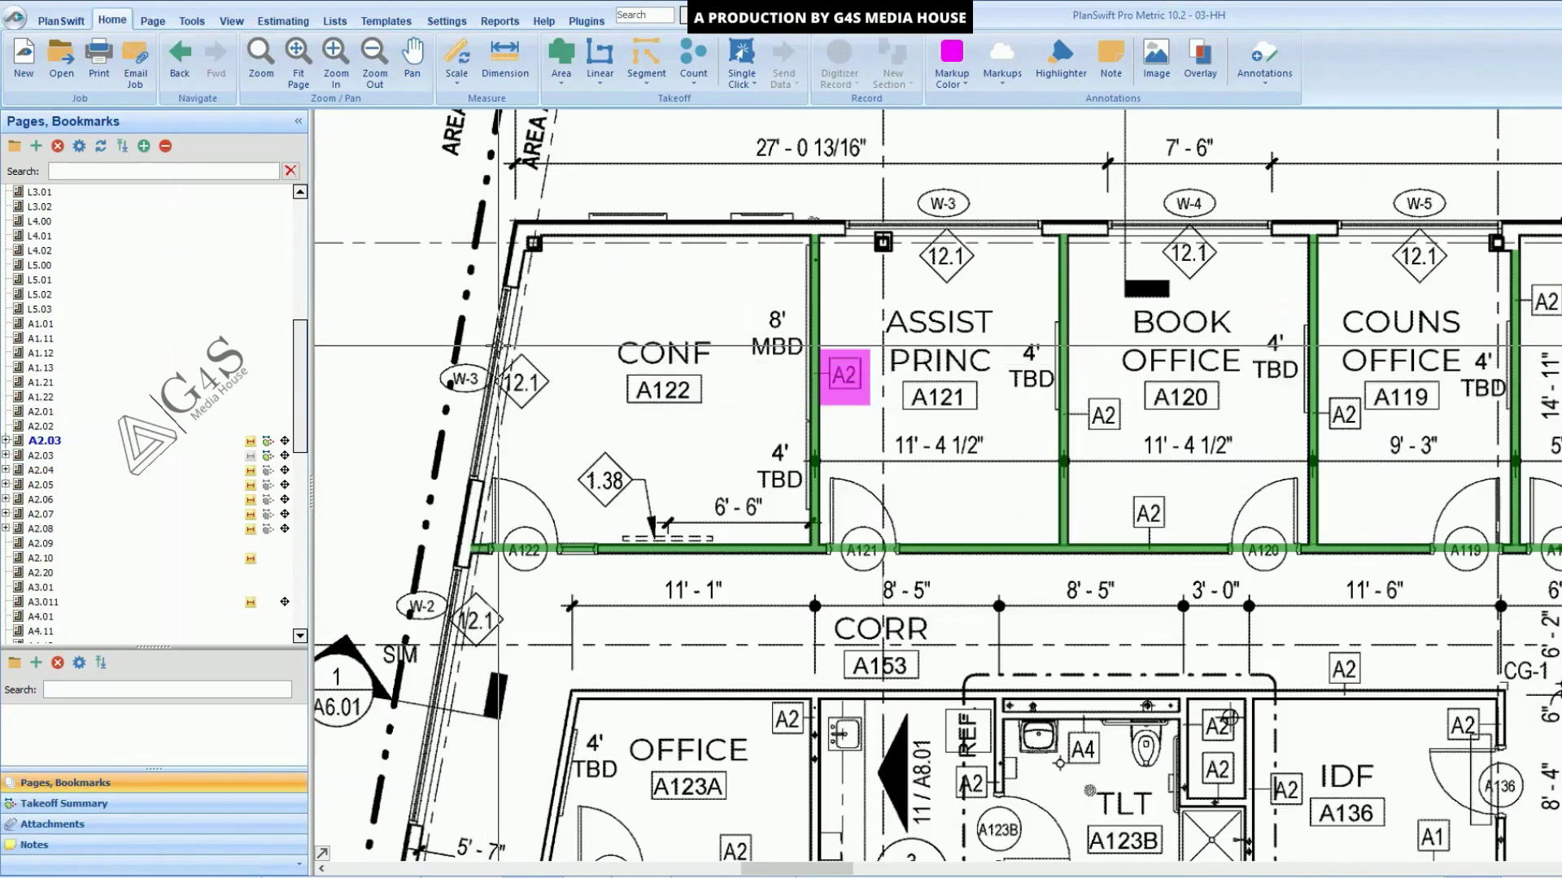
{"action": "scroll", "coordinate": [497, 346], "scroll_direction": "down", "scroll_amount": 3}
{"action": "scroll", "coordinate": [512, 598], "scroll_direction": "up", "scroll_amount": 2}
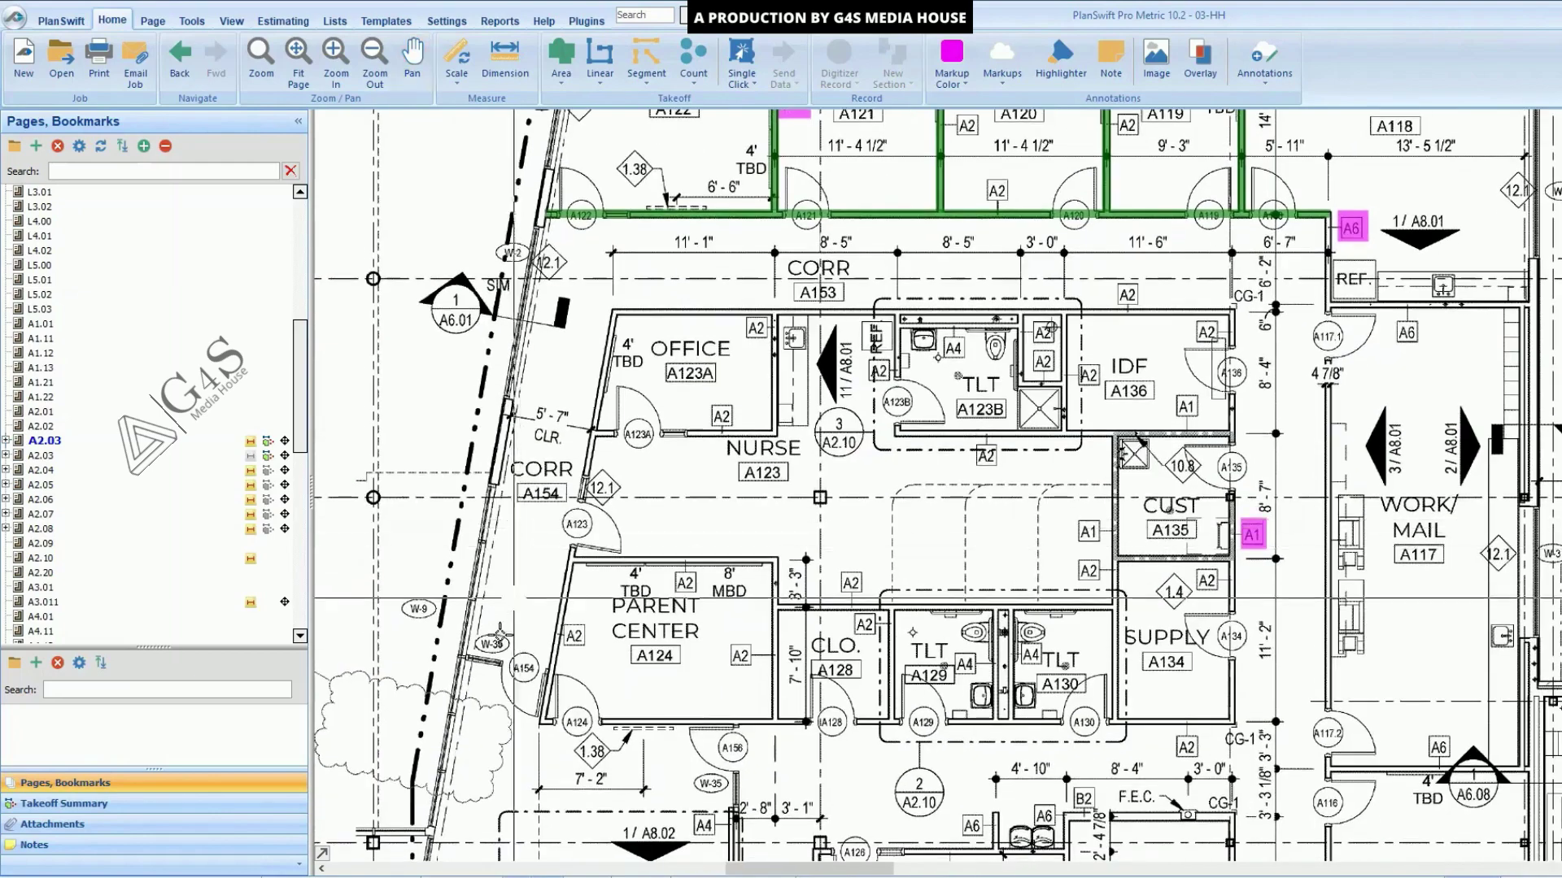
{"action": "left_click_drag", "start_coordinate": [570, 114], "coordinate": [458, 348]}
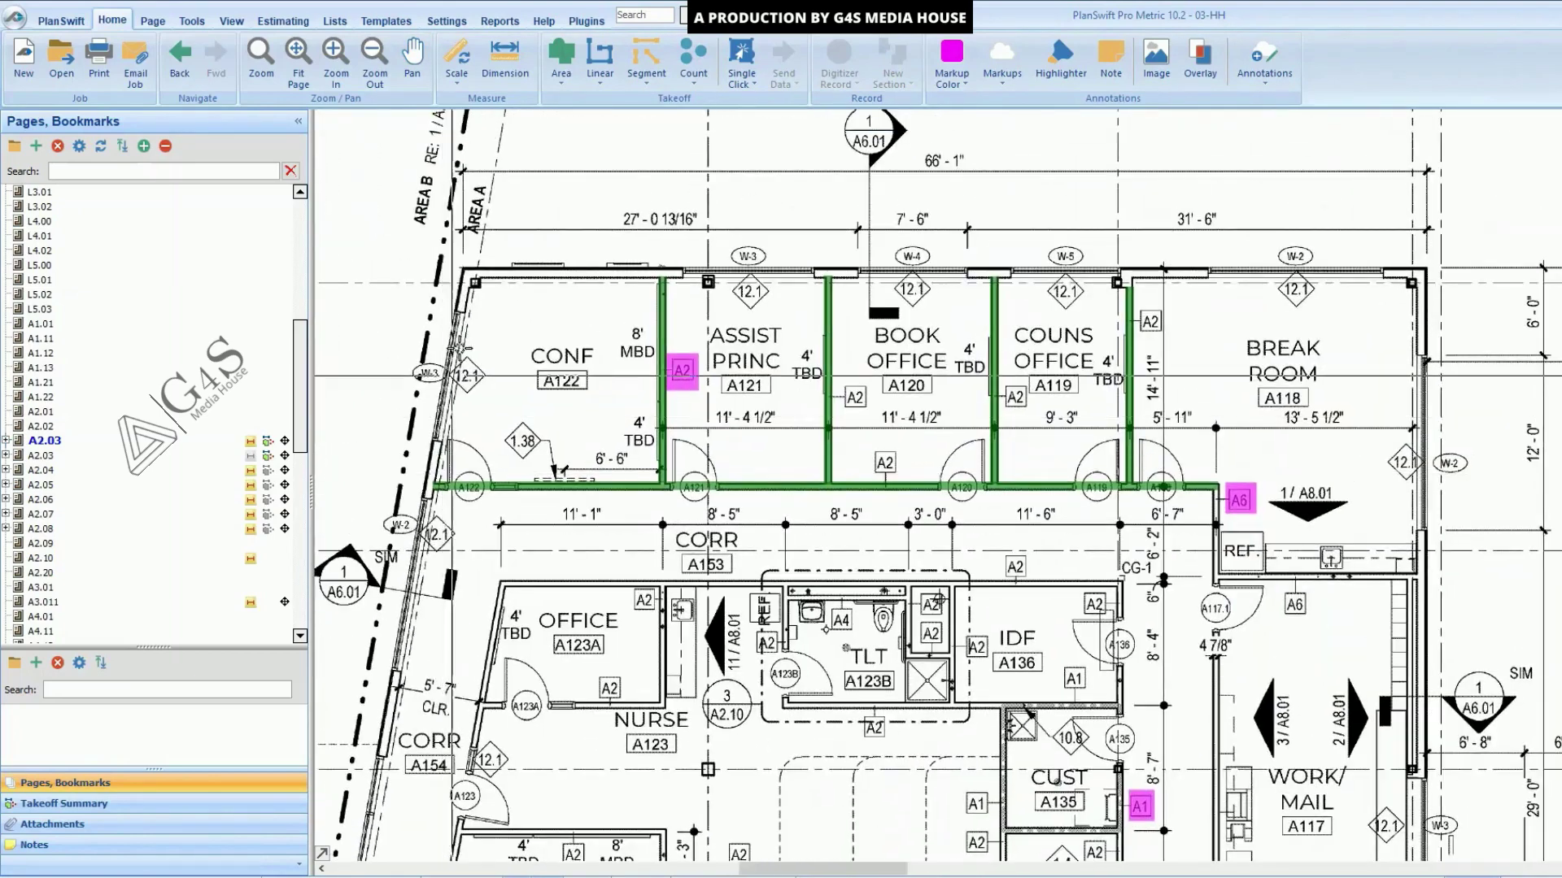
{"action": "left_click", "coordinate": [1119, 286]}
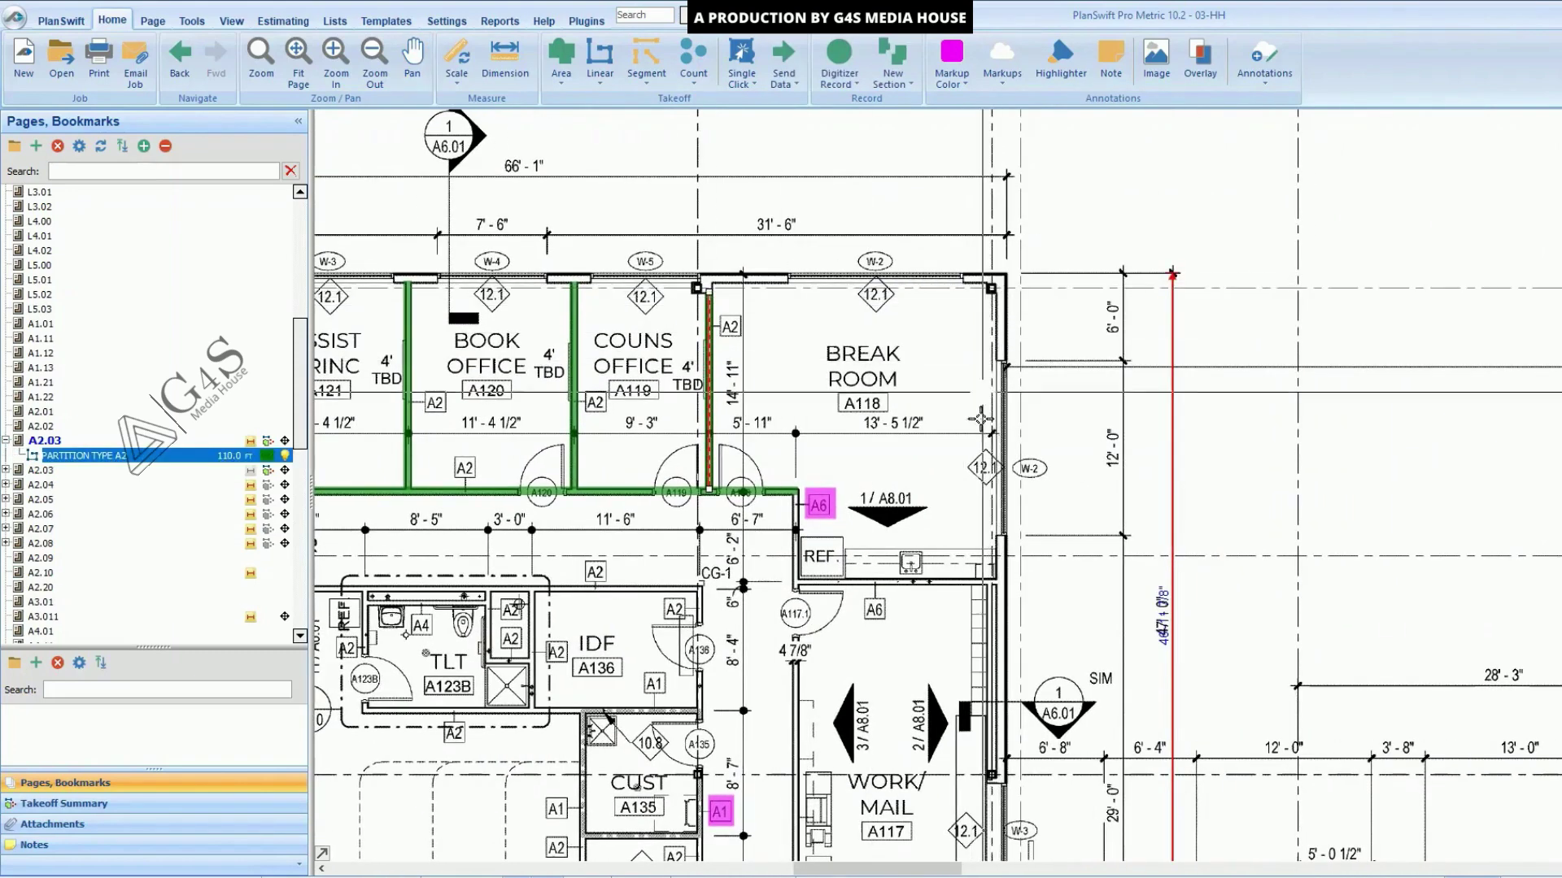
{"action": "left_click_drag", "start_coordinate": [1041, 577], "coordinate": [999, 263]}
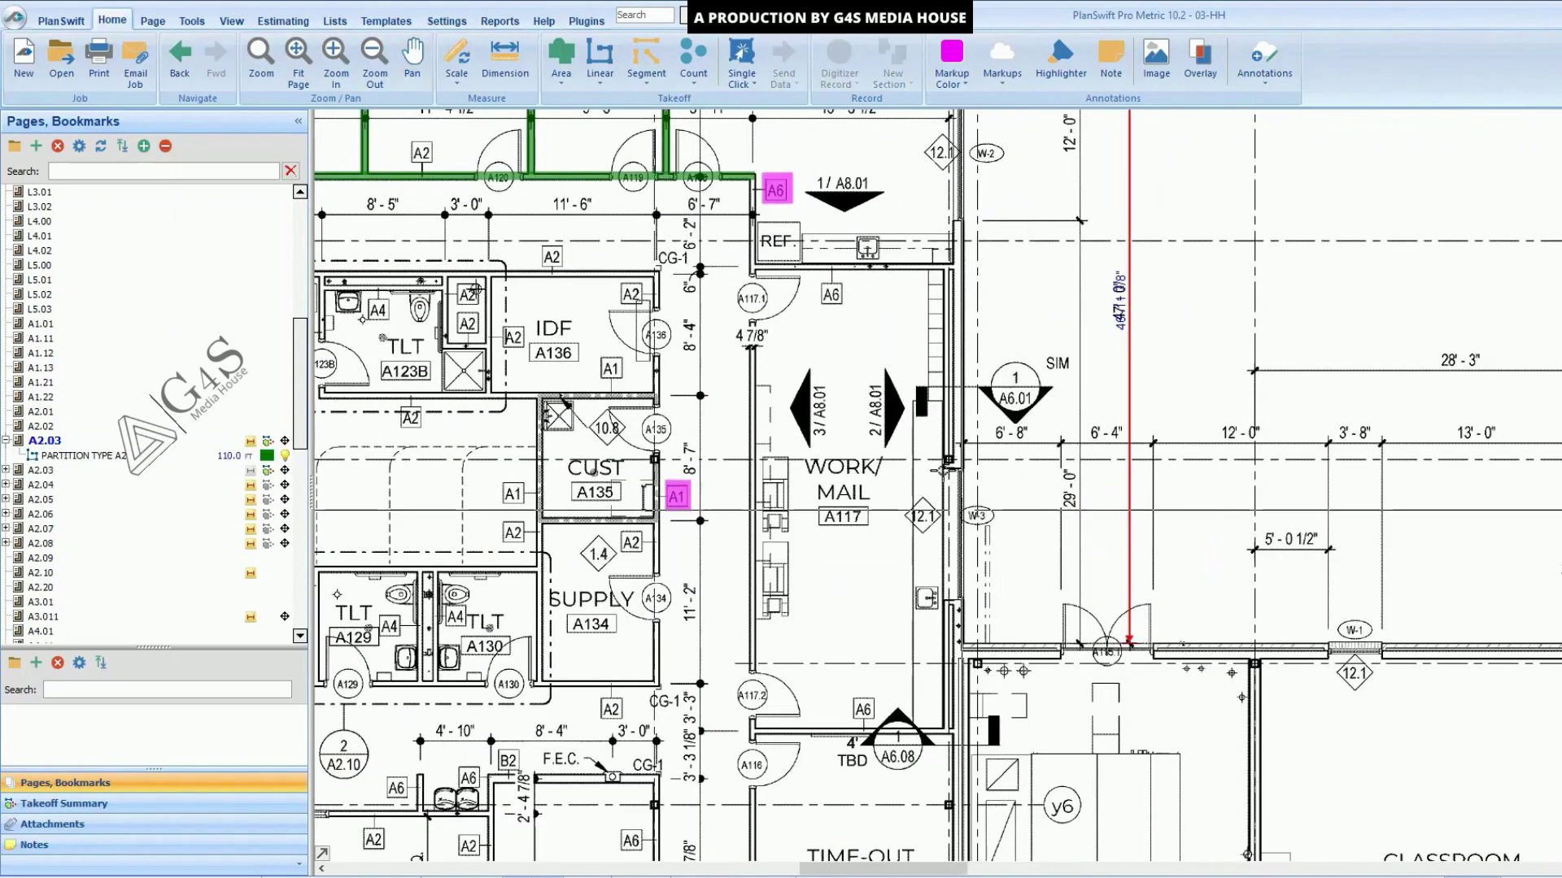
{"action": "left_click_drag", "start_coordinate": [828, 294], "coordinate": [1067, 600]}
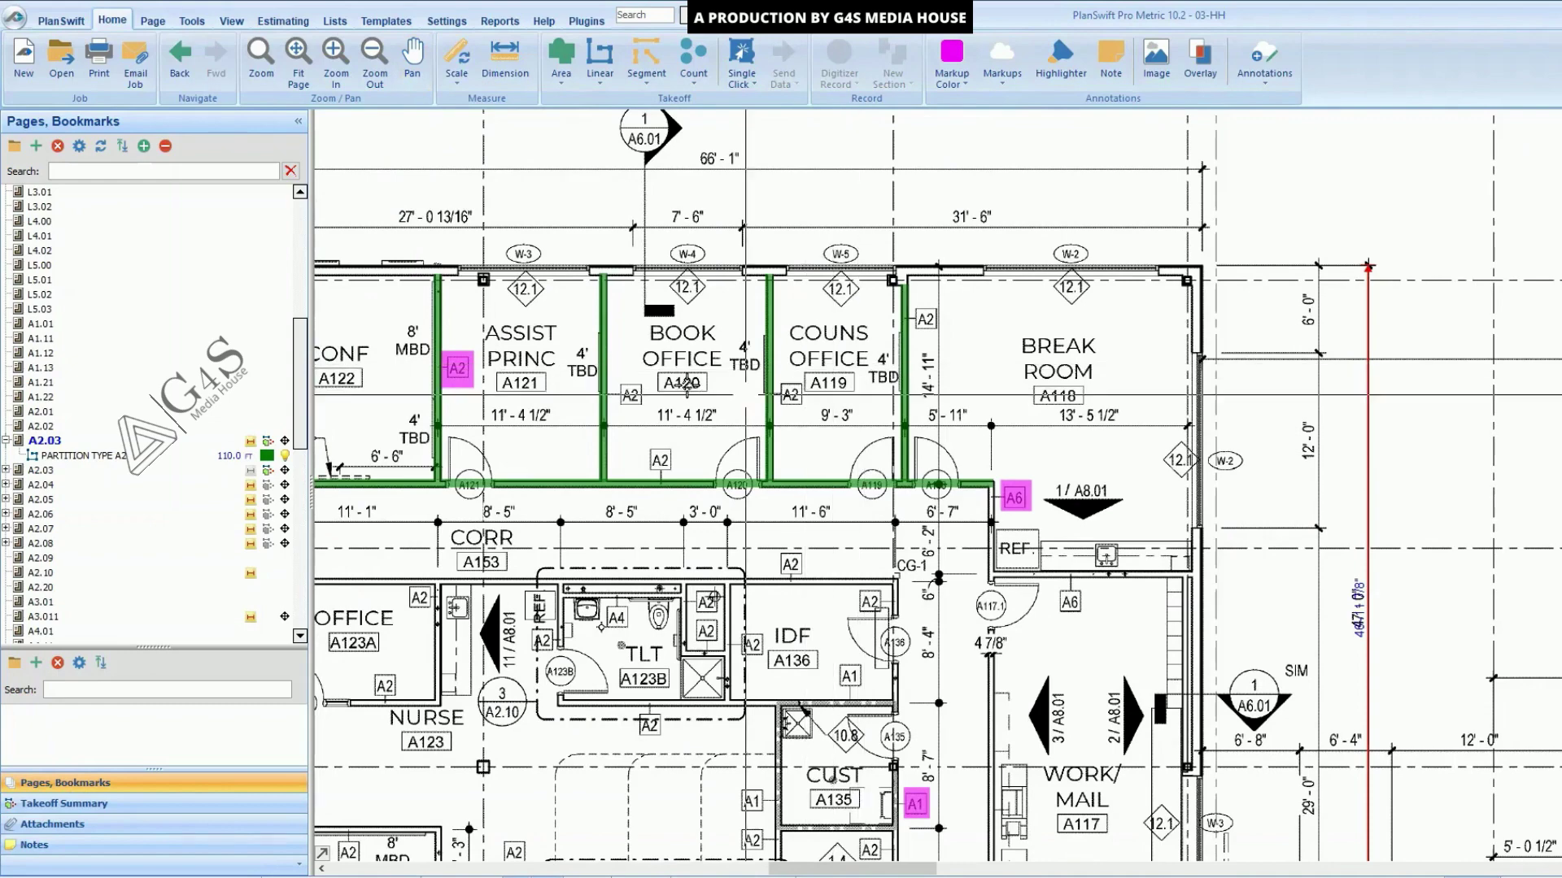
{"action": "scroll", "coordinate": [688, 384], "scroll_direction": "down", "scroll_amount": 4}
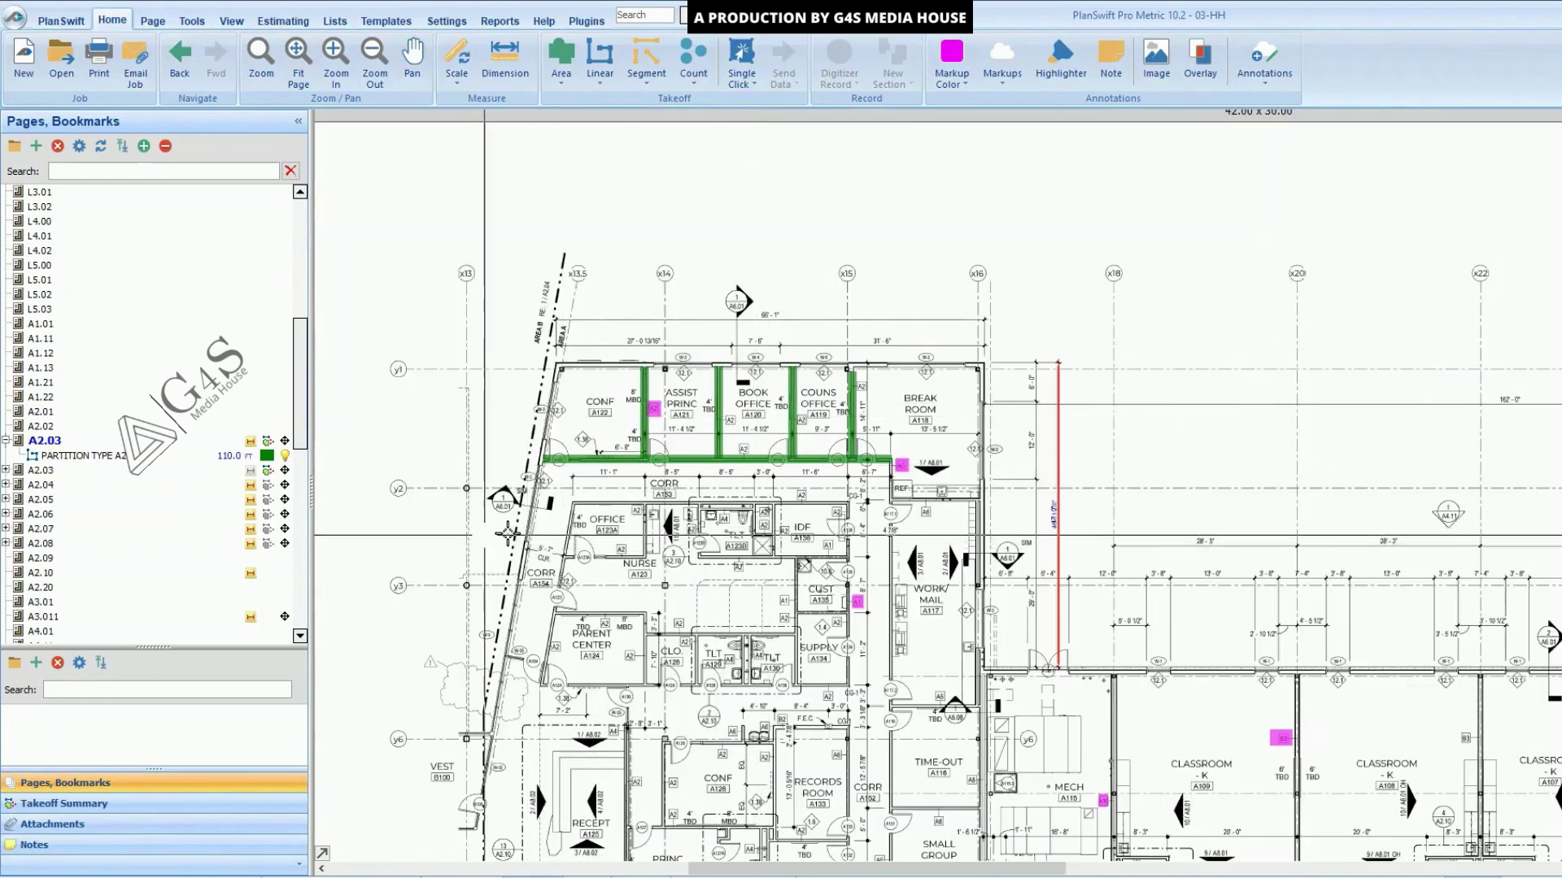
{"action": "scroll", "coordinate": [507, 534], "scroll_direction": "up", "scroll_amount": 3}
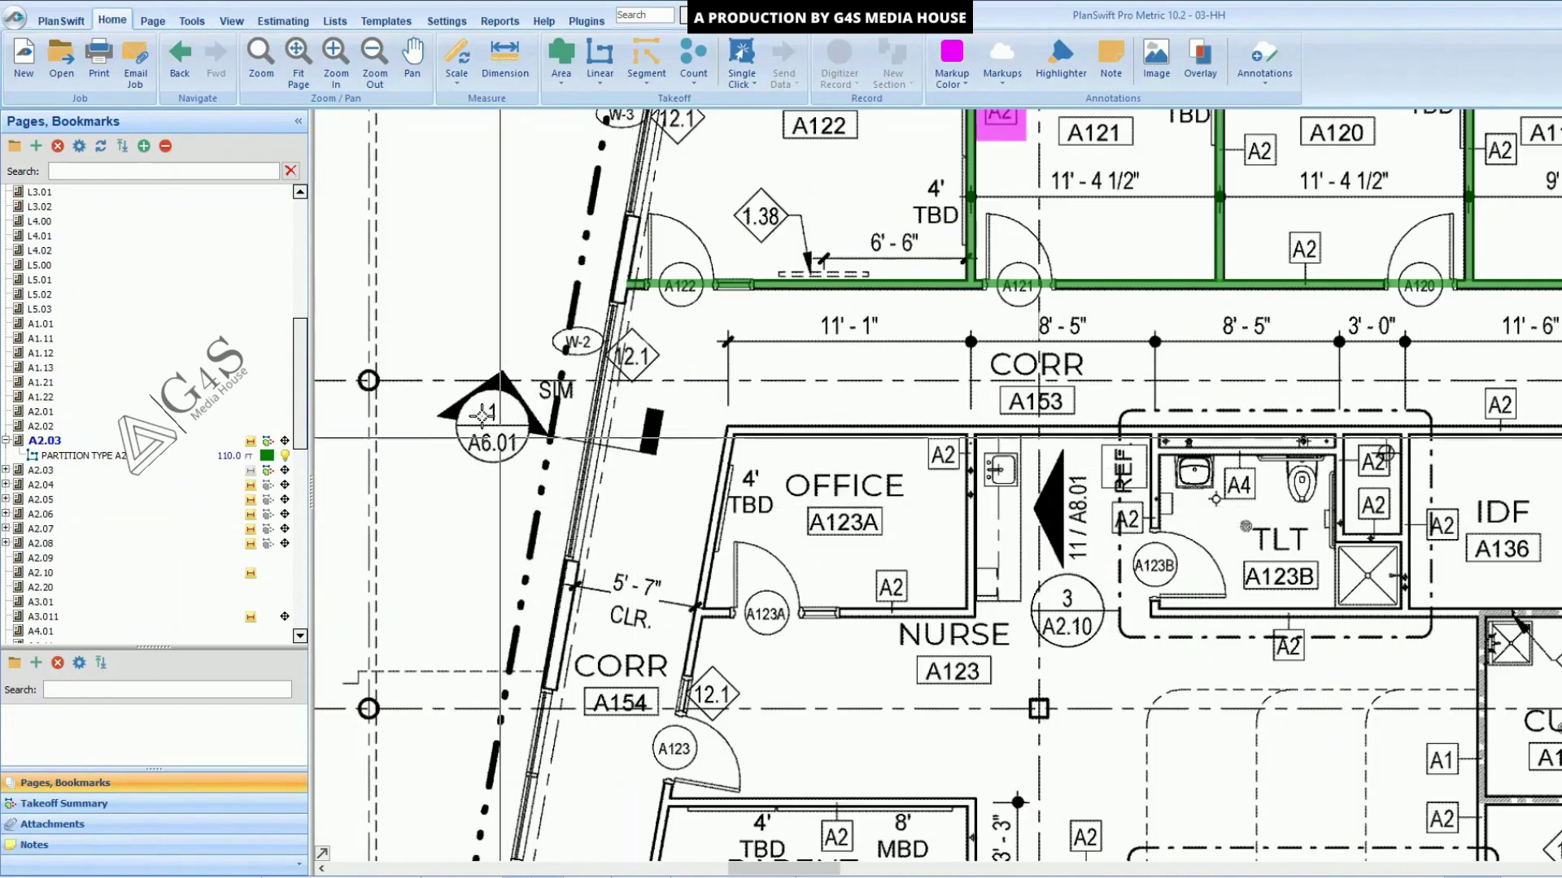
{"action": "left_click_drag", "start_coordinate": [425, 345], "coordinate": [563, 510]}
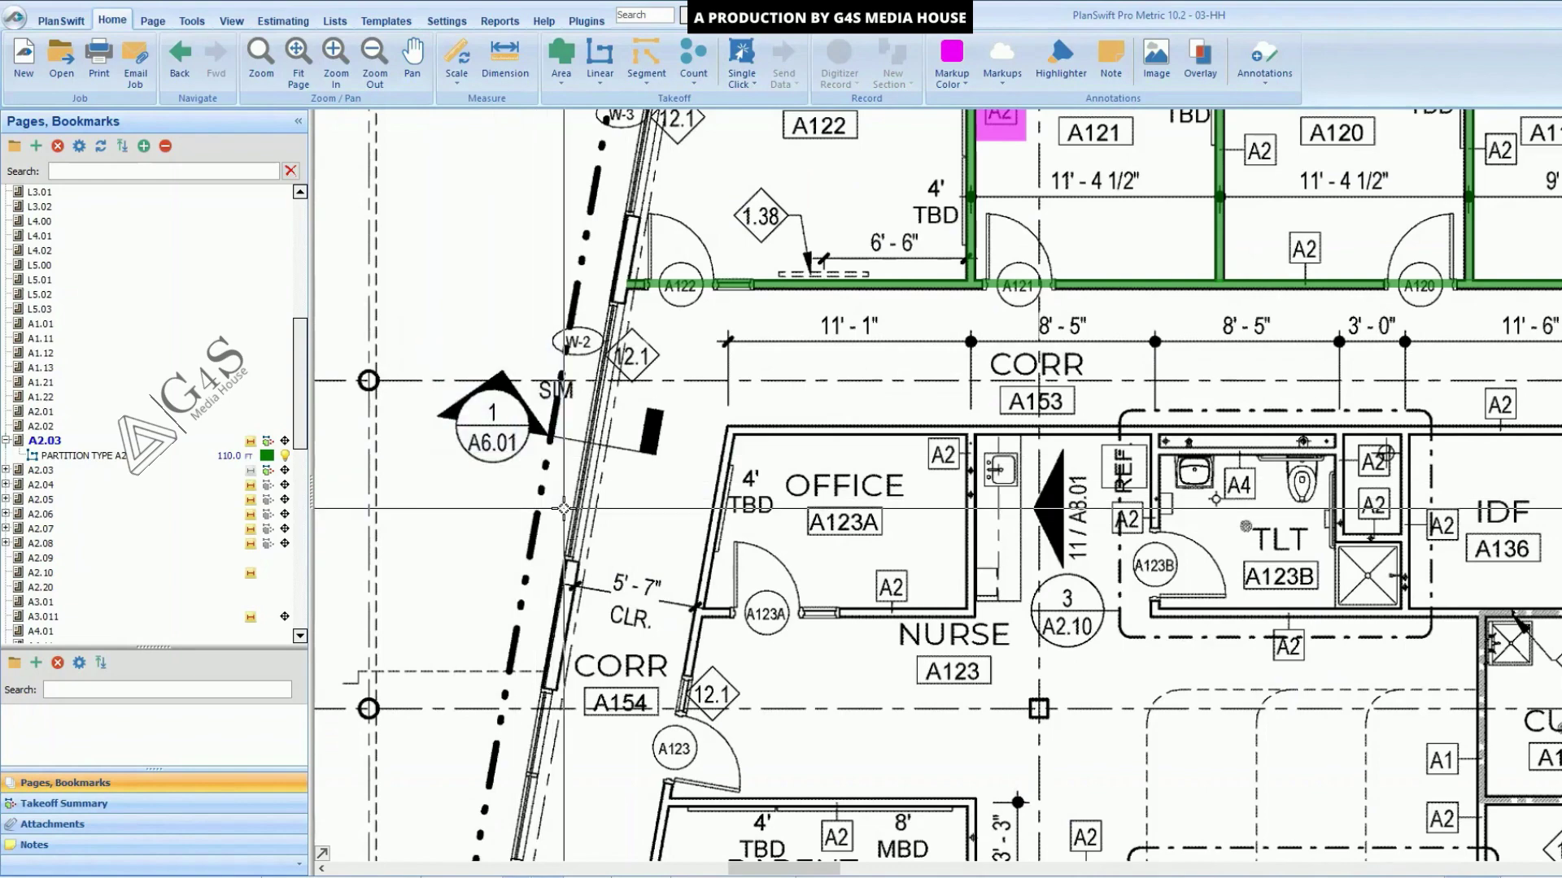
{"action": "scroll", "coordinate": [545, 507], "scroll_direction": "down", "scroll_amount": 3}
{"action": "scroll", "coordinate": [673, 186], "scroll_direction": "up", "scroll_amount": 2}
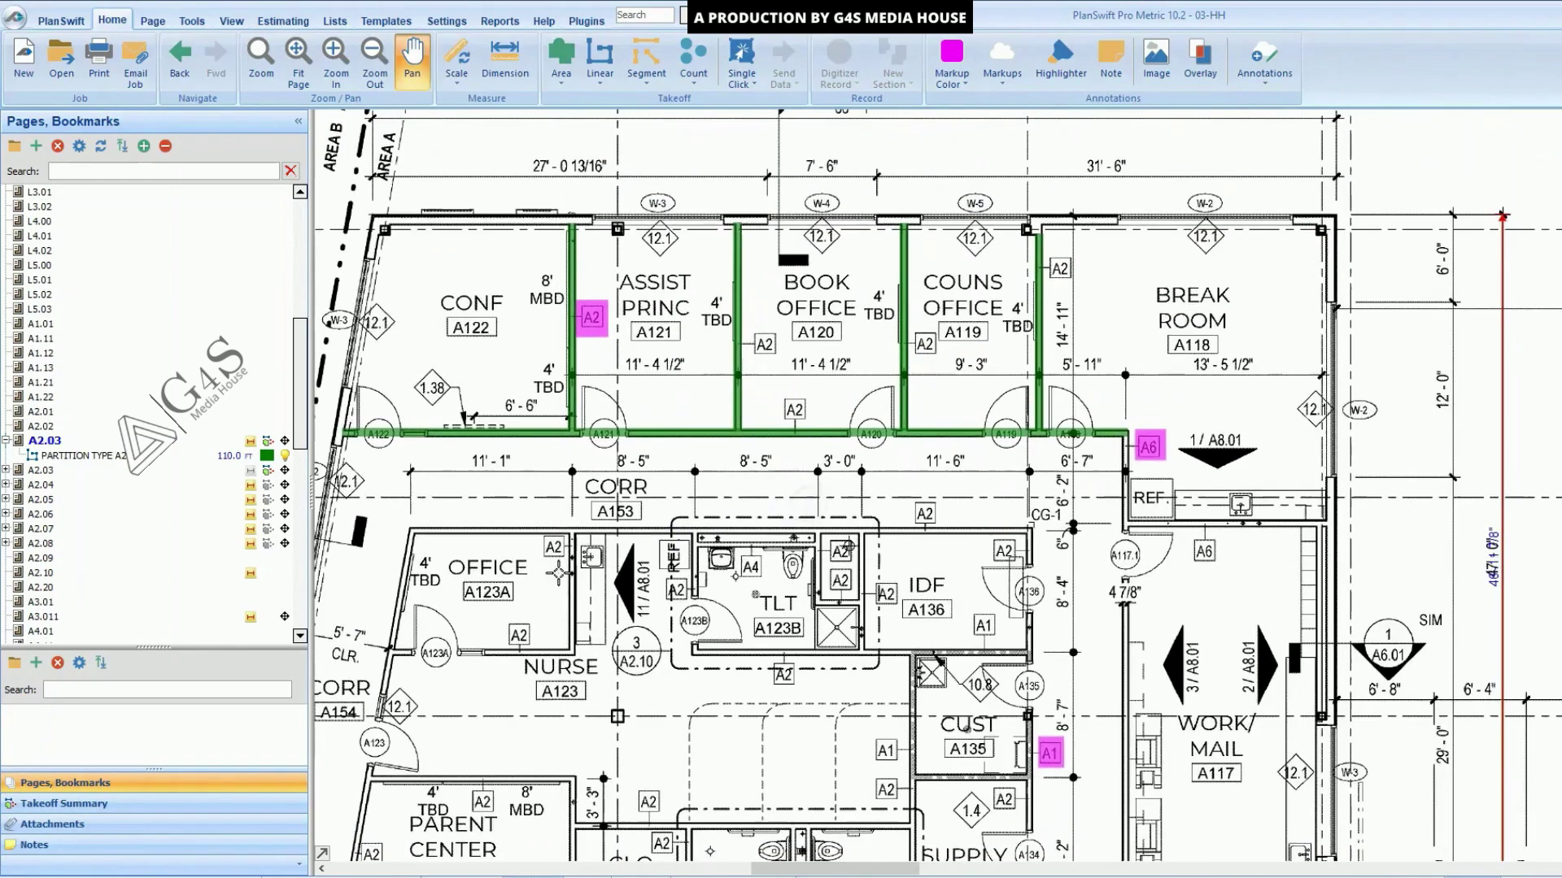
{"action": "left_click_drag", "start_coordinate": [673, 186], "coordinate": [748, 341]}
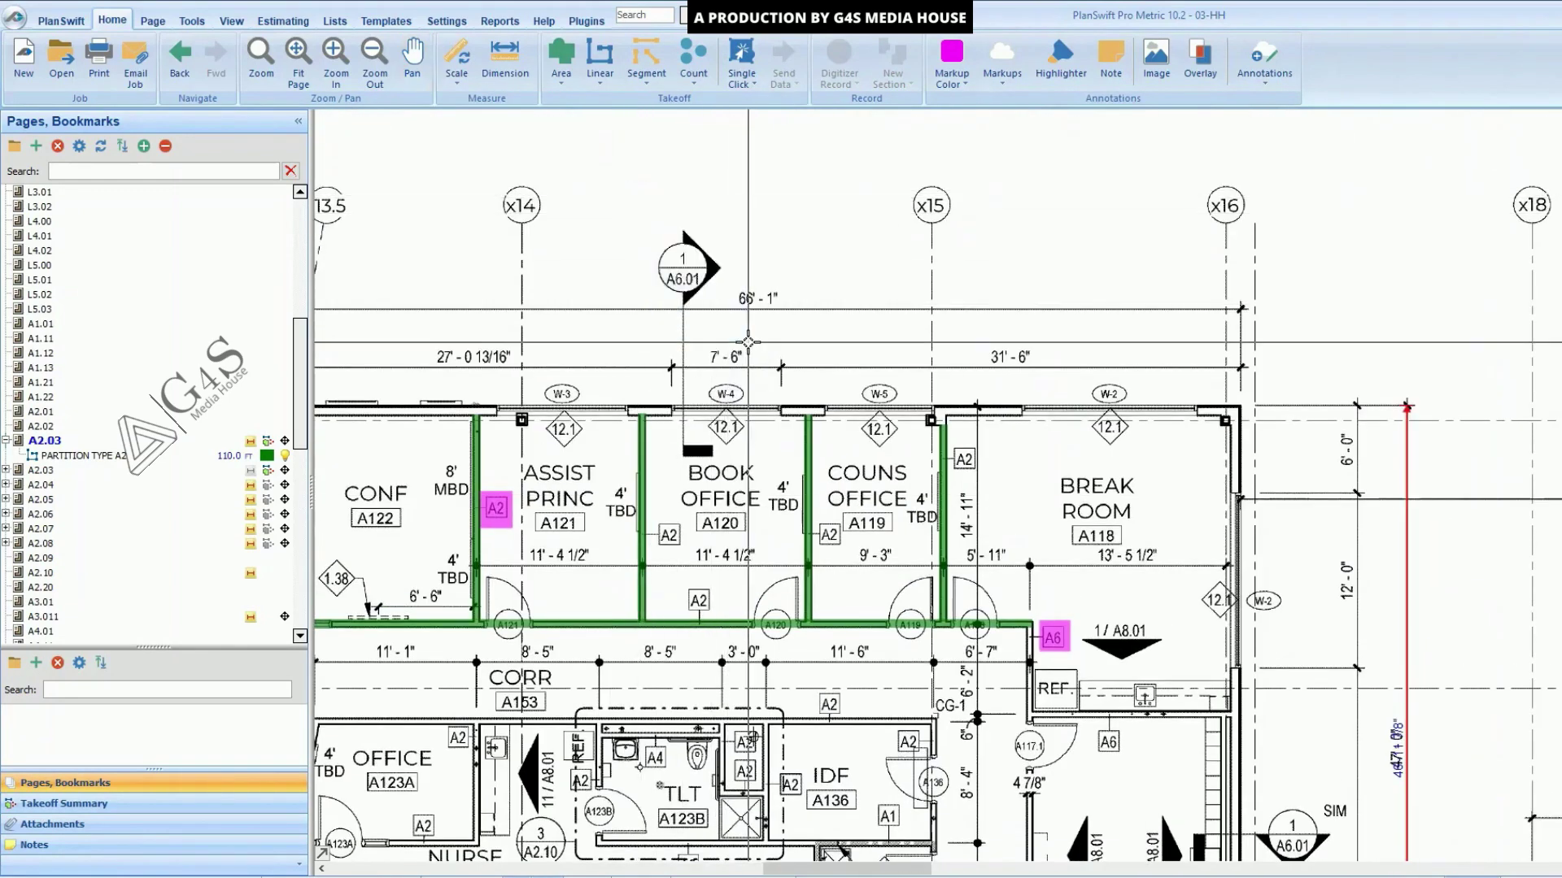
{"action": "left_click", "coordinate": [944, 529]}
{"action": "scroll", "coordinate": [976, 529], "scroll_direction": "right", "scroll_amount": 3}
{"action": "scroll", "coordinate": [1016, 545], "scroll_direction": "down", "scroll_amount": 3}
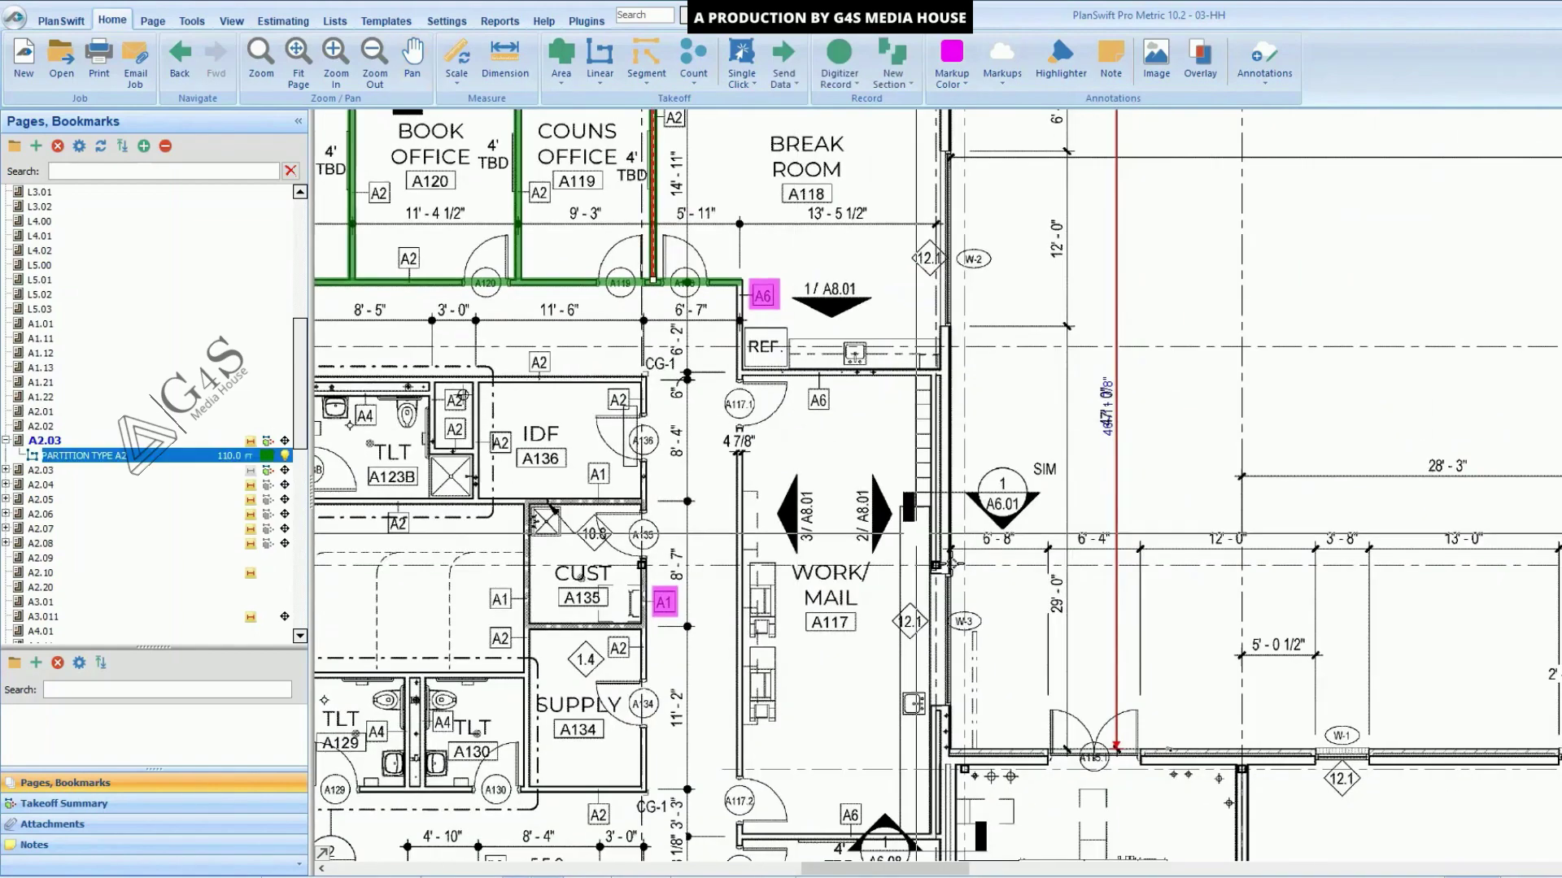
{"action": "scroll", "coordinate": [1034, 554], "scroll_direction": "up", "scroll_amount": 2}
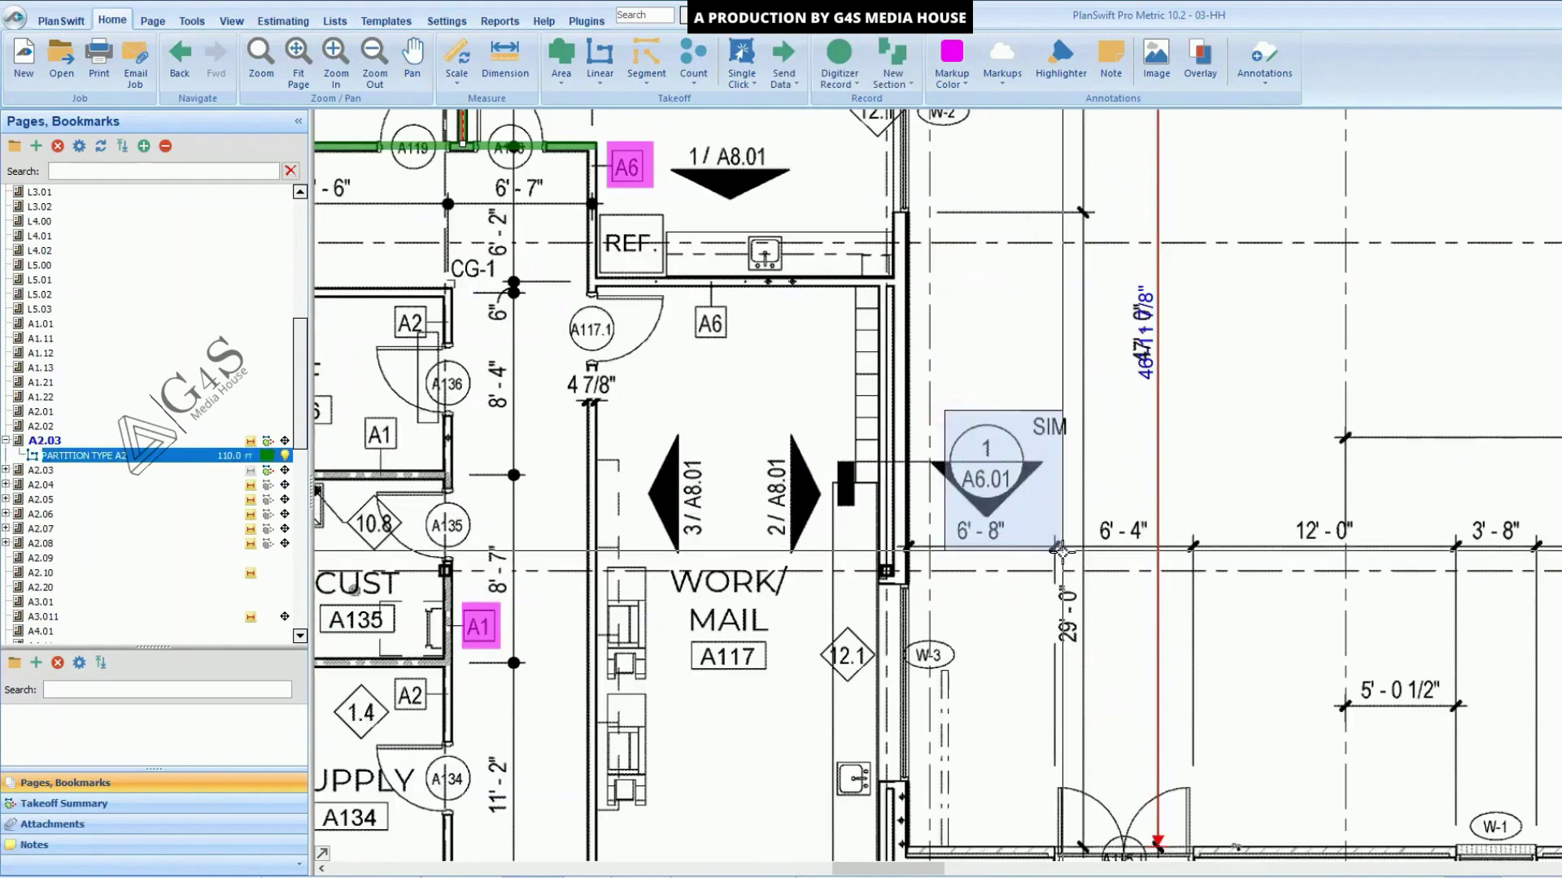
{"action": "left_click_drag", "start_coordinate": [913, 377], "coordinate": [1050, 529]}
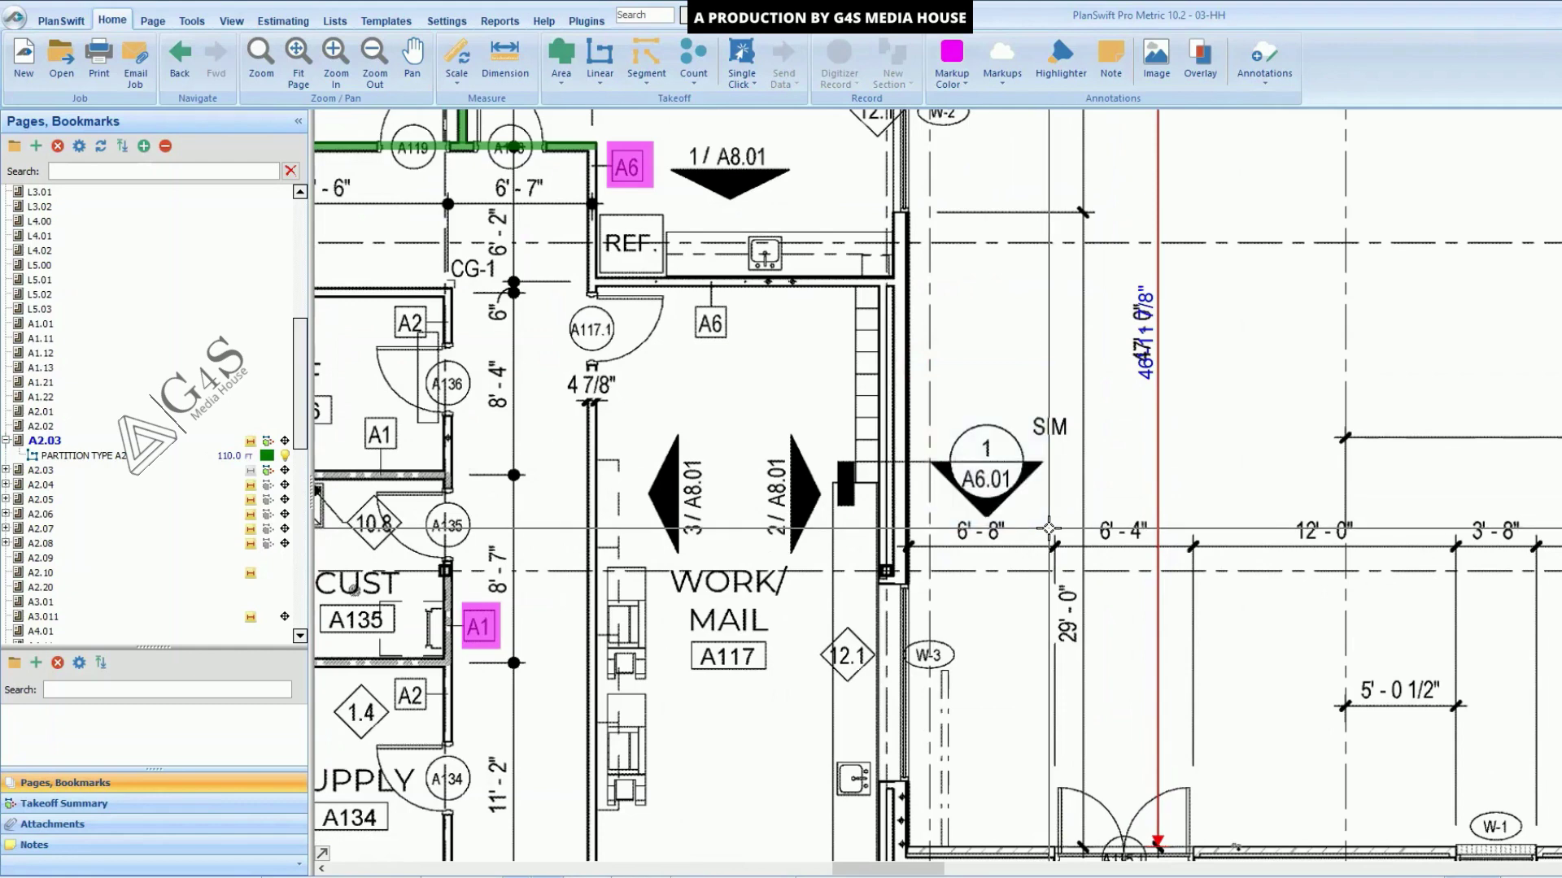
{"action": "right_click", "coordinate": [513, 212]}
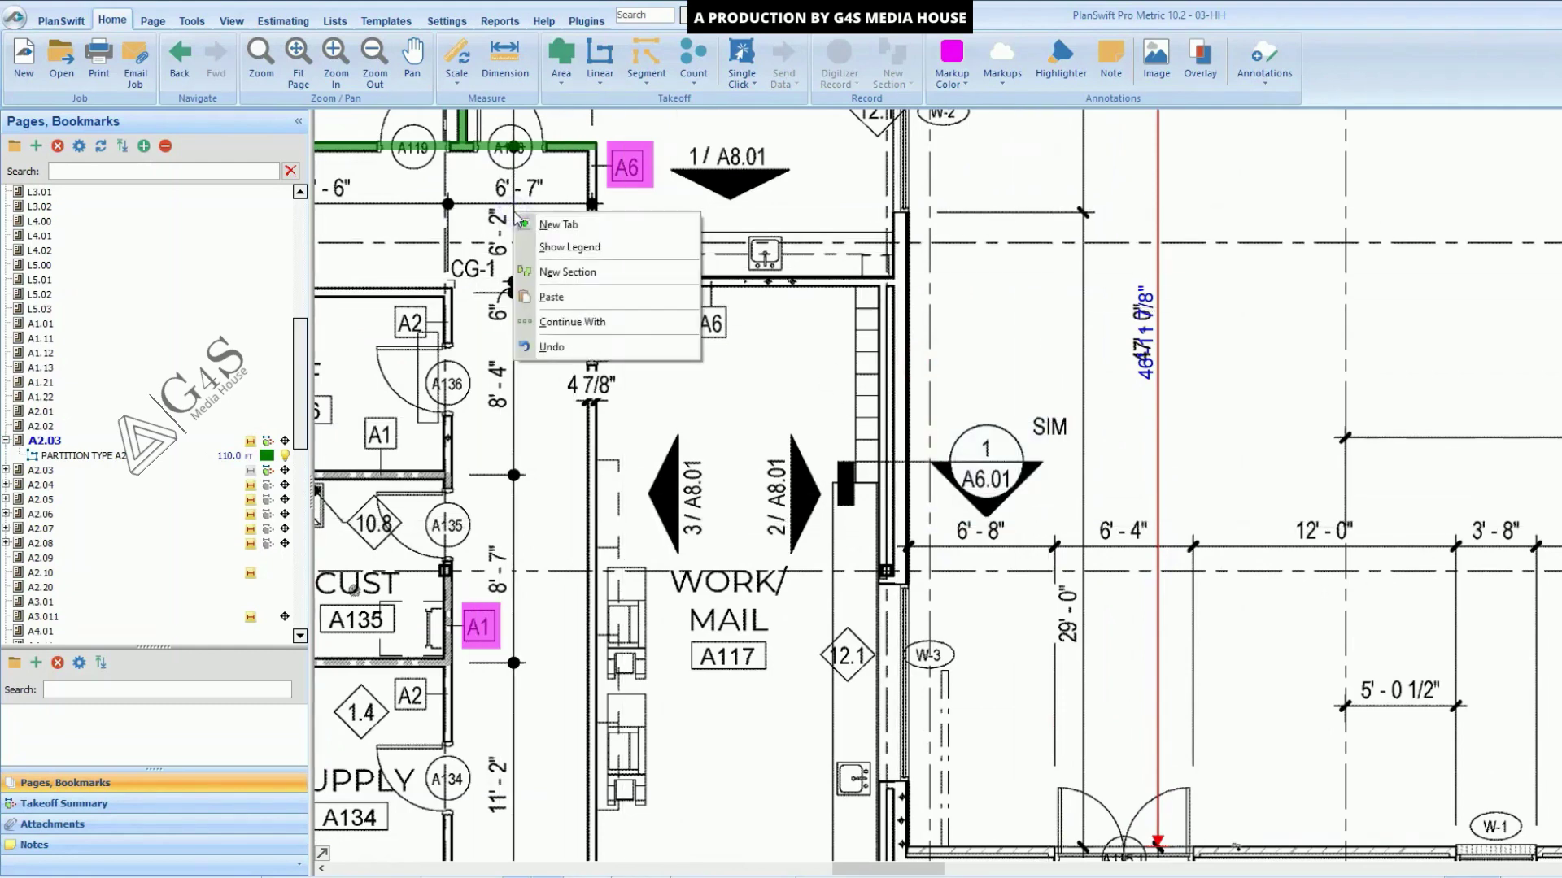
{"action": "left_click", "coordinate": [591, 227]}
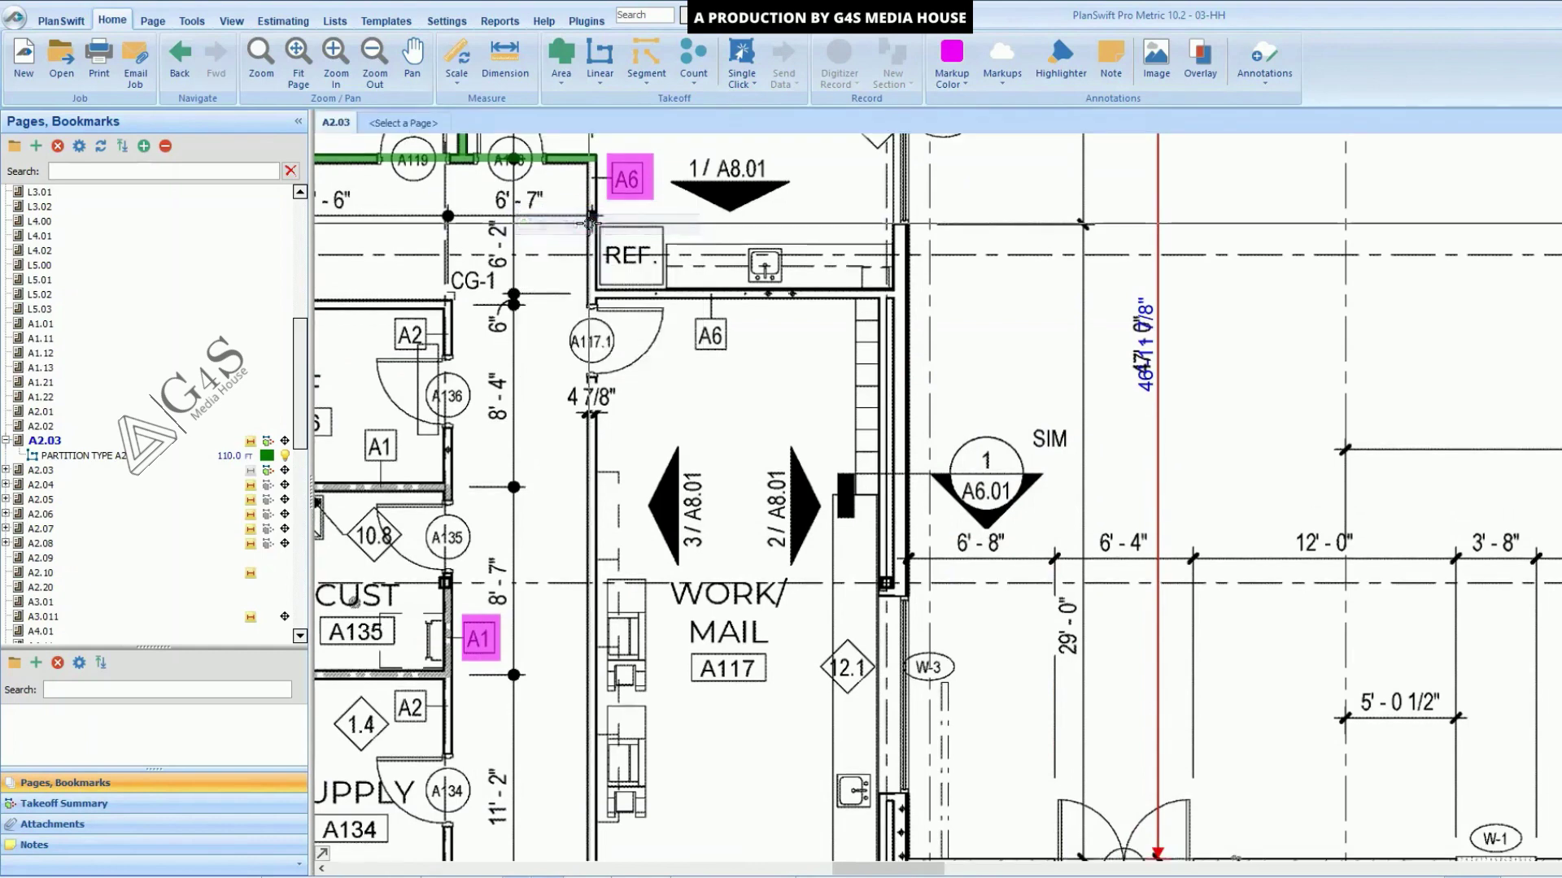
{"action": "left_click", "coordinate": [413, 124]}
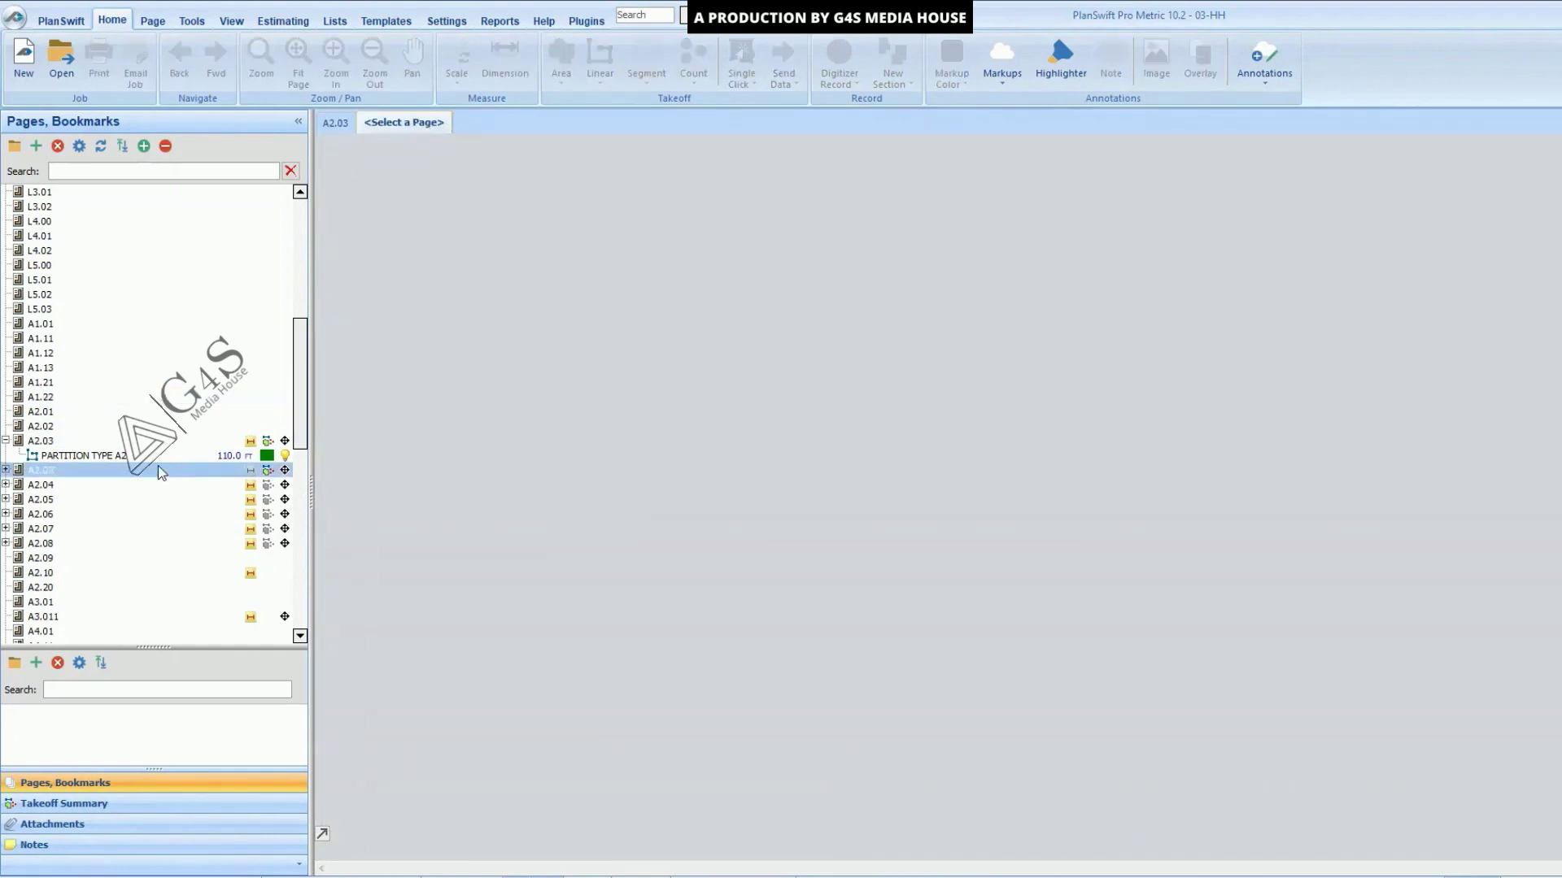
{"action": "scroll", "coordinate": [157, 470], "scroll_direction": "down", "scroll_amount": 6}
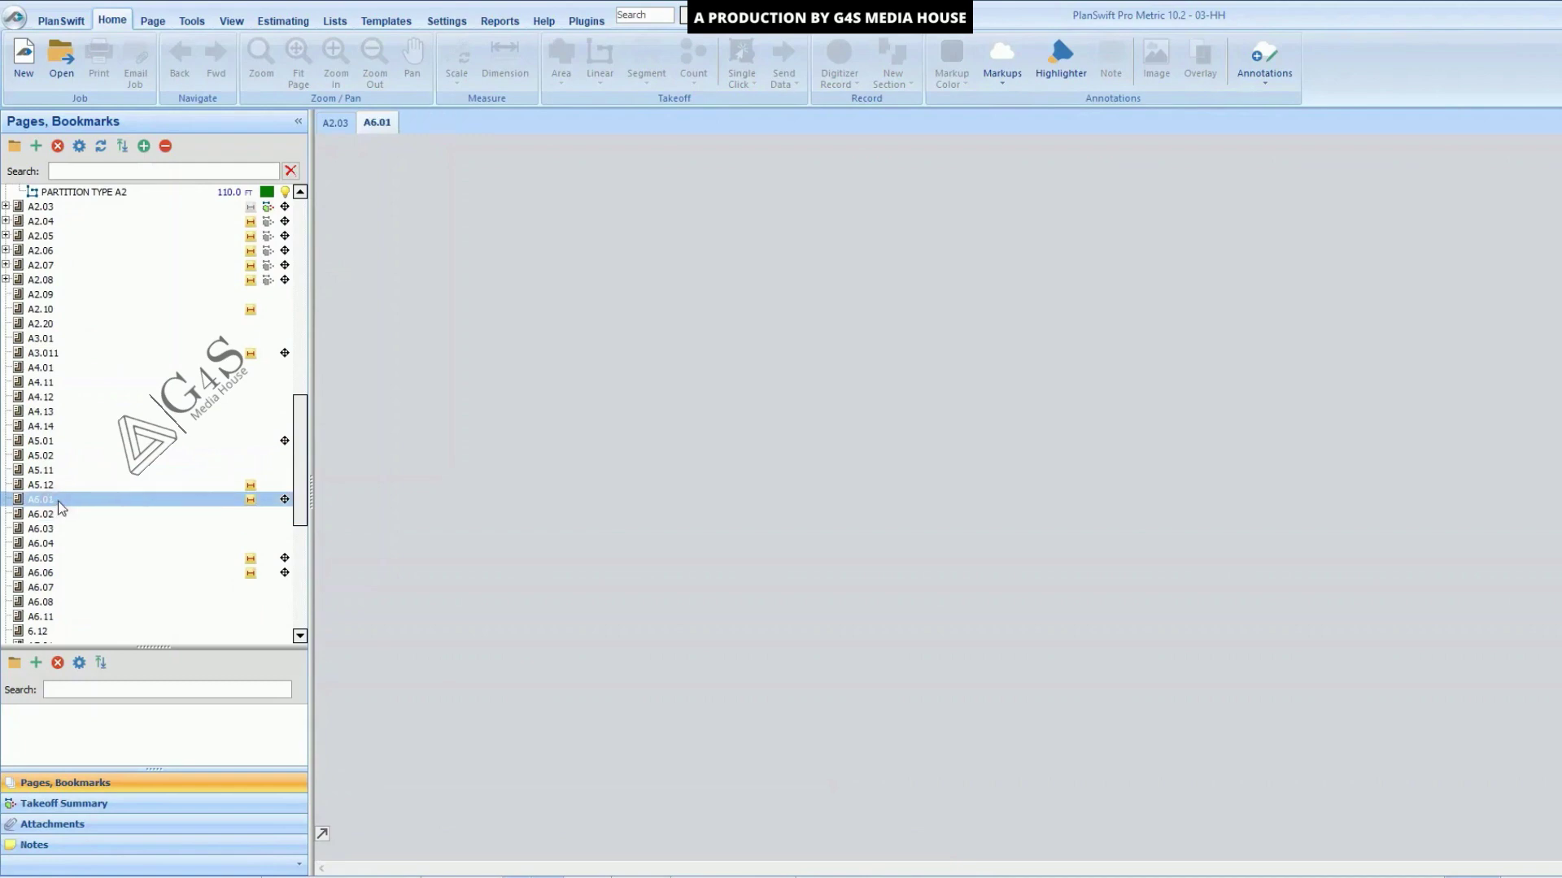
{"action": "left_click", "coordinate": [57, 503]}
{"action": "scroll", "coordinate": [752, 666], "scroll_direction": "up", "scroll_amount": 2}
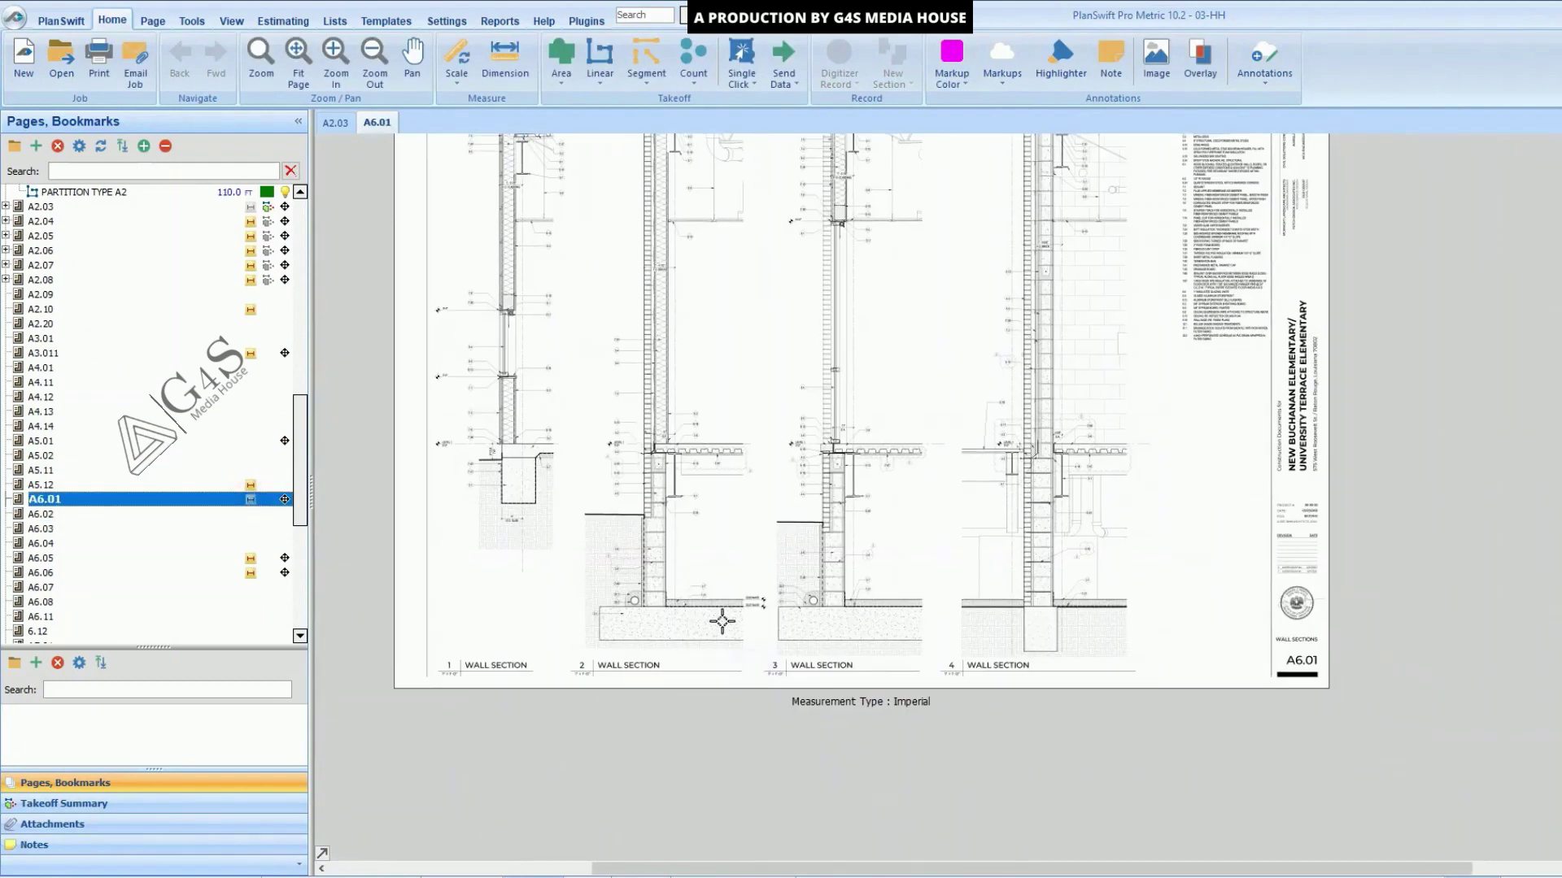
{"action": "scroll", "coordinate": [564, 642], "scroll_direction": "up", "scroll_amount": 3}
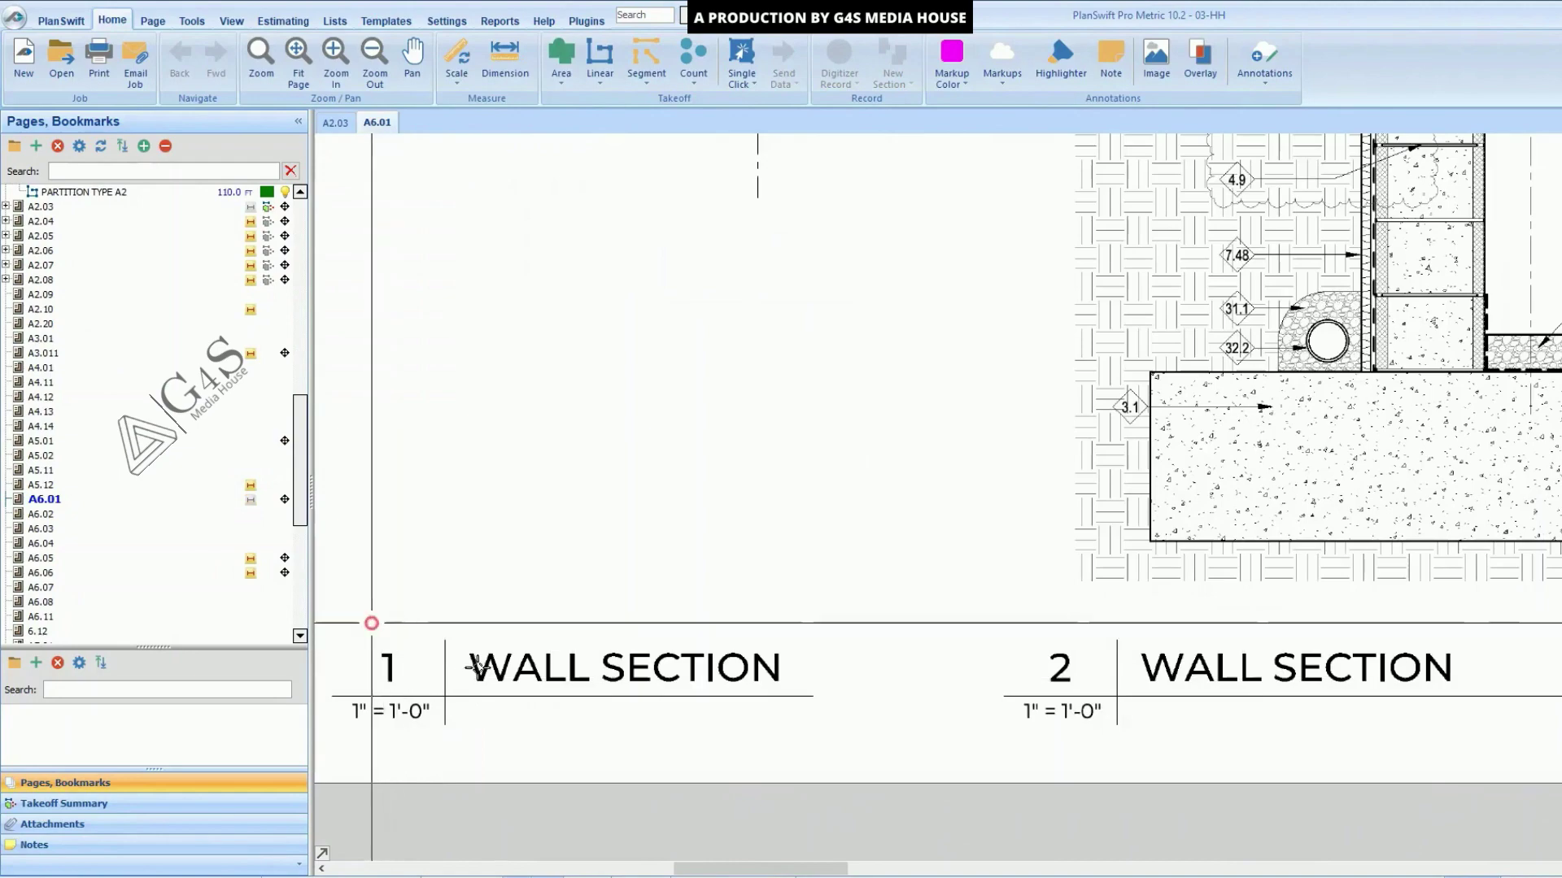
{"action": "scroll", "coordinate": [900, 759], "scroll_direction": "down", "scroll_amount": 3}
{"action": "mouse_move", "coordinate": [840, 411]}
{"action": "left_mouse_down"}
{"action": "mouse_move", "coordinate": [784, 475]}
{"action": "mouse_move", "coordinate": [708, 488]}
{"action": "left_mouse_up"}
{"action": "scroll", "coordinate": [784, 476], "scroll_direction": "up", "scroll_amount": 2}
{"action": "scroll", "coordinate": [679, 630], "scroll_direction": "up", "scroll_amount": 3}
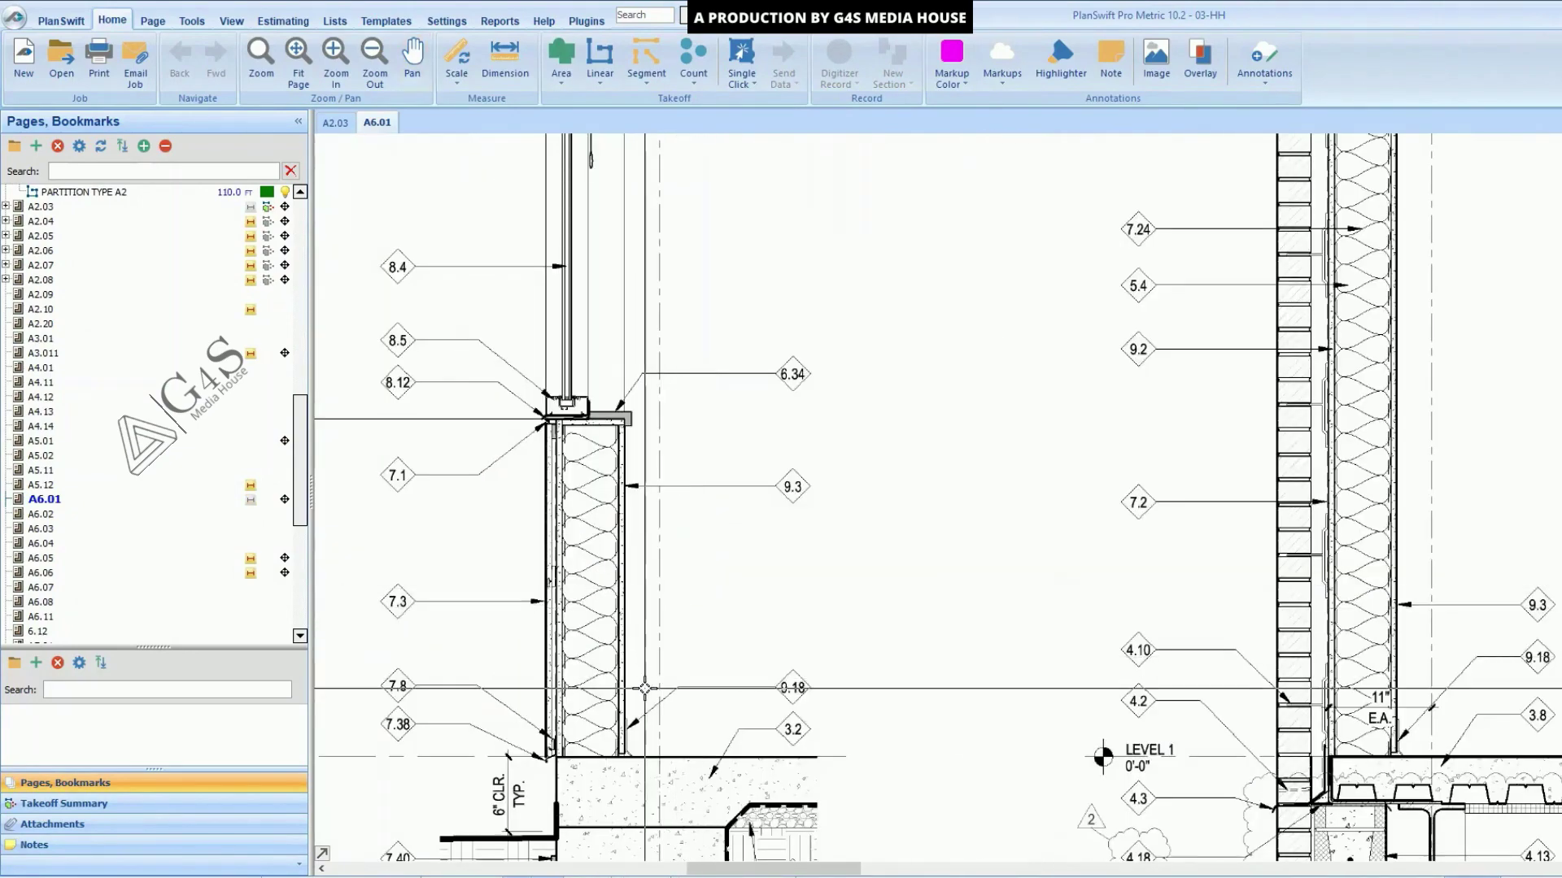
{"action": "scroll", "coordinate": [647, 664], "scroll_direction": "down", "scroll_amount": 1}
{"action": "mouse_move", "coordinate": [647, 299]}
{"action": "left_mouse_down"}
{"action": "mouse_move", "coordinate": [643, 529]}
{"action": "mouse_move", "coordinate": [626, 571]}
{"action": "left_mouse_up"}
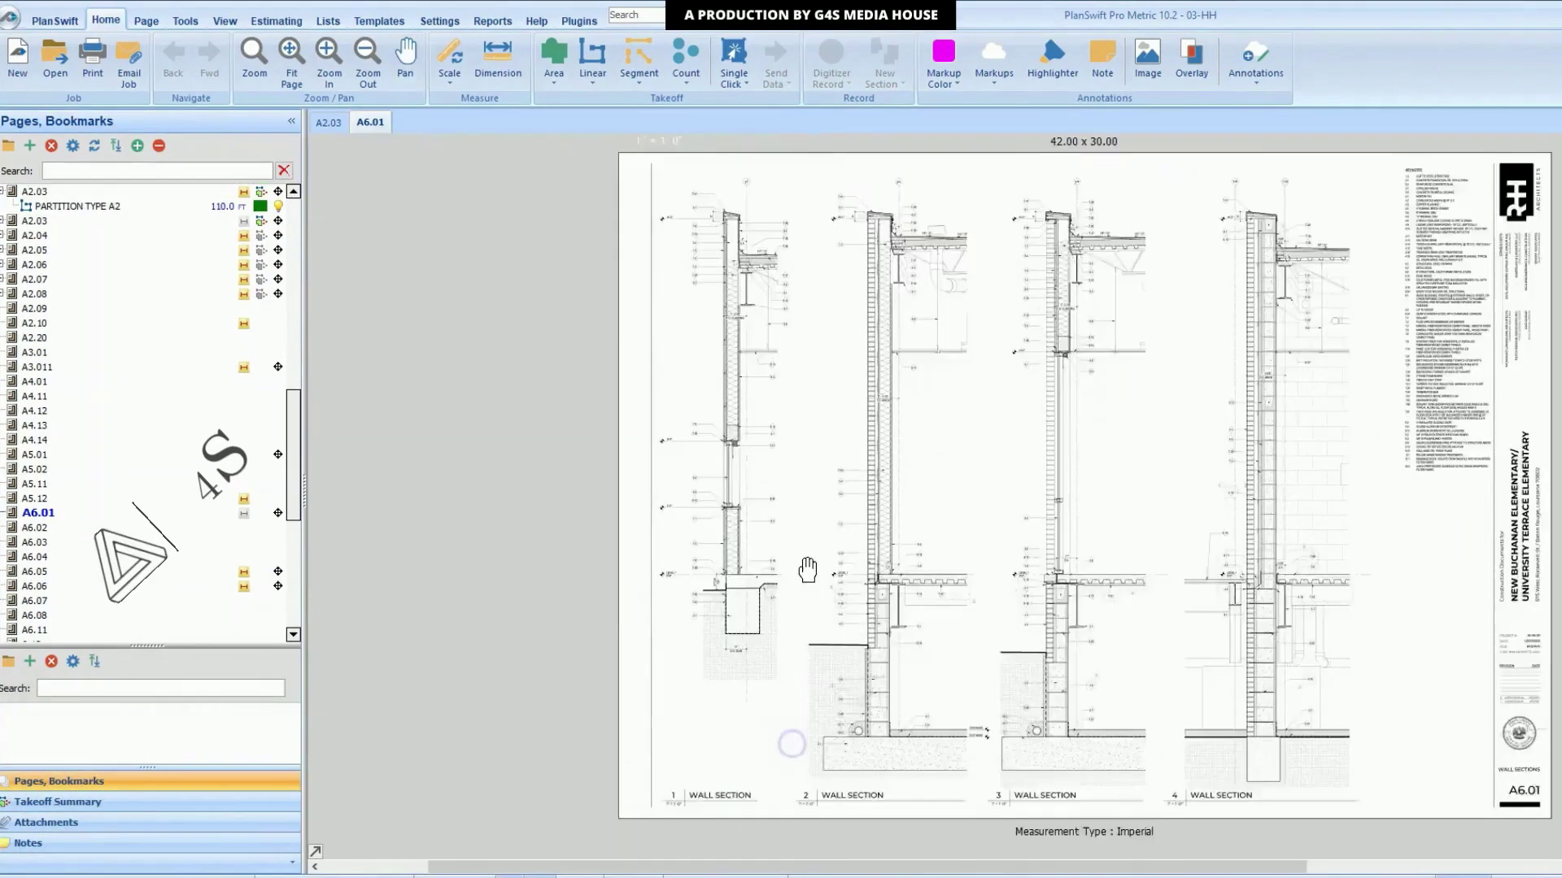
{"action": "scroll", "coordinate": [765, 747], "scroll_direction": "up", "scroll_amount": 4}
{"action": "left_click_drag", "start_coordinate": [399, 601], "coordinate": [861, 733]}
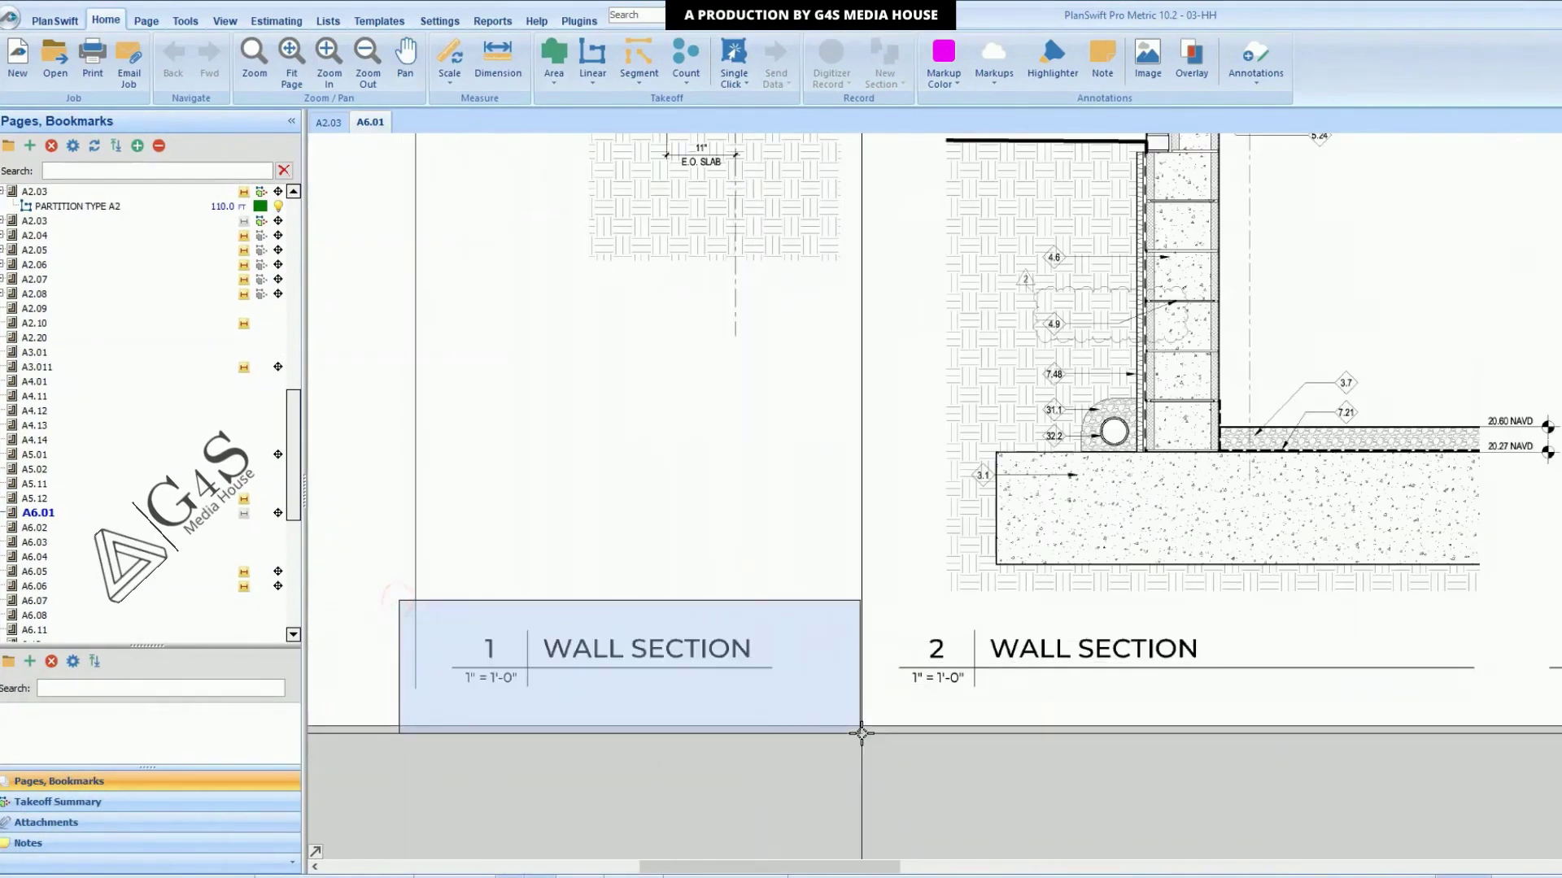
{"action": "scroll", "coordinate": [843, 547], "scroll_direction": "down", "scroll_amount": 2}
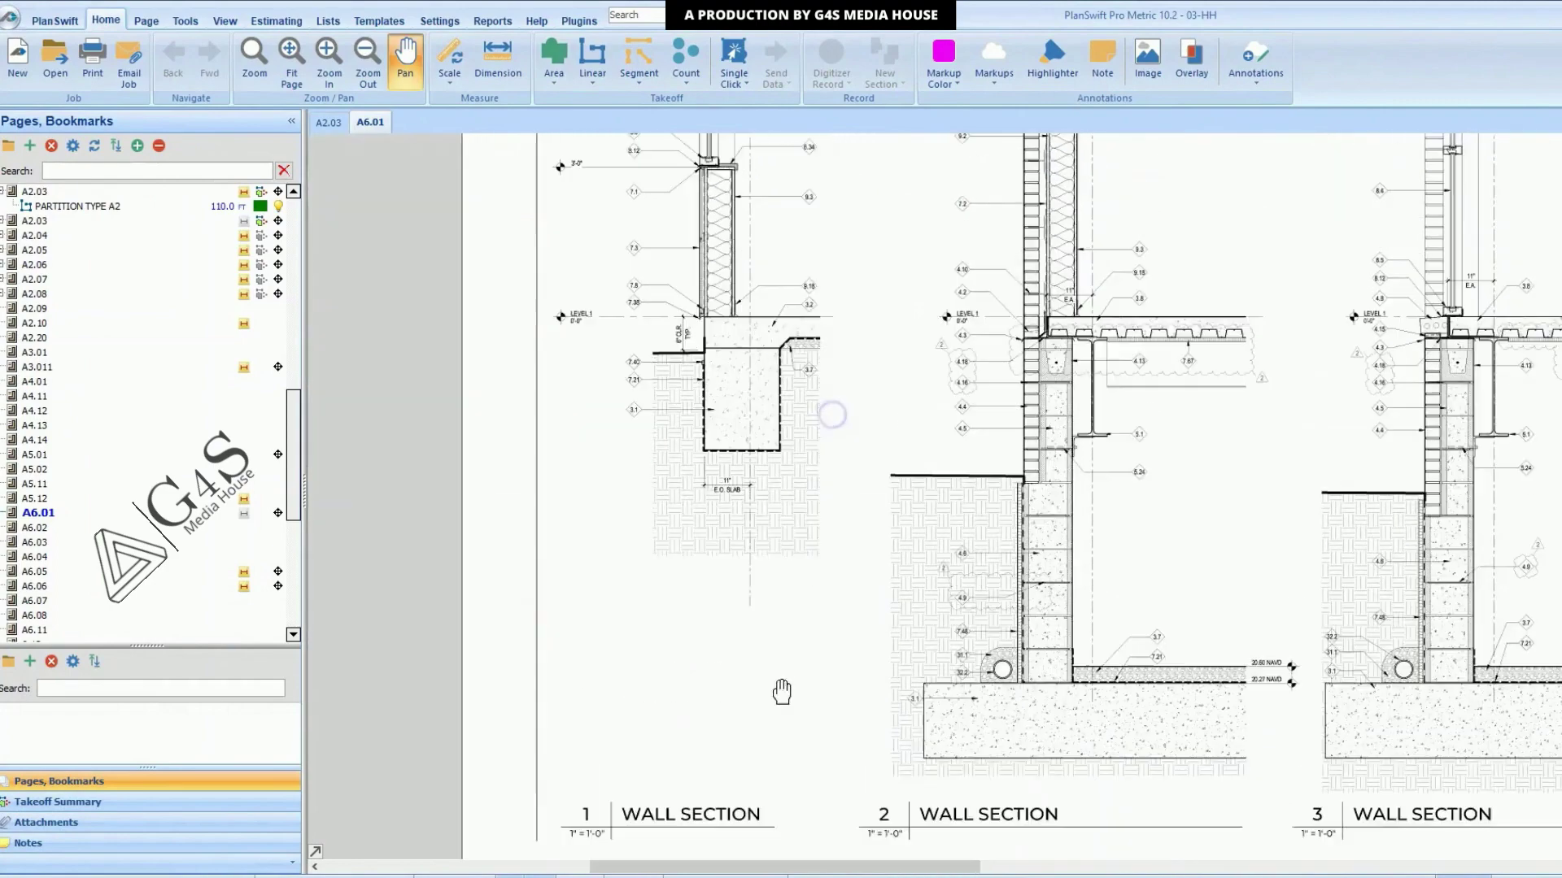
{"action": "scroll", "coordinate": [737, 505], "scroll_direction": "up", "scroll_amount": 4}
{"action": "scroll", "coordinate": [735, 528], "scroll_direction": "up", "scroll_amount": 3}
{"action": "scroll", "coordinate": [716, 530], "scroll_direction": "down", "scroll_amount": 2}
{"action": "scroll", "coordinate": [700, 618], "scroll_direction": "up", "scroll_amount": 2}
{"action": "scroll", "coordinate": [703, 553], "scroll_direction": "up", "scroll_amount": 3}
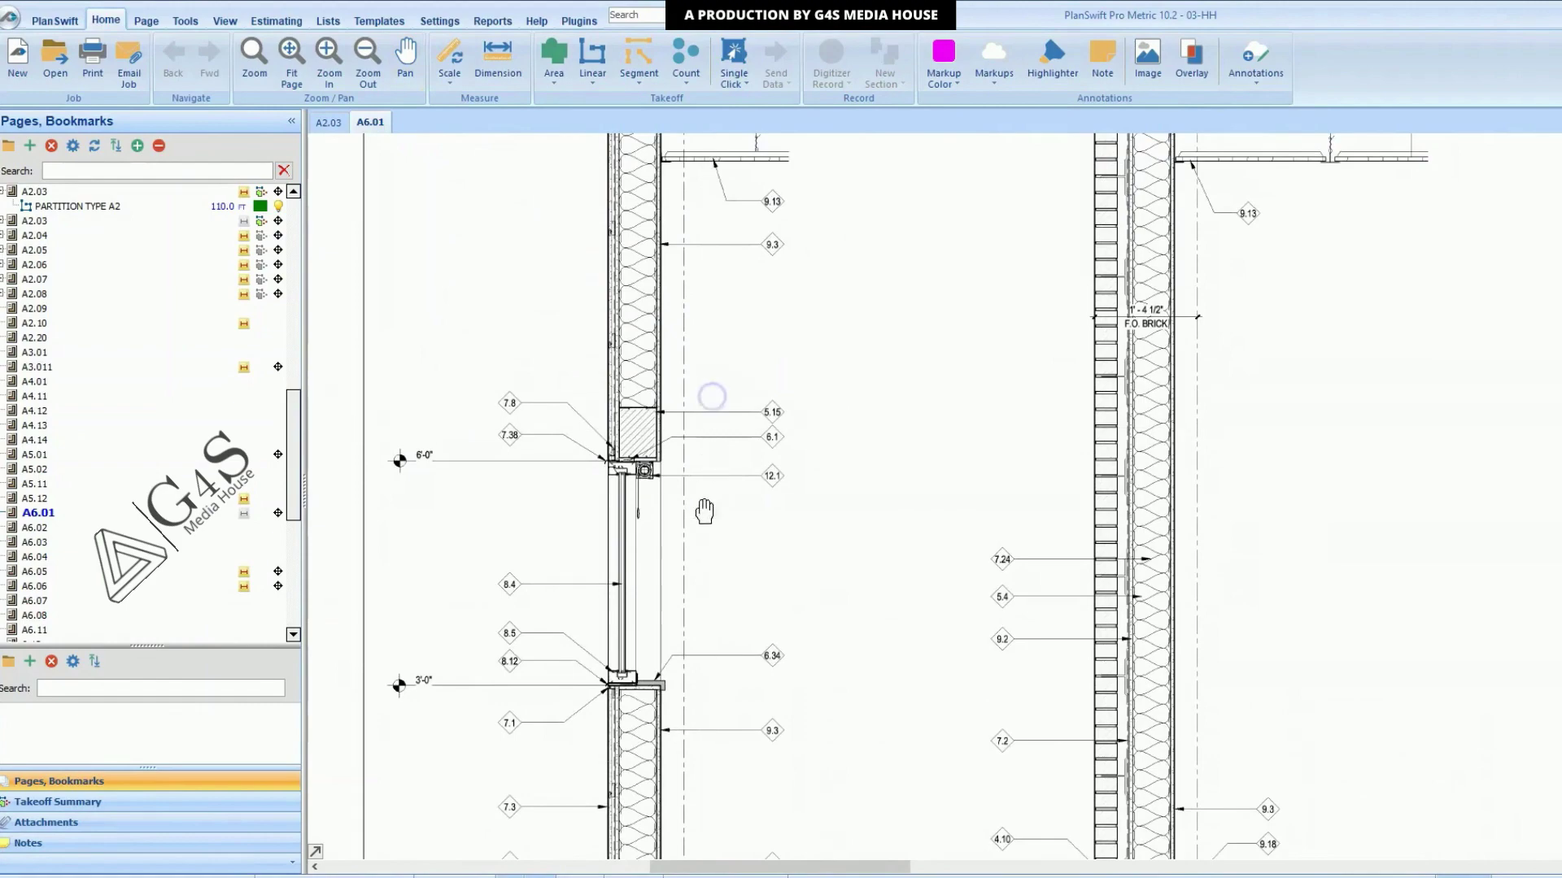
{"action": "scroll", "coordinate": [698, 488], "scroll_direction": "up", "scroll_amount": 2}
{"action": "scroll", "coordinate": [691, 452], "scroll_direction": "up", "scroll_amount": 2}
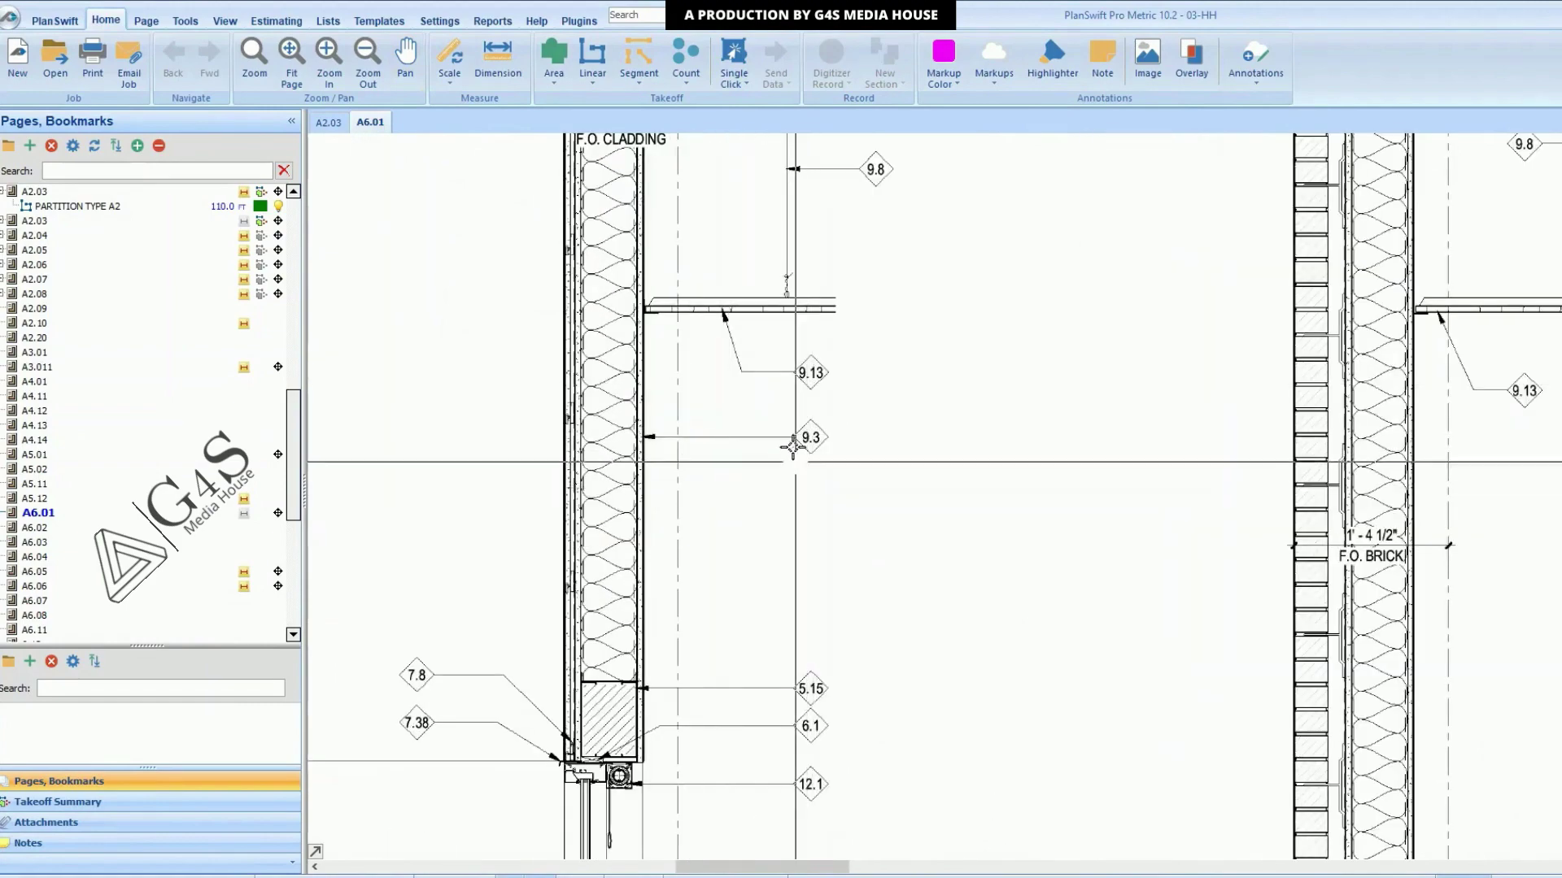
{"action": "scroll", "coordinate": [842, 569], "scroll_direction": "down", "scroll_amount": 5}
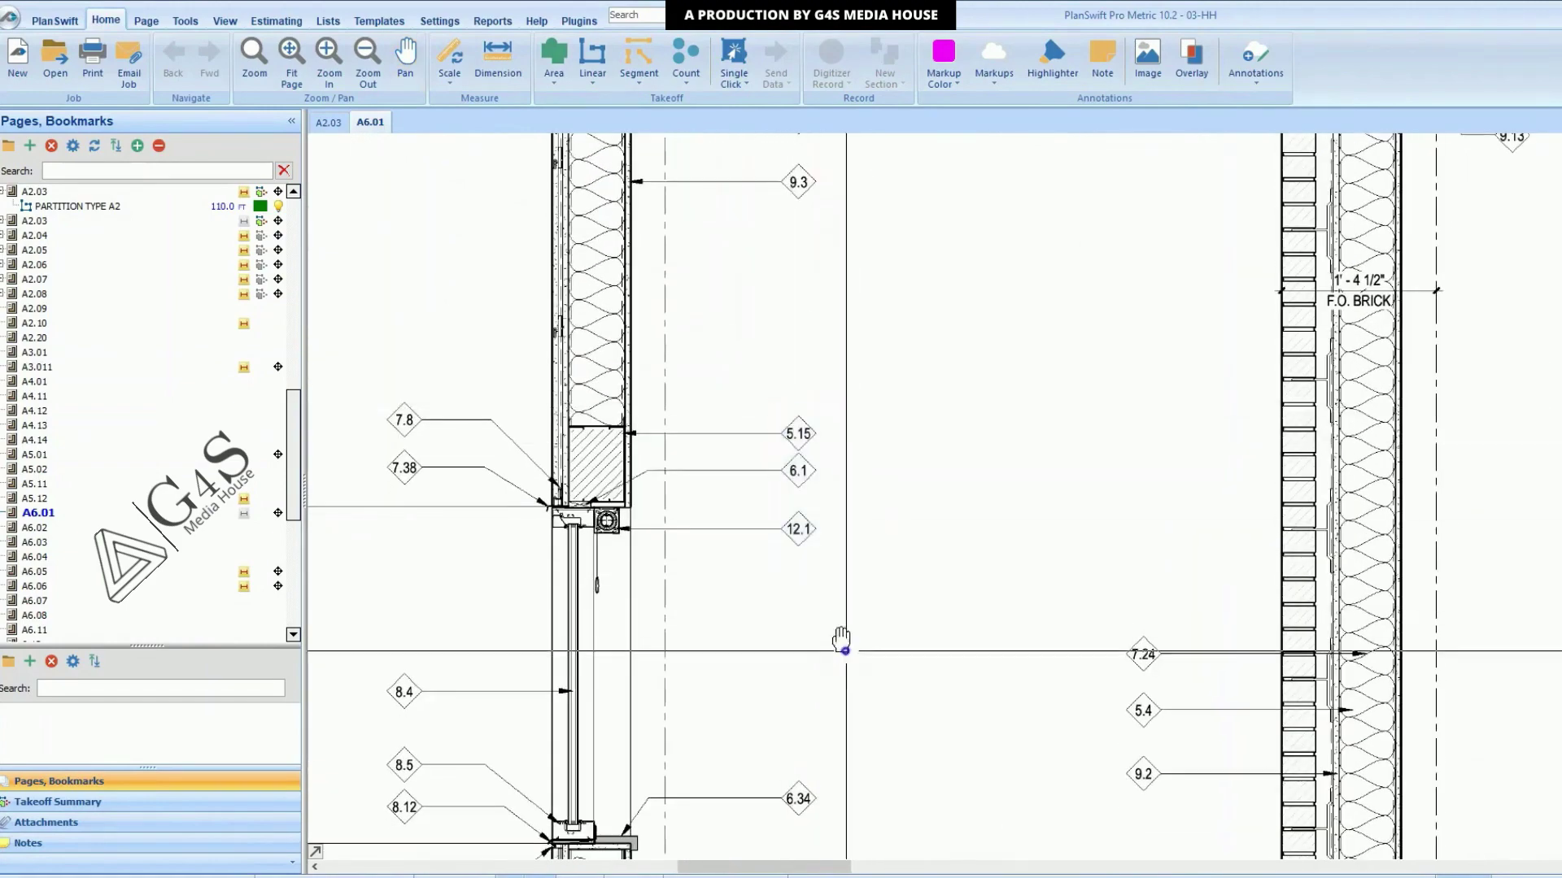
{"action": "scroll", "coordinate": [842, 641], "scroll_direction": "down", "scroll_amount": 4}
{"action": "scroll", "coordinate": [687, 534], "scroll_direction": "down", "scroll_amount": 2}
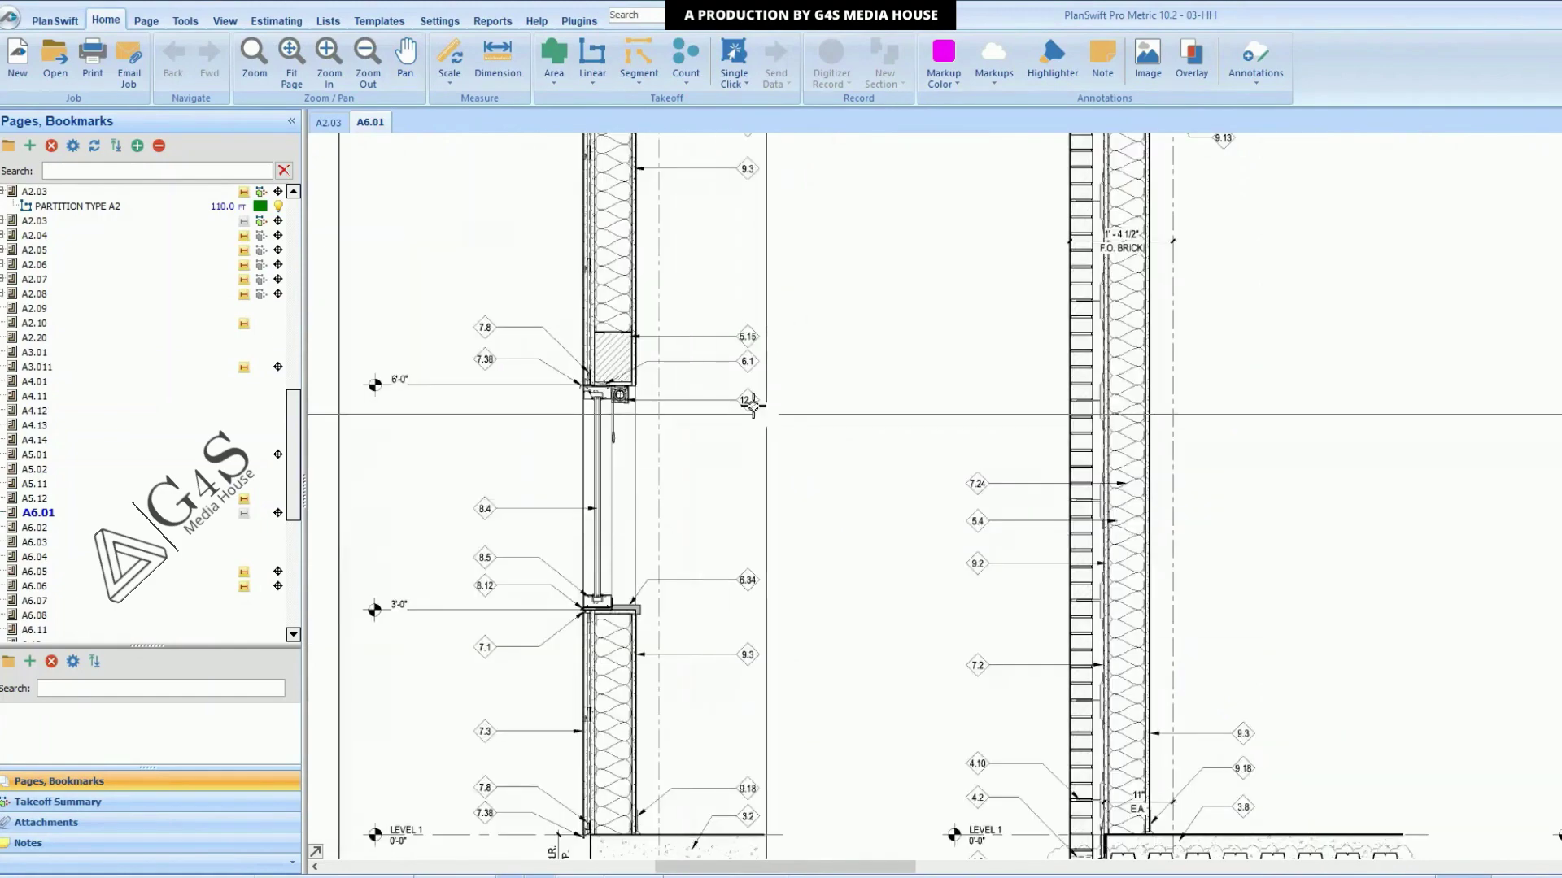
{"action": "scroll", "coordinate": [733, 570], "scroll_direction": "down", "scroll_amount": 5}
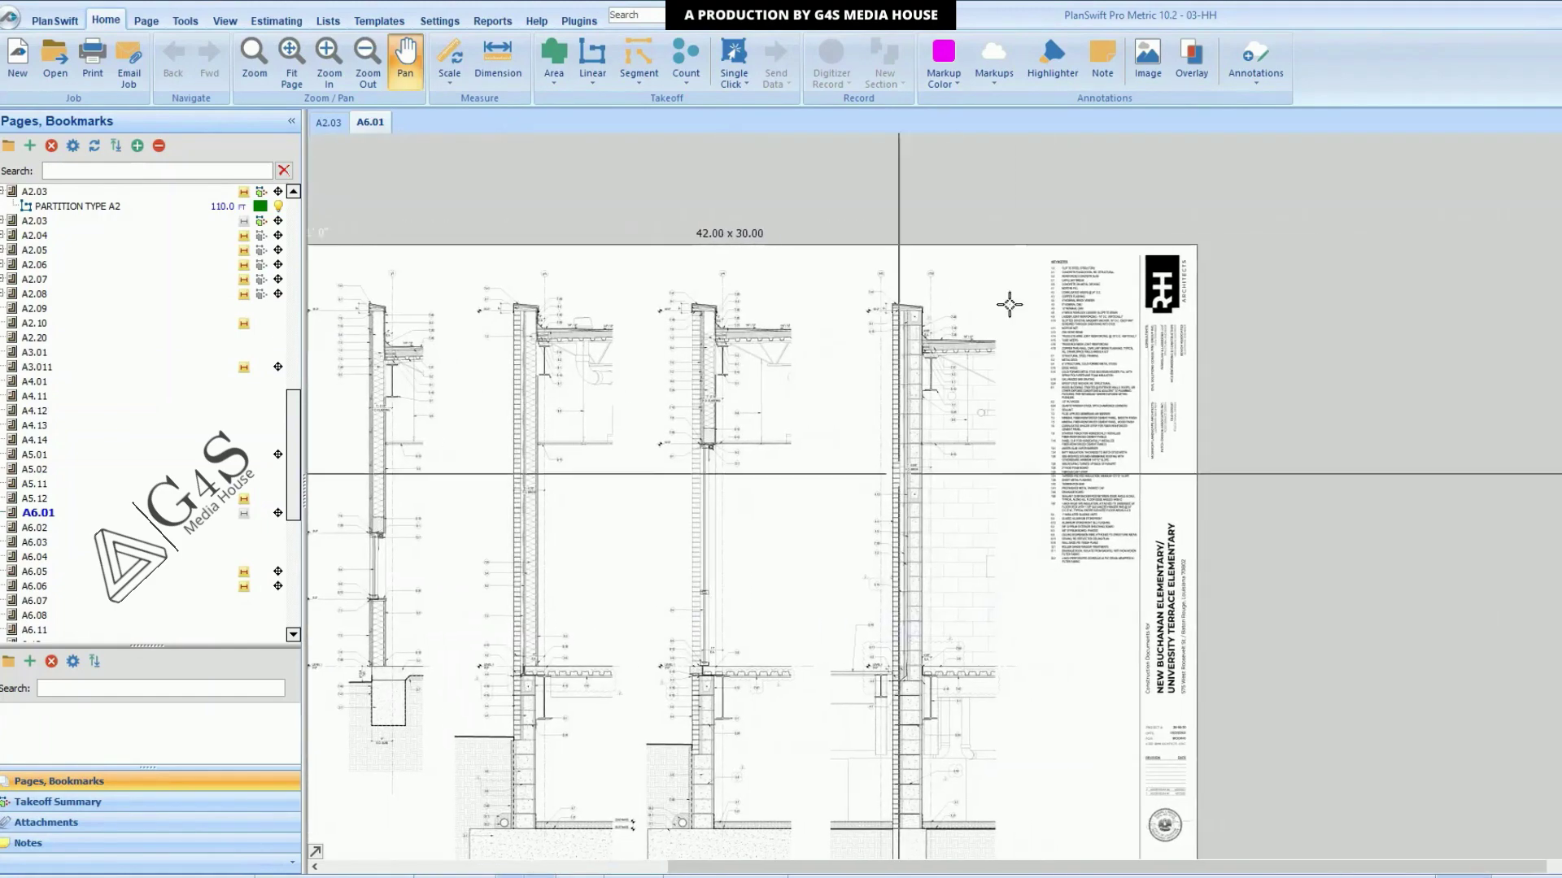
{"action": "scroll", "coordinate": [1009, 305], "scroll_direction": "up", "scroll_amount": 5}
{"action": "left_click_drag", "start_coordinate": [667, 164], "coordinate": [977, 247]}
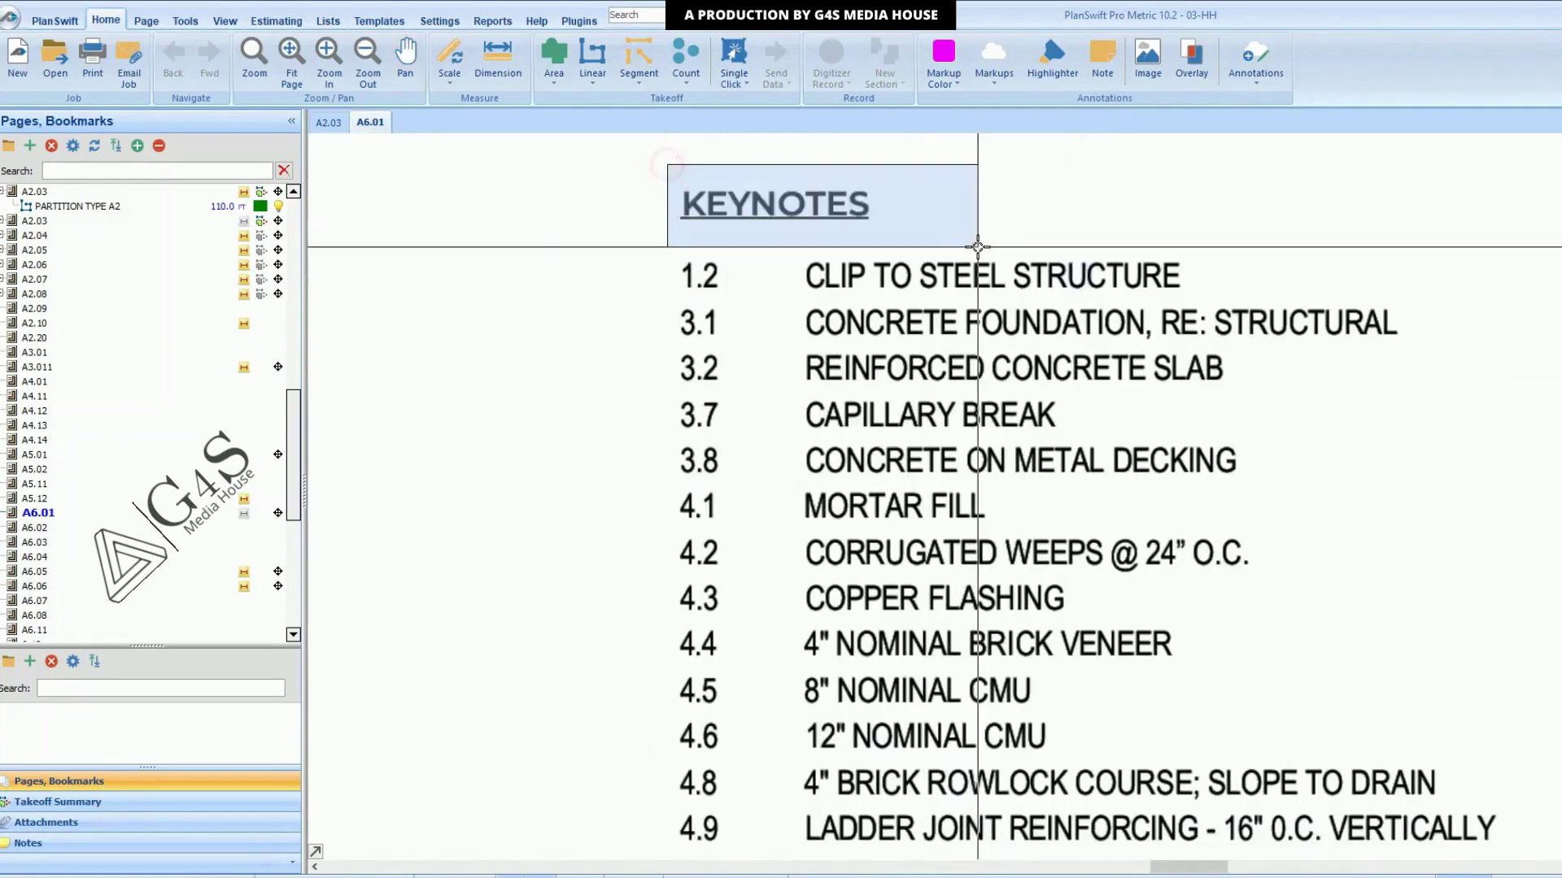
{"action": "scroll", "coordinate": [978, 247], "scroll_direction": "down", "scroll_amount": 4}
{"action": "scroll", "coordinate": [759, 478], "scroll_direction": "up", "scroll_amount": 4}
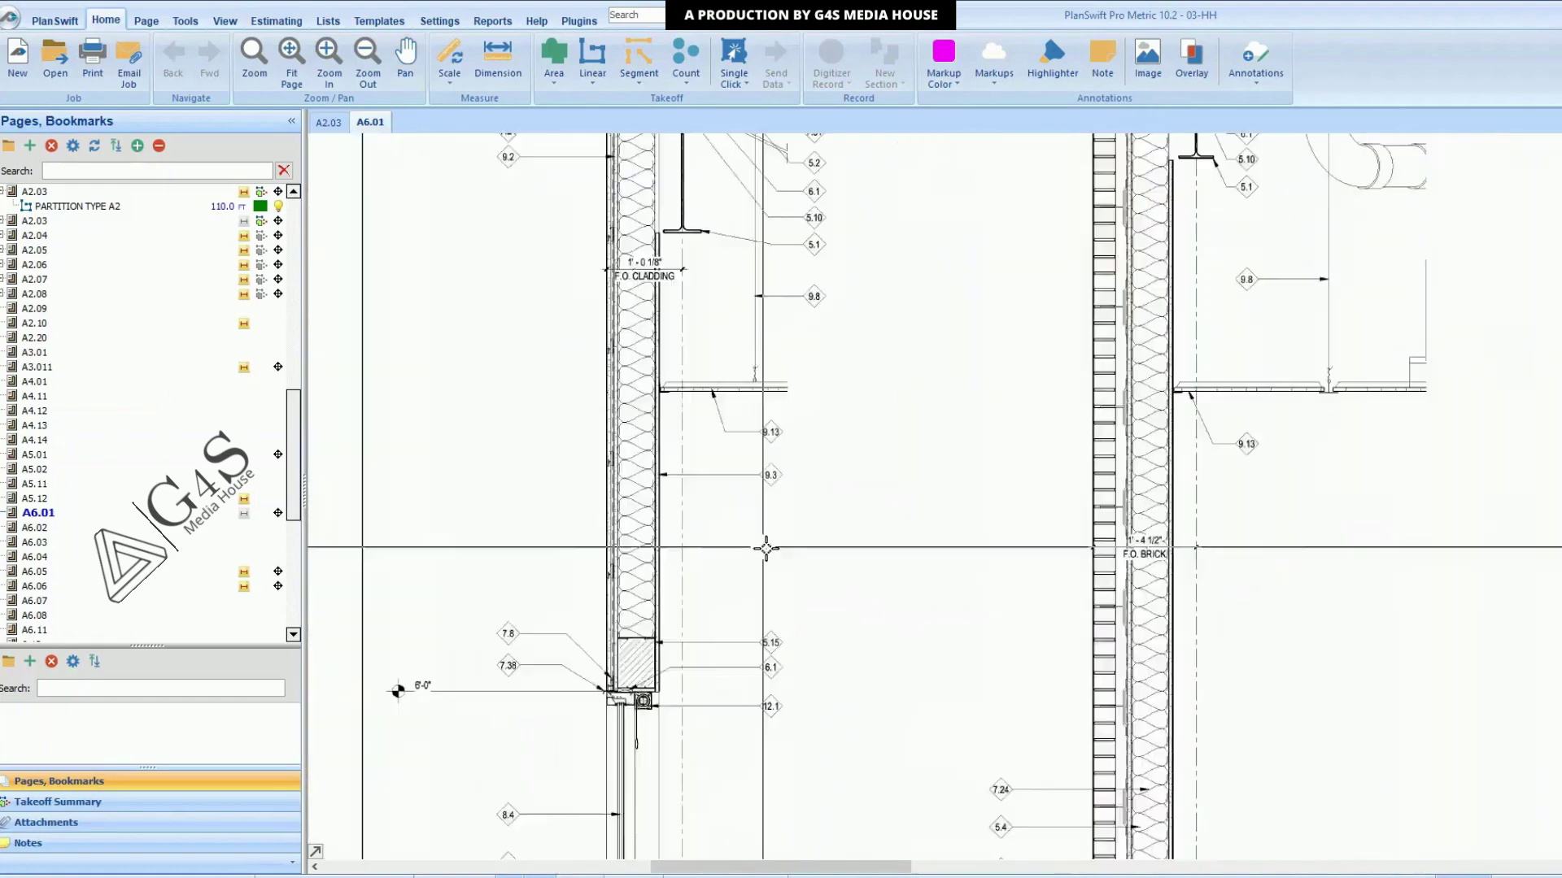
{"action": "scroll", "coordinate": [766, 549], "scroll_direction": "up", "scroll_amount": 2}
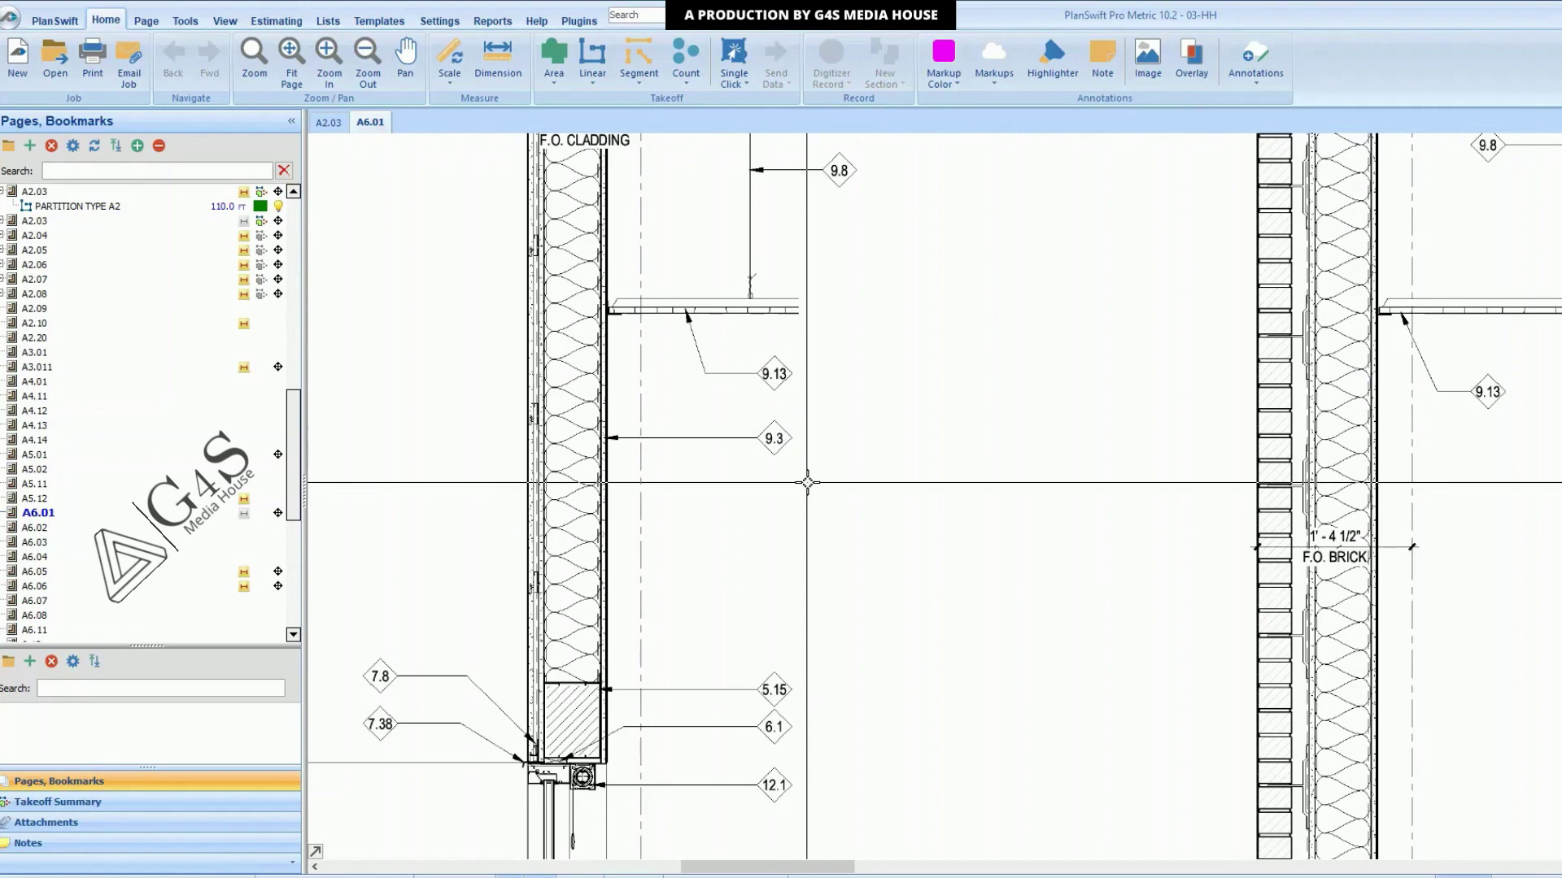
{"action": "left_click_drag", "start_coordinate": [803, 507], "coordinate": [704, 290]}
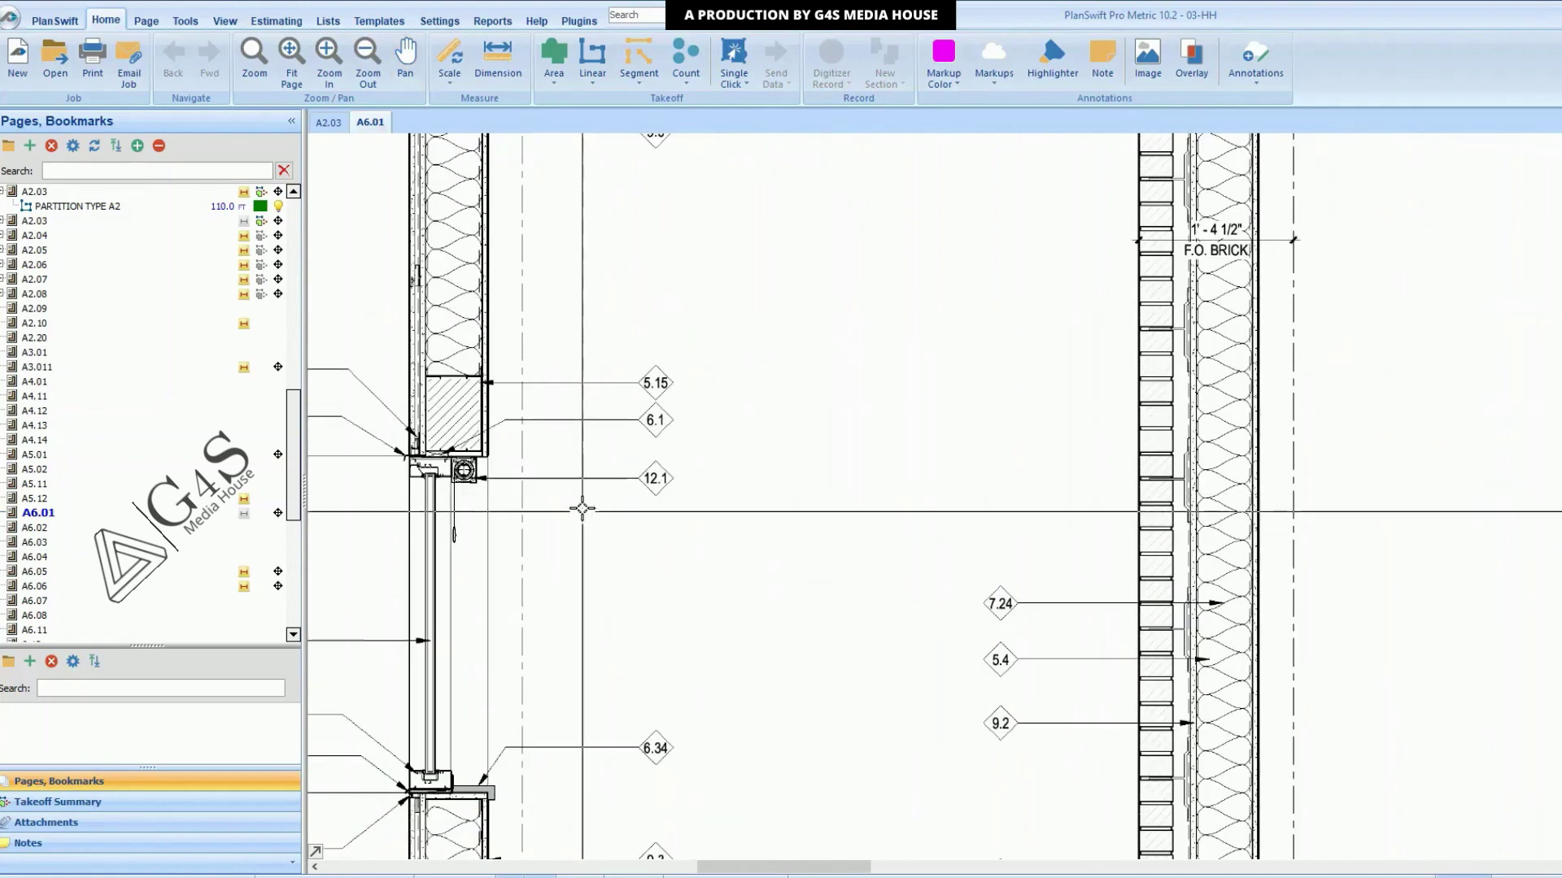
{"action": "scroll", "coordinate": [632, 480], "scroll_direction": "down", "scroll_amount": 3}
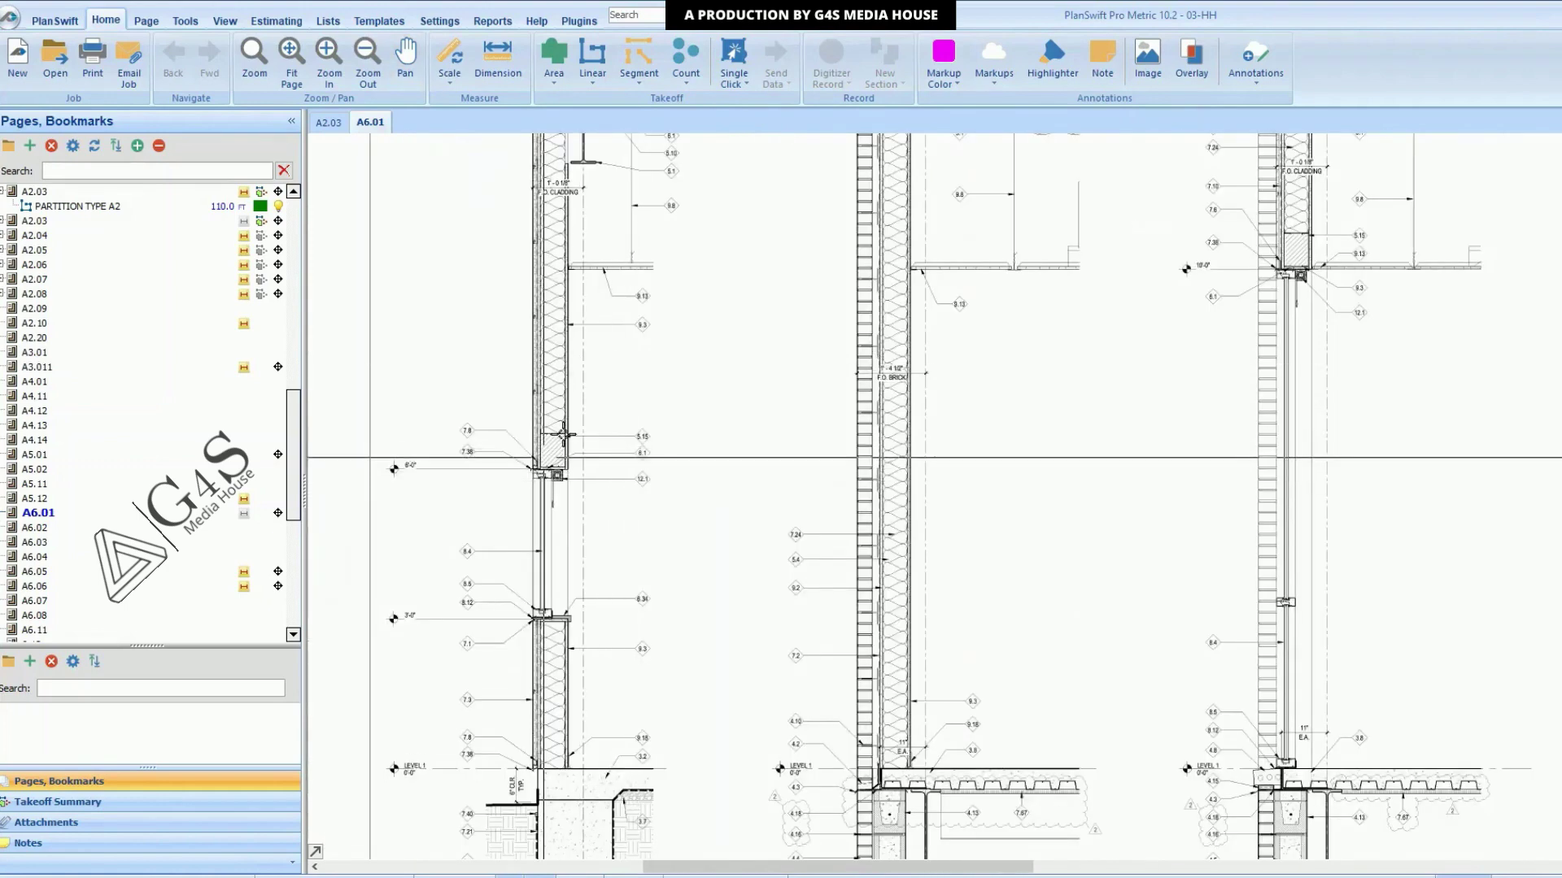
{"action": "mouse_move", "coordinate": [433, 261]}
{"action": "left_mouse_down"}
{"action": "mouse_move", "coordinate": [674, 707]}
{"action": "mouse_move", "coordinate": [679, 695]}
{"action": "left_mouse_up"}
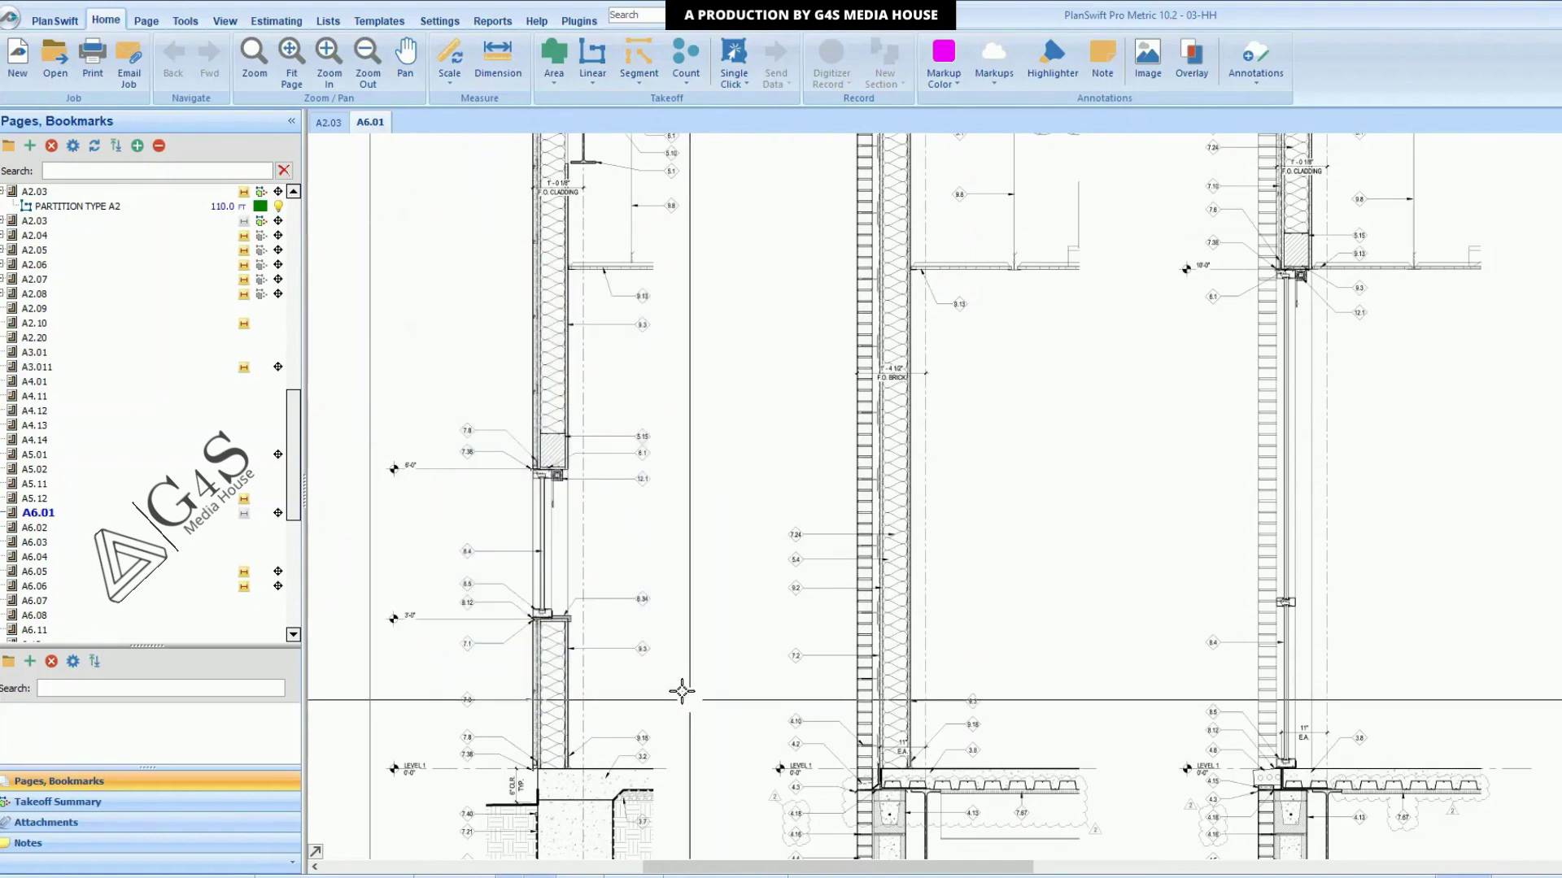
{"action": "scroll", "coordinate": [547, 403], "scroll_direction": "up", "scroll_amount": 4}
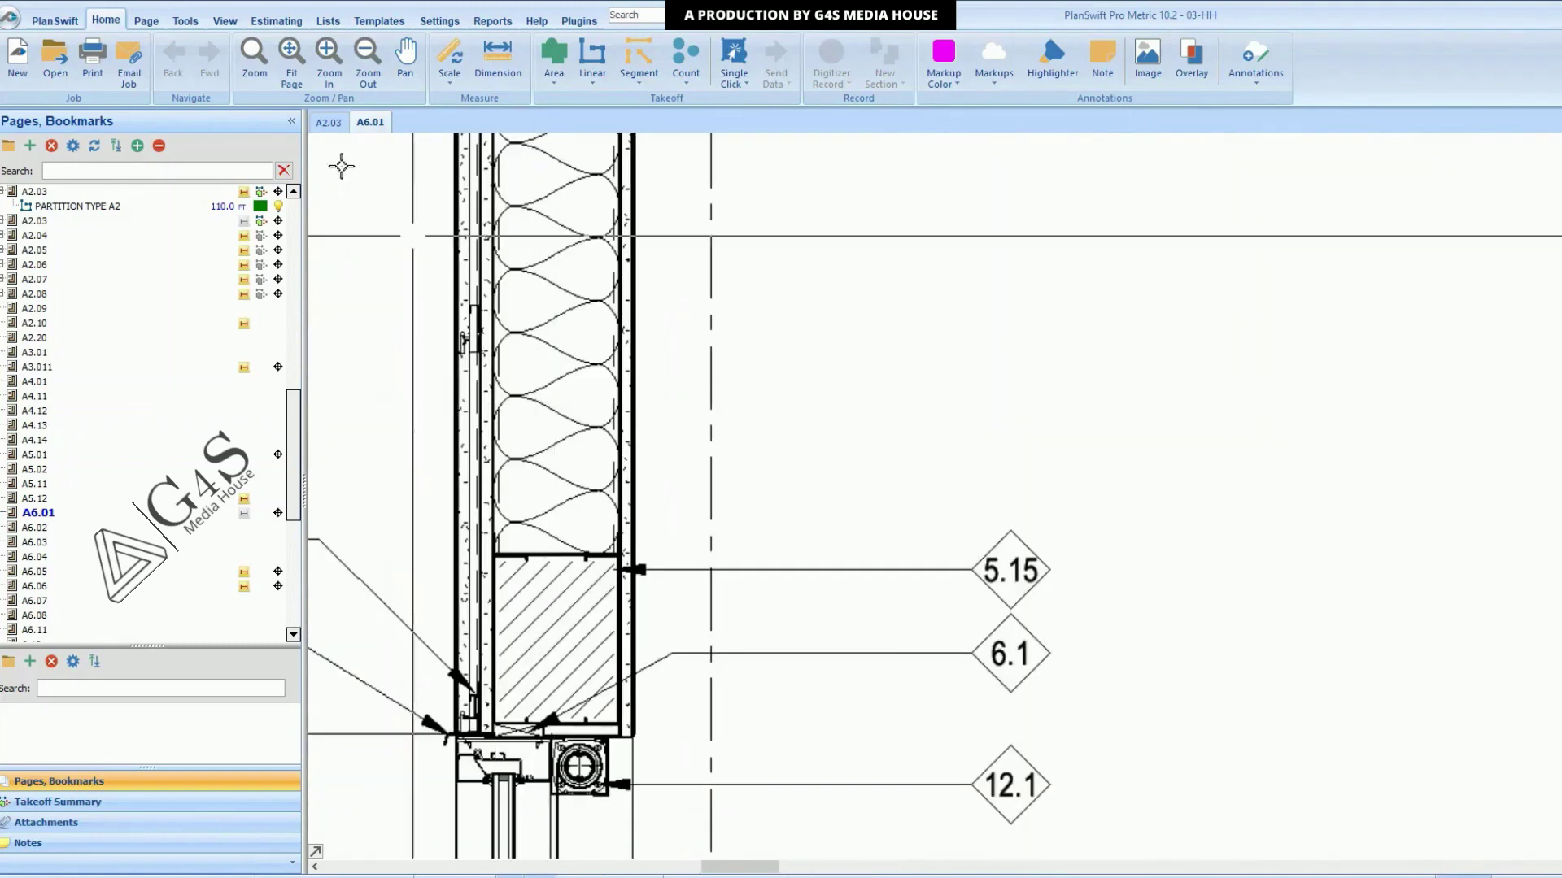
Step: On sheet A2.03, create a linear takeoff named EXTERIOR WALL ASSEMBLY (1/A6.01)
{"action": "left_click", "coordinate": [329, 122]}
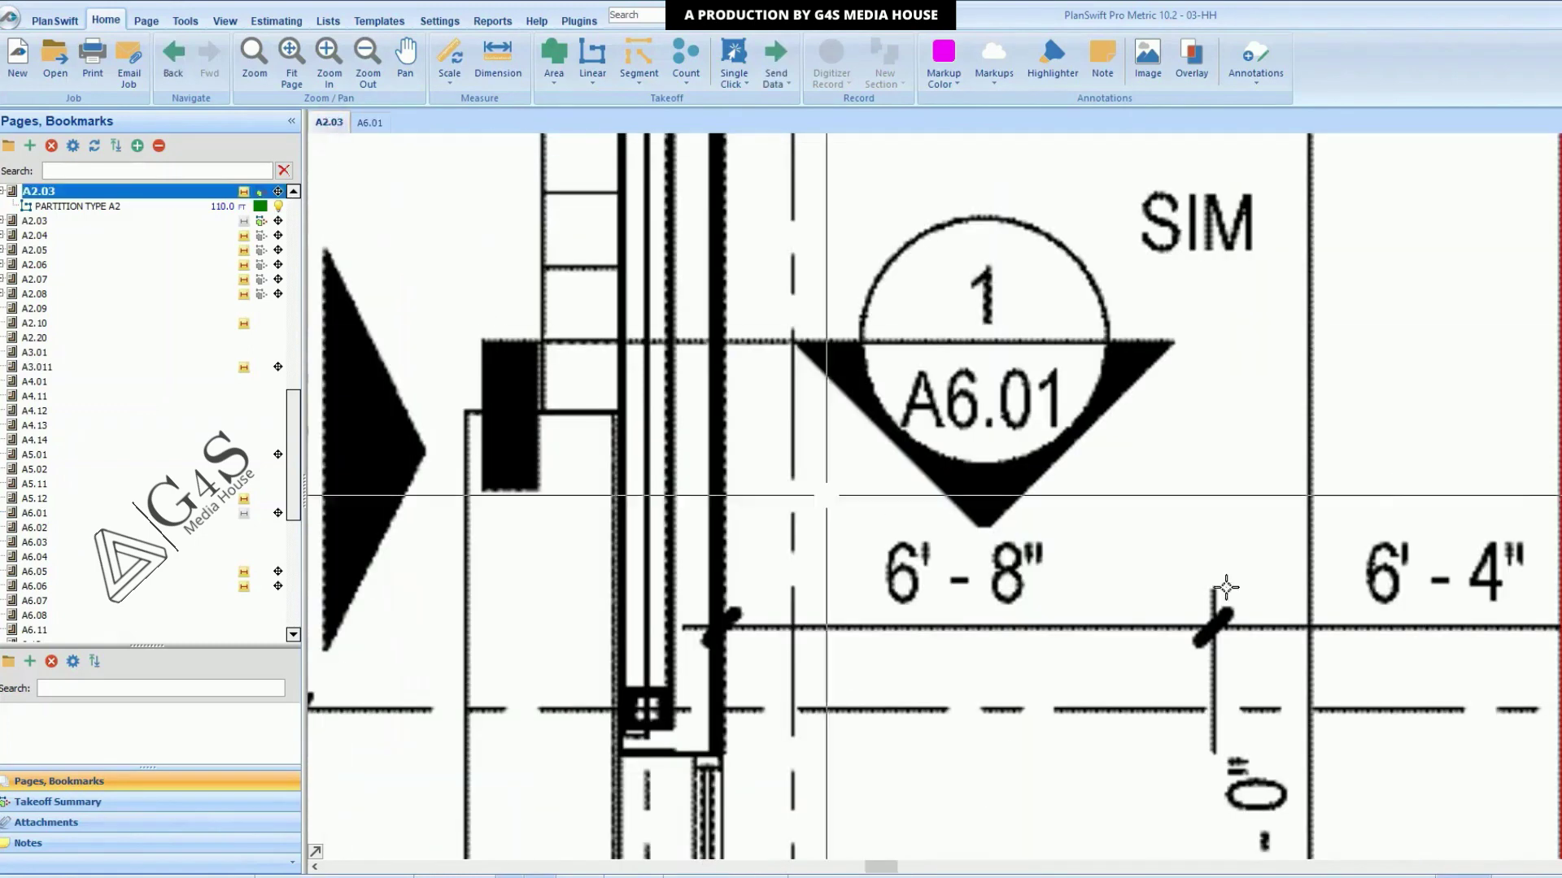
{"action": "scroll", "coordinate": [619, 424], "scroll_direction": "down", "scroll_amount": 5}
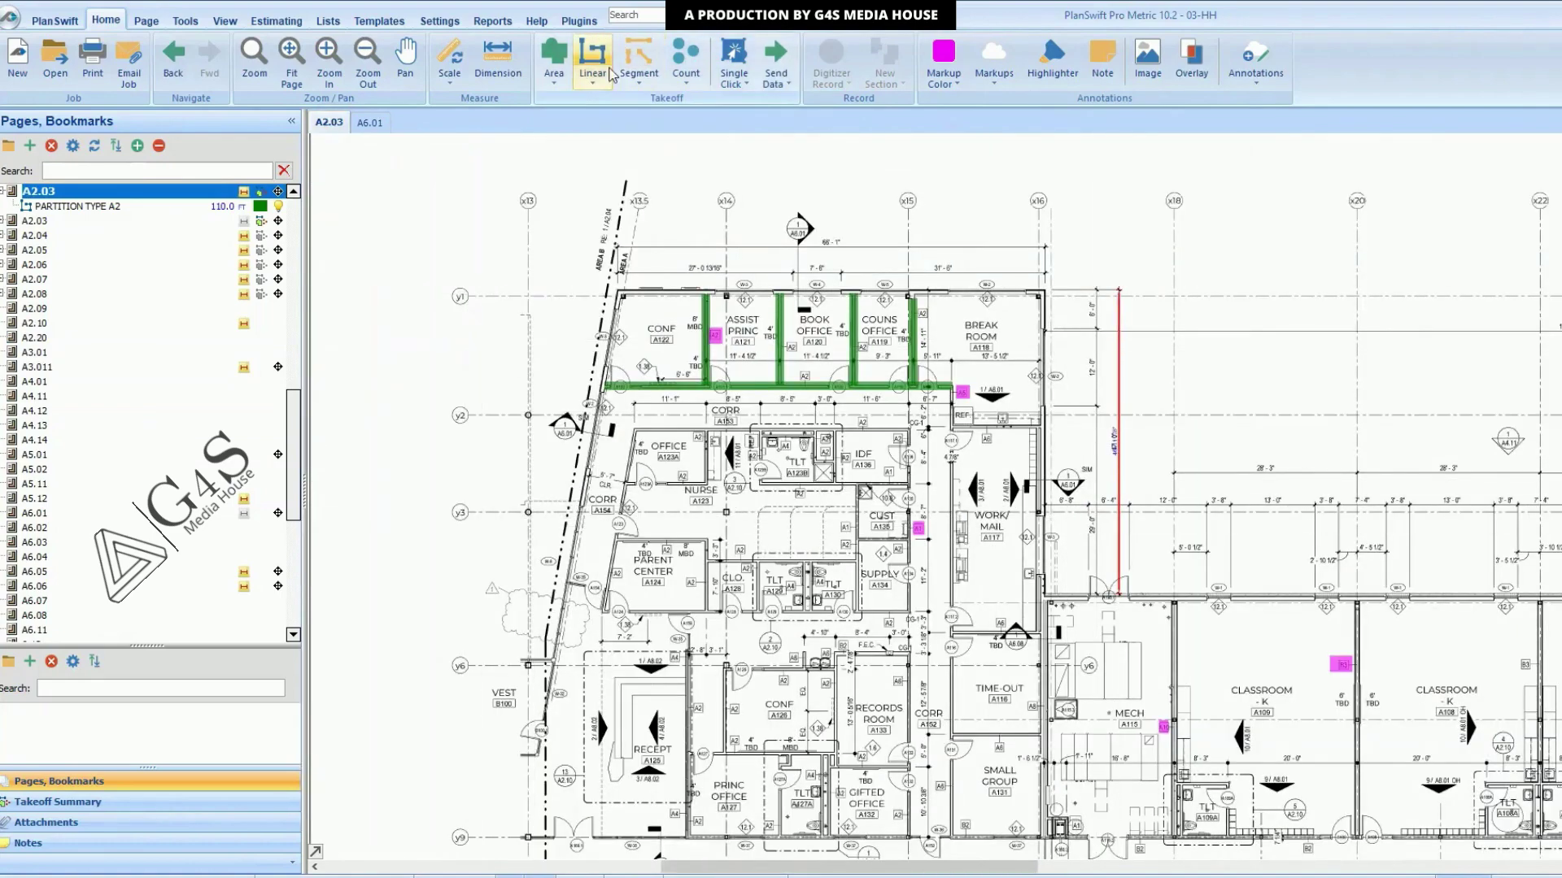
{"action": "left_click", "coordinate": [591, 61]}
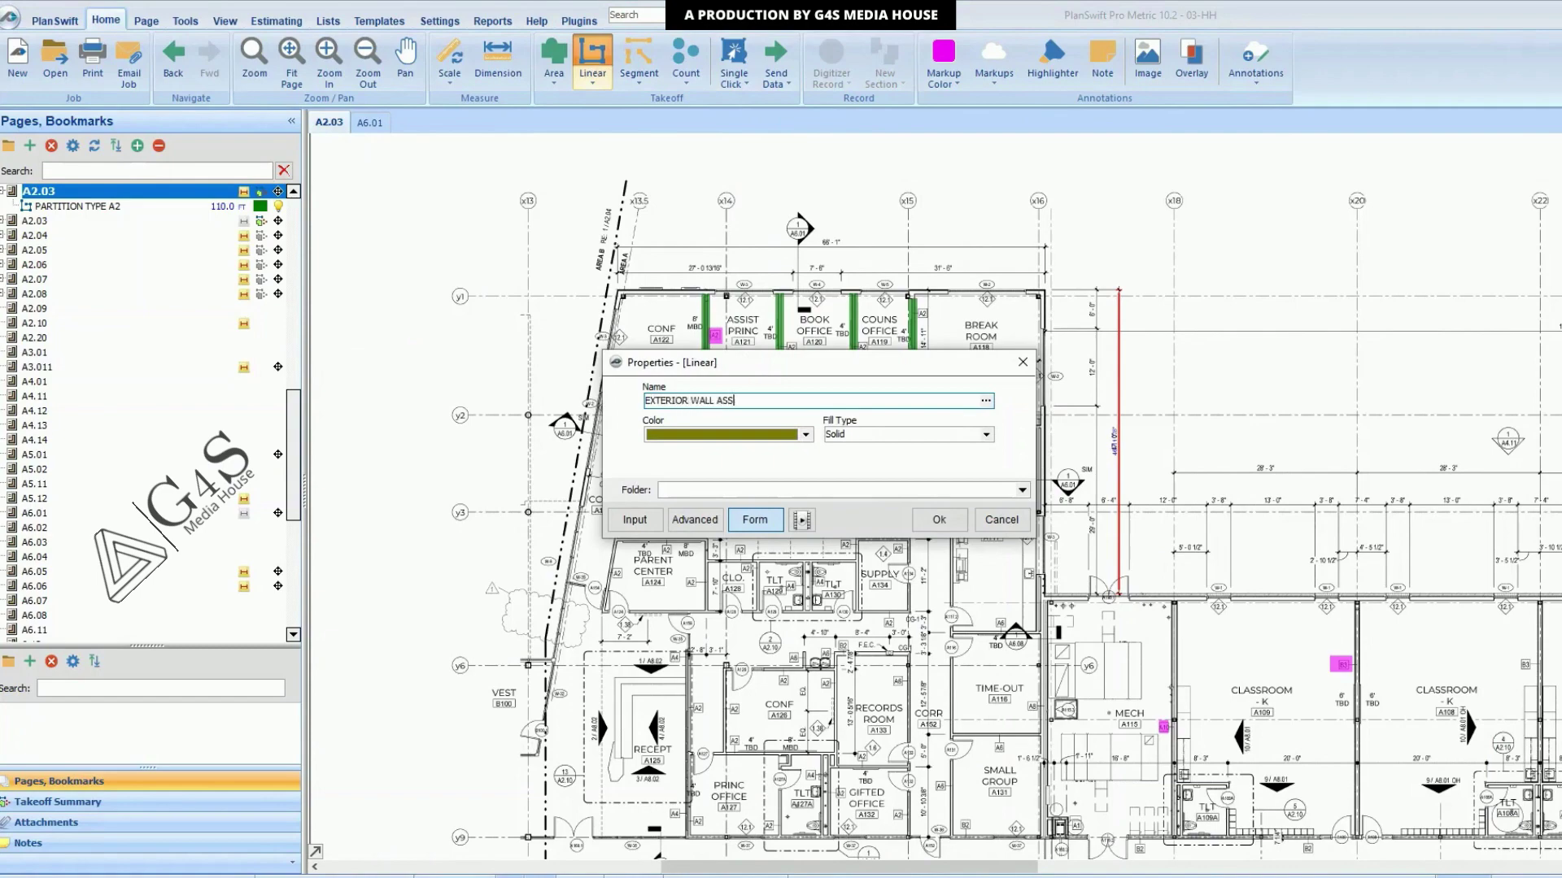
{"action": "type", "text": "EXTERIOR WALL ASSEMB"}
{"action": "type", "text": "LY (1/A6.01)"}
{"action": "key", "text": "Return"}
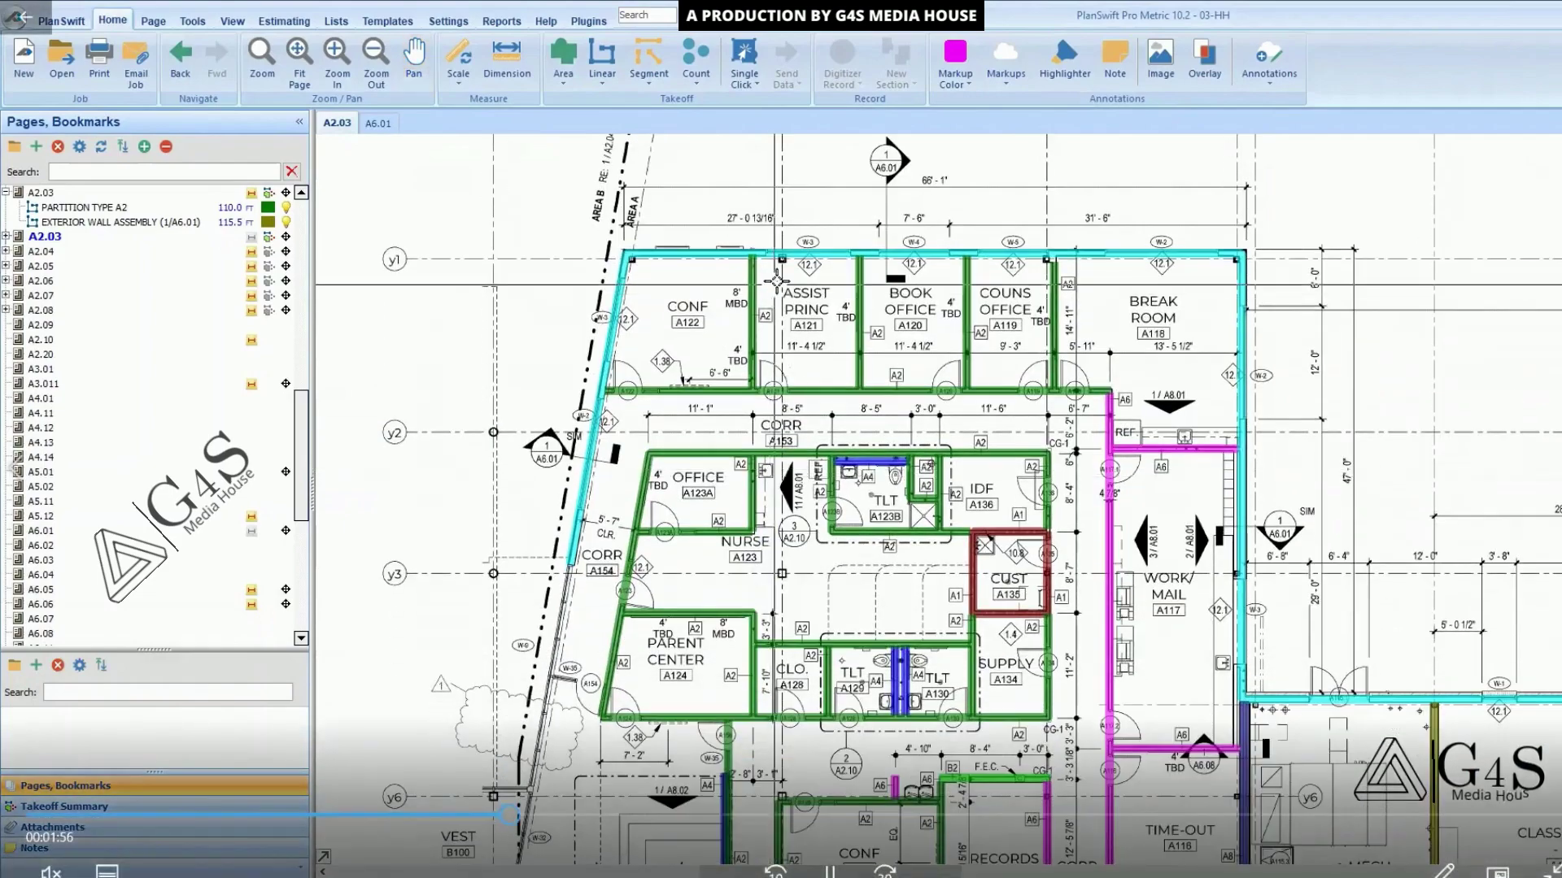
Step: Expand the second A2.03 page's takeoffs and select Partition Type A4
{"action": "scroll", "coordinate": [777, 281], "scroll_direction": "up", "scroll_amount": 5}
{"action": "scroll", "coordinate": [772, 513], "scroll_direction": "down", "scroll_amount": 4}
{"action": "left_click_drag", "start_coordinate": [741, 735], "coordinate": [763, 516]}
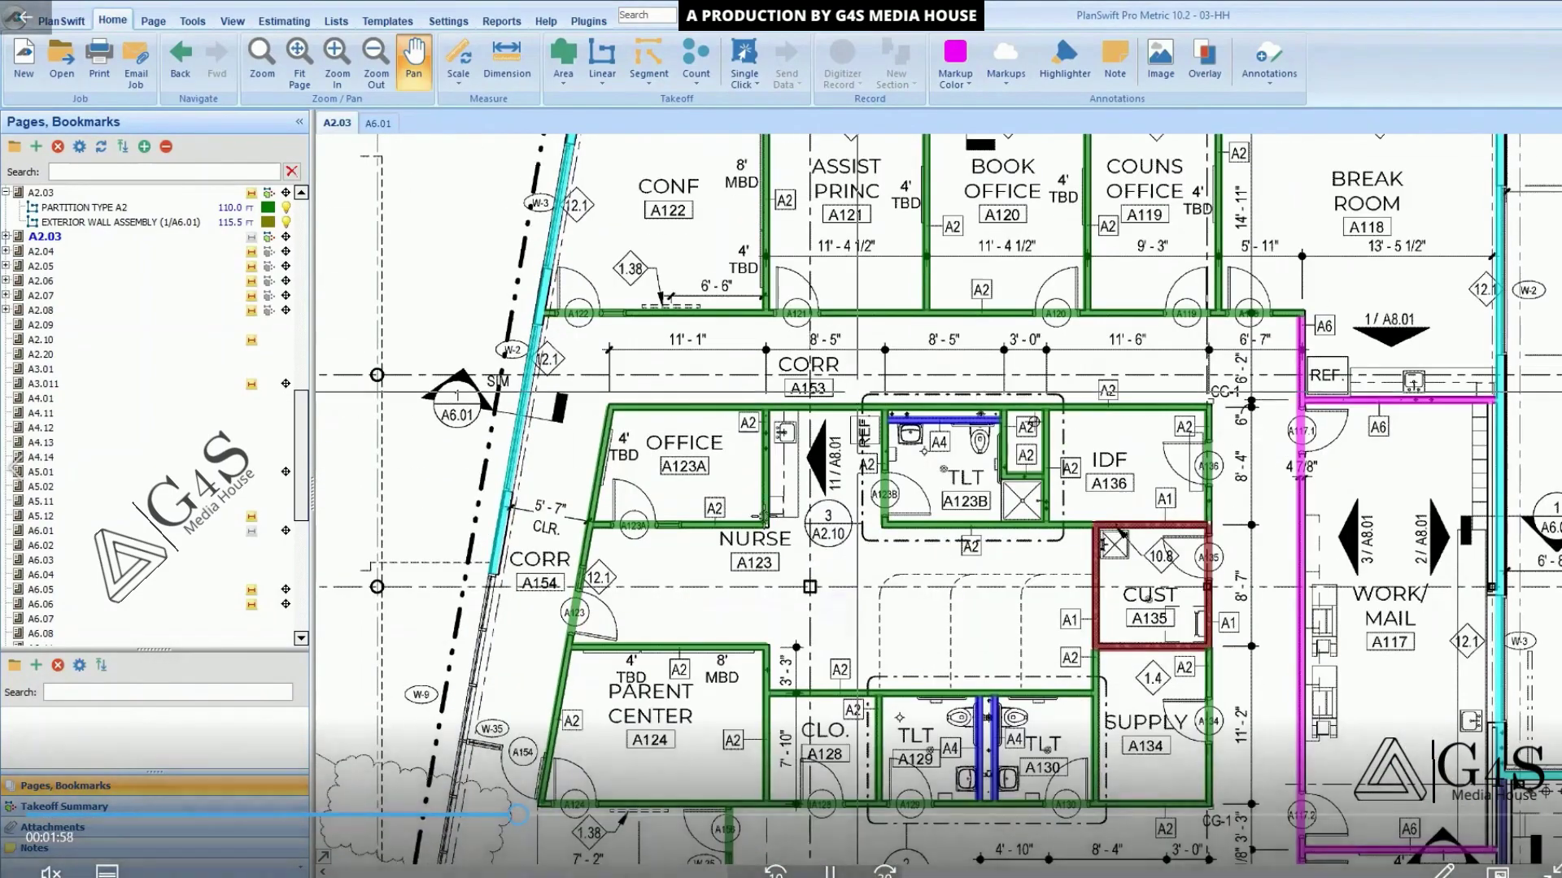
{"action": "left_click", "coordinate": [7, 237]}
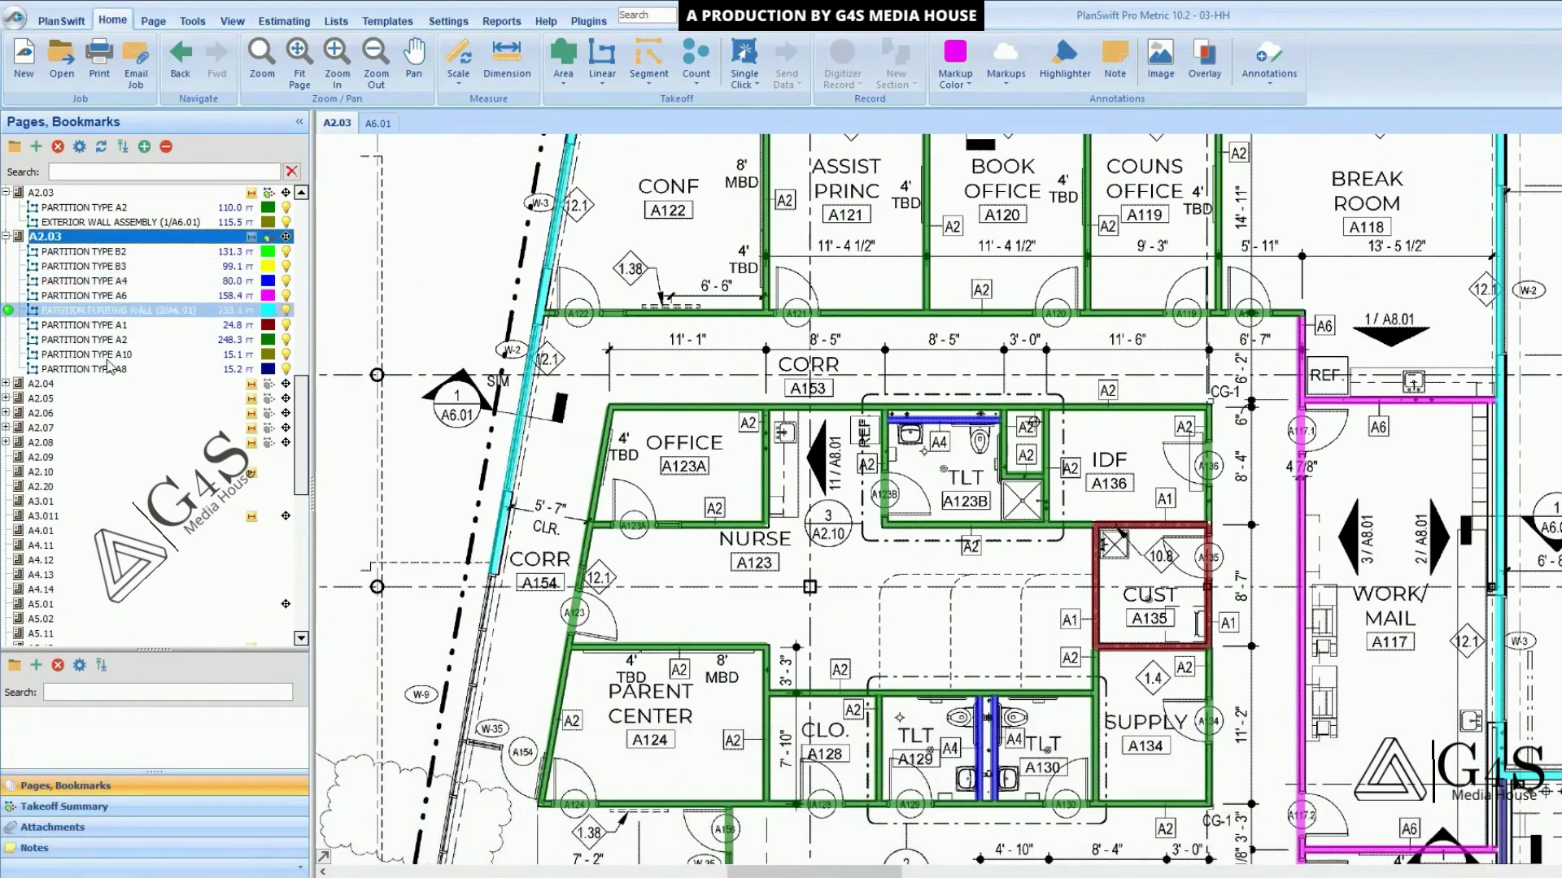
{"action": "left_click", "coordinate": [114, 277]}
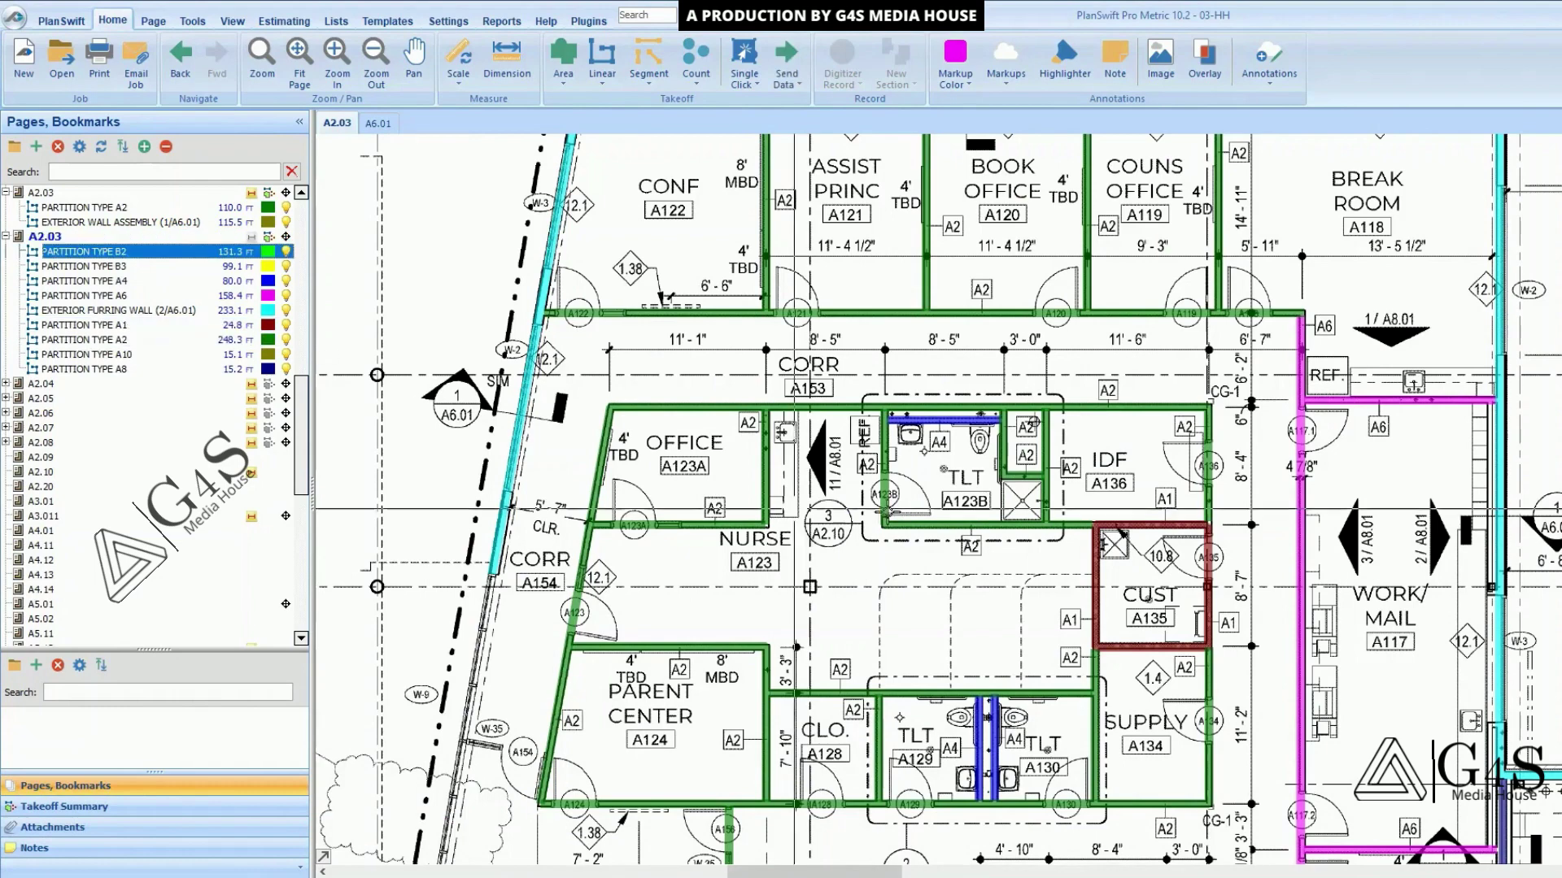
{"action": "scroll", "coordinate": [605, 636], "scroll_direction": "down", "scroll_amount": 5}
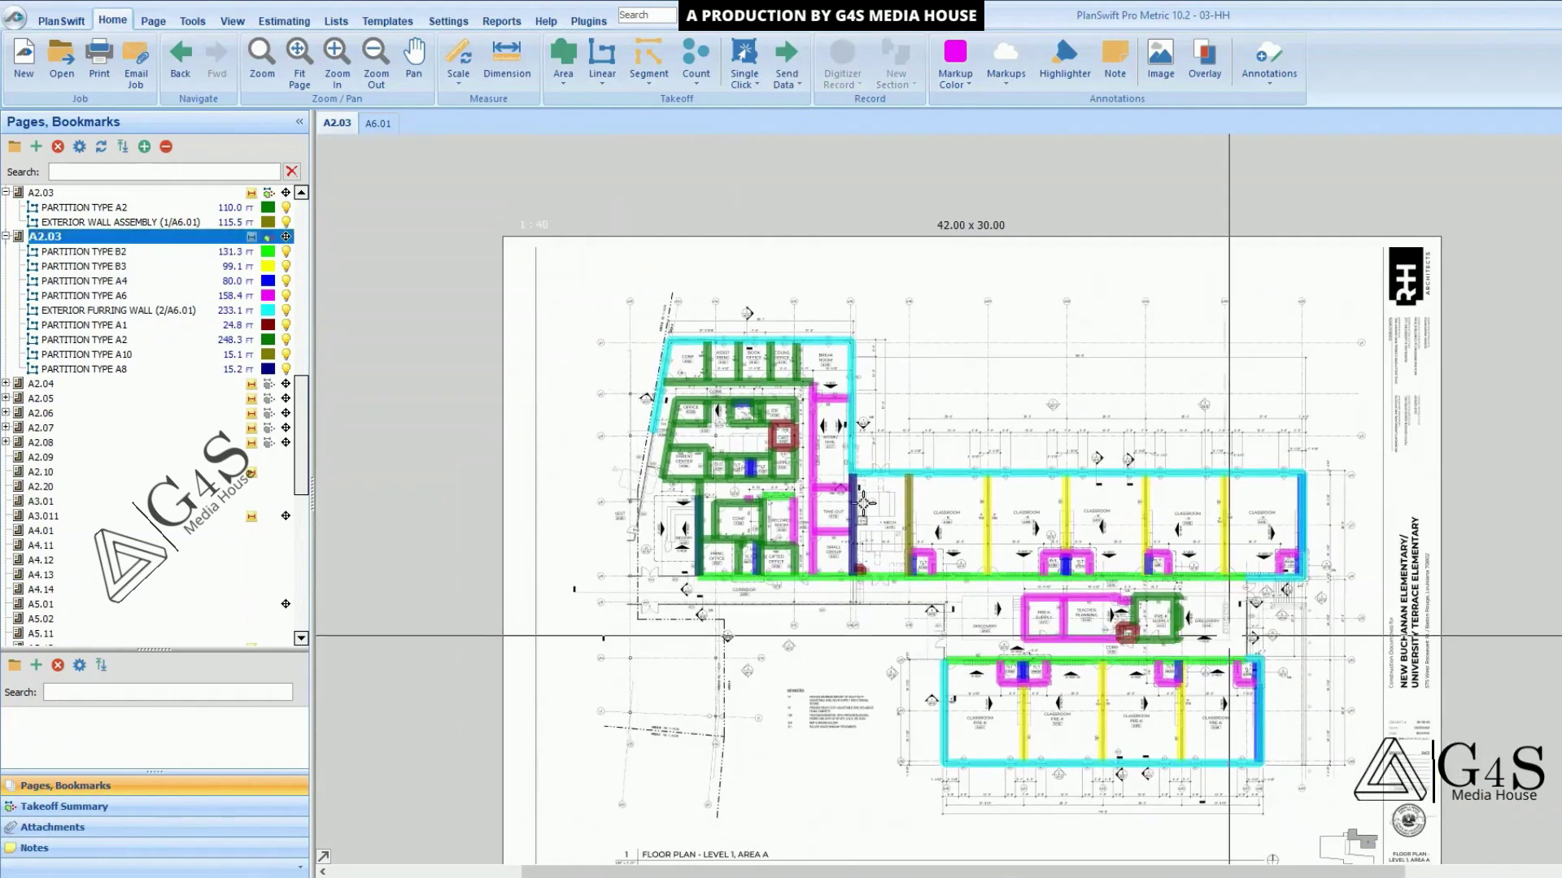
Step: Highlight Partition Types B2, B3, Exterior Furring Wall (2/A6.01), A1 and A2 on the plan
{"action": "left_click", "coordinate": [74, 253]}
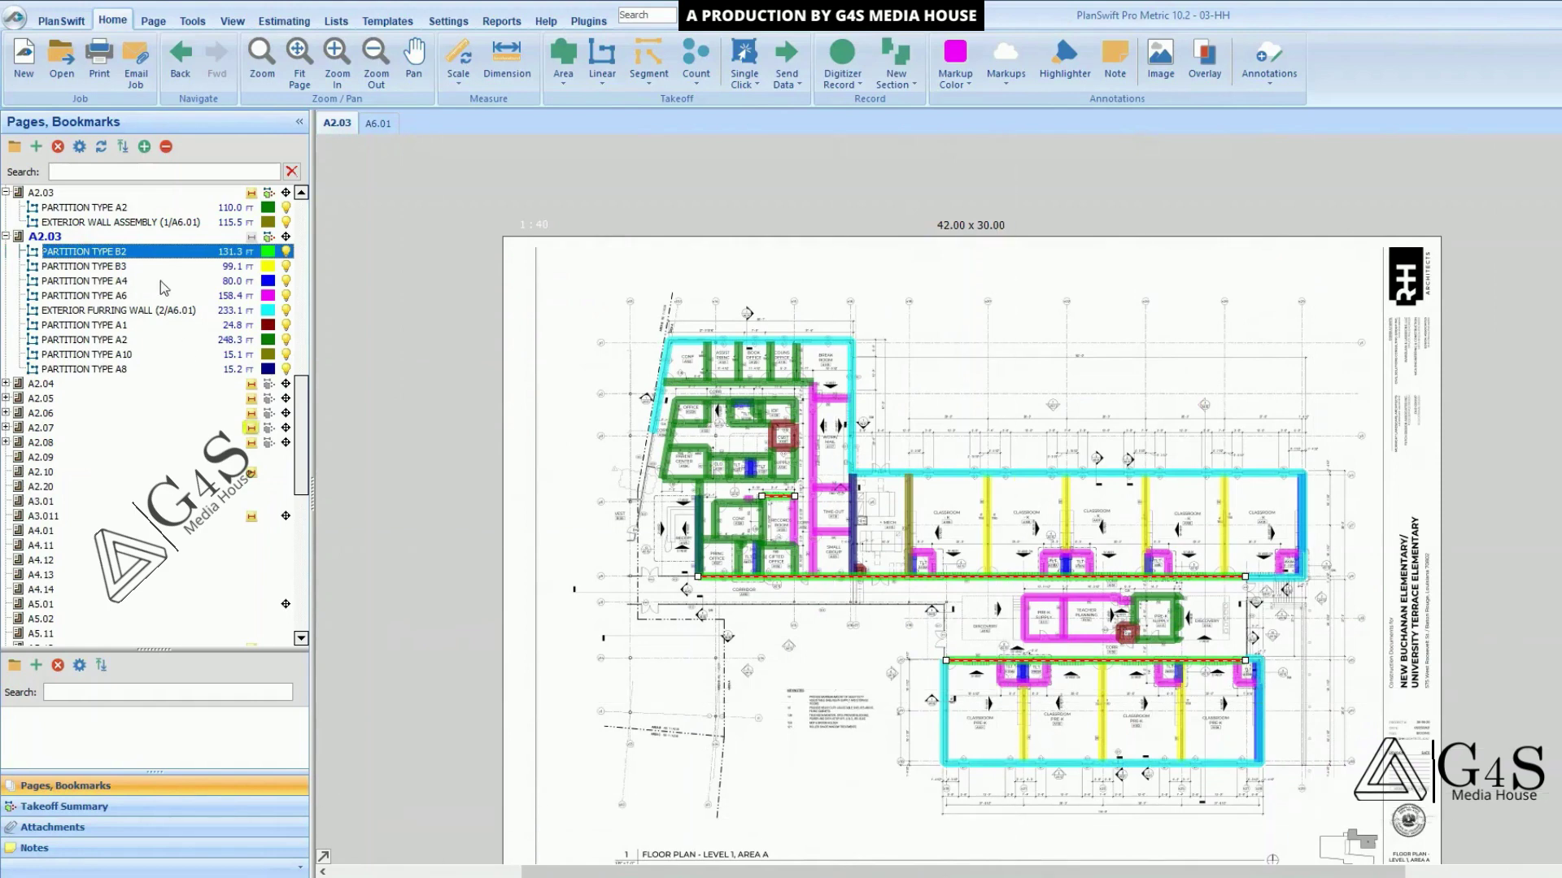
{"action": "left_click", "coordinate": [136, 268]}
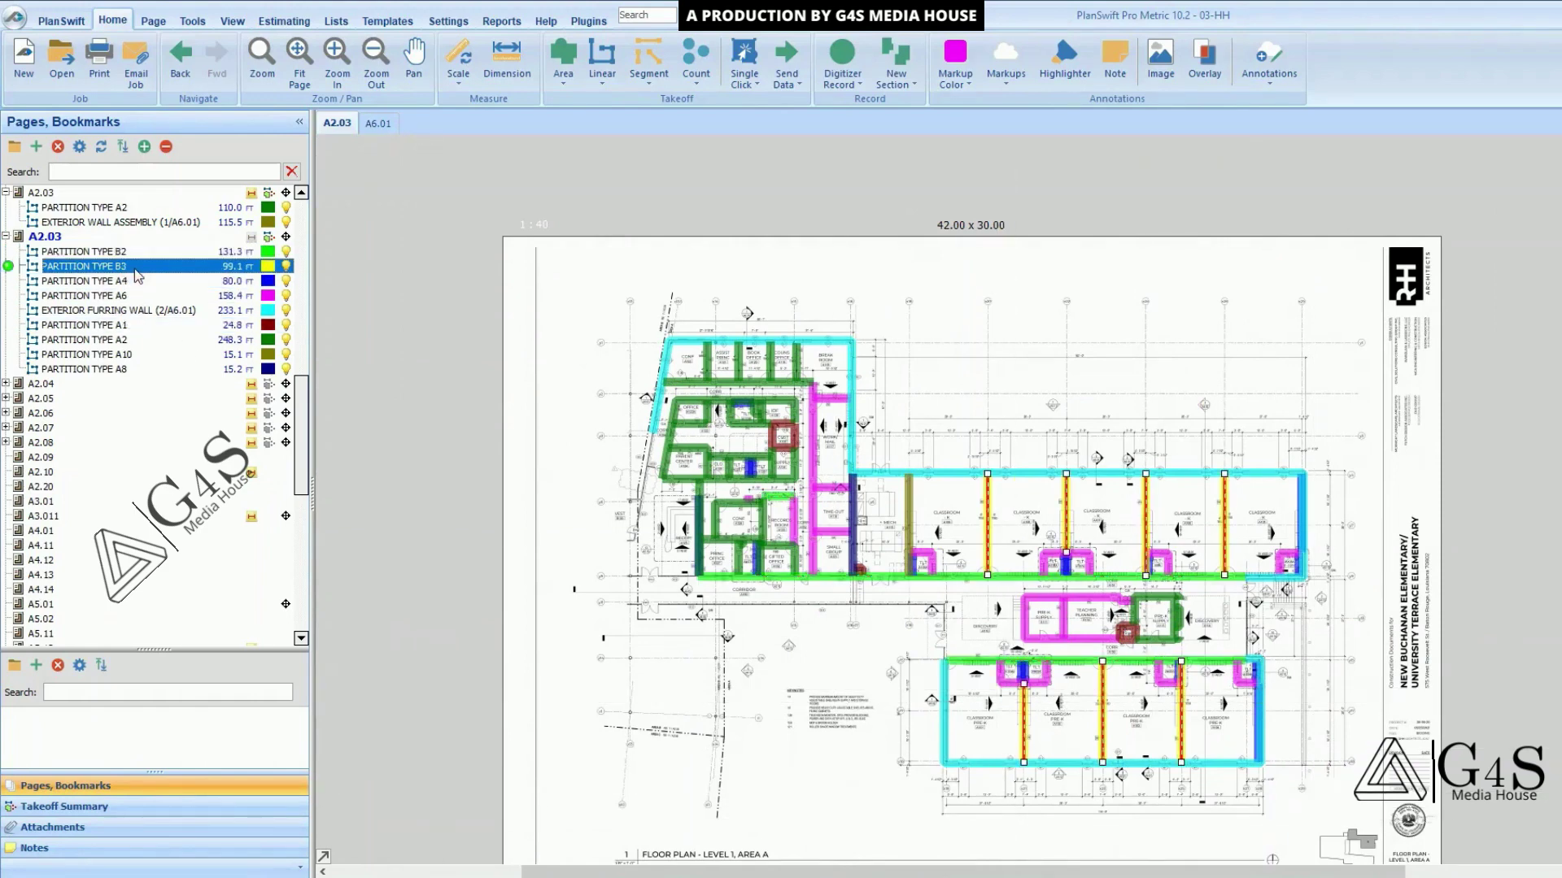
{"action": "left_click", "coordinate": [581, 556]}
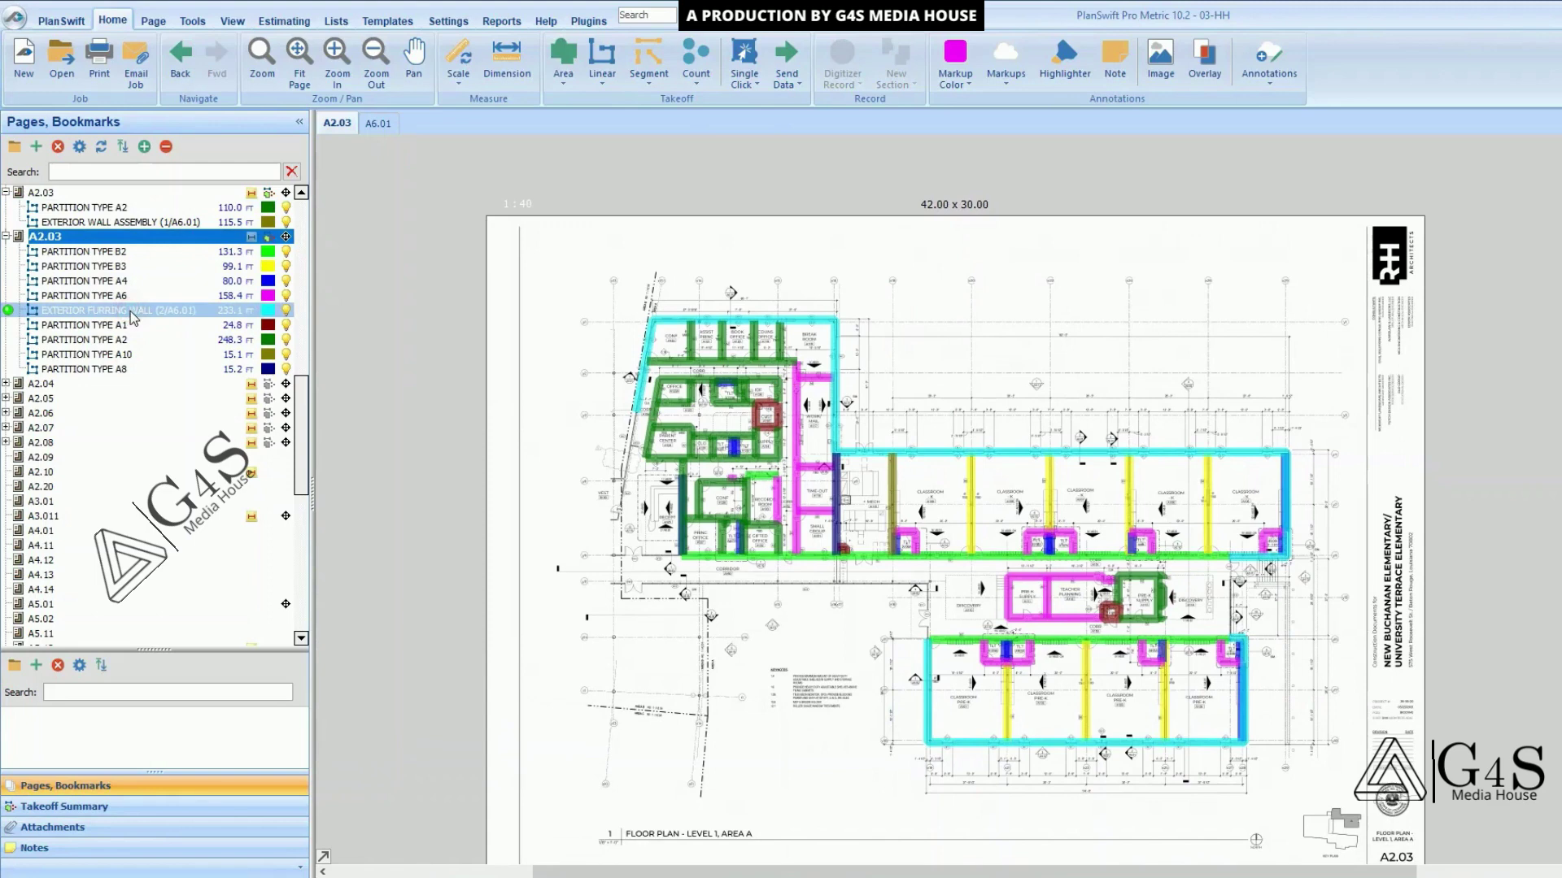
{"action": "left_click", "coordinate": [133, 312]}
{"action": "left_click", "coordinate": [114, 325]}
{"action": "left_click", "coordinate": [115, 340]}
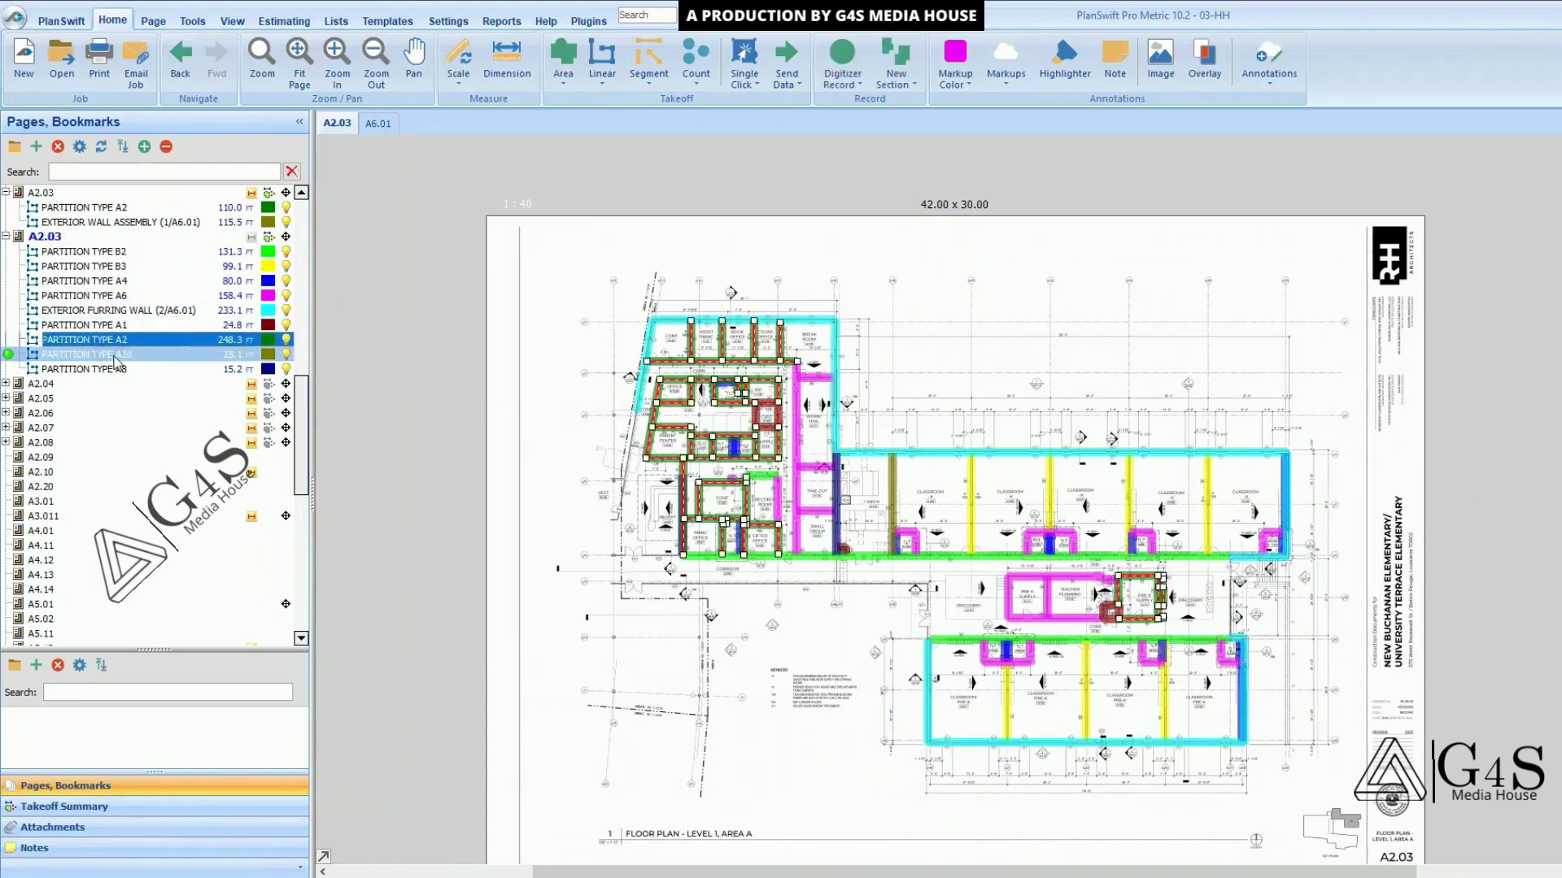
{"action": "left_click", "coordinate": [561, 610]}
{"action": "left_click_drag", "start_coordinate": [825, 682], "coordinate": [639, 503]}
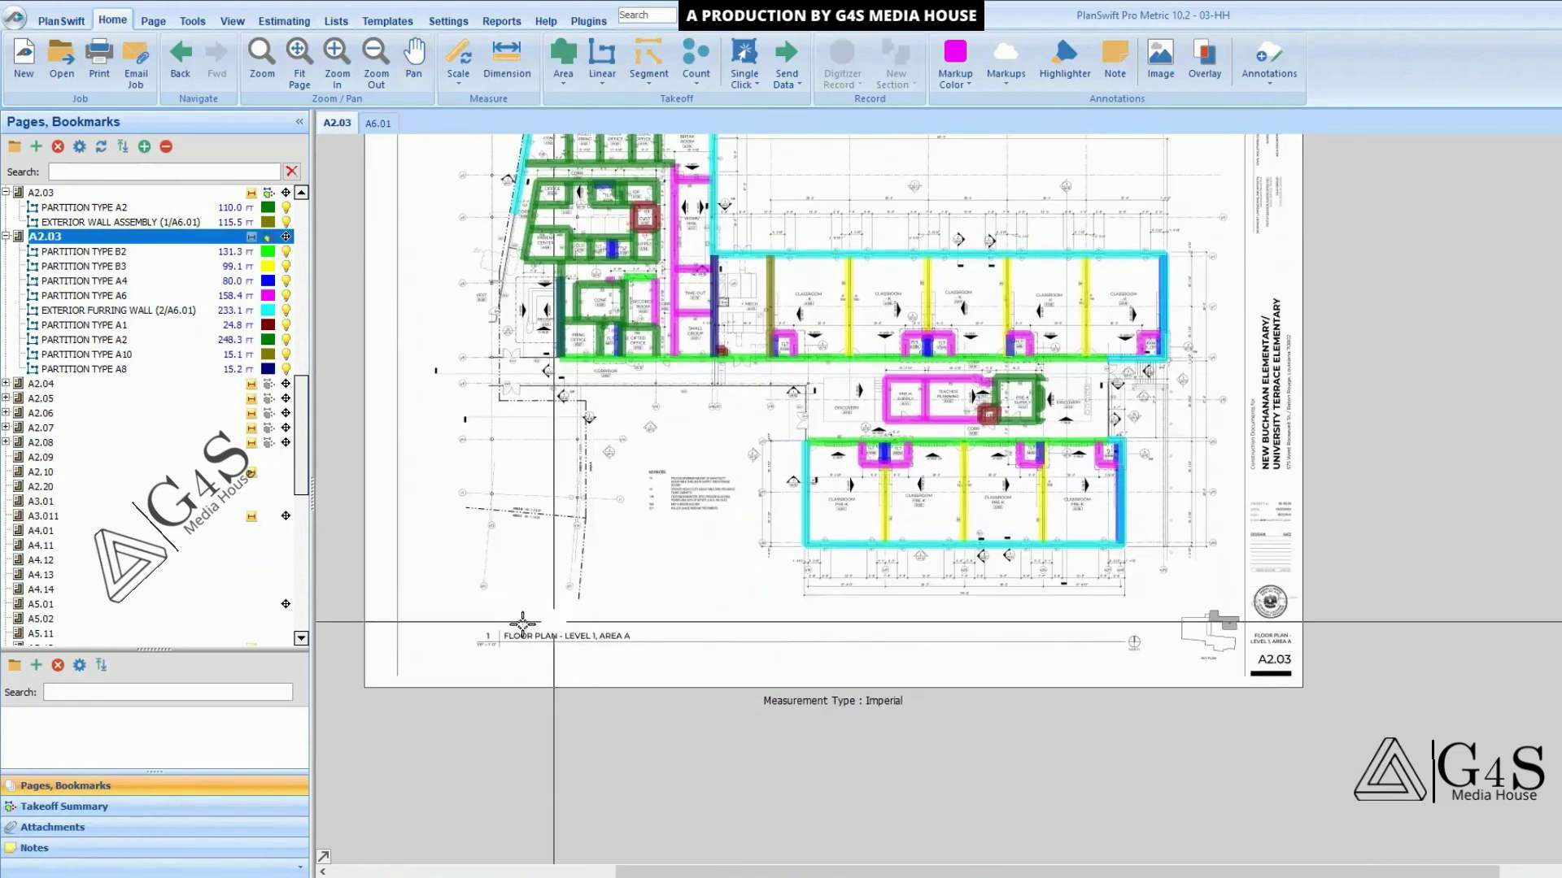
{"action": "scroll", "coordinate": [421, 624], "scroll_direction": "up", "scroll_amount": 5}
{"action": "left_click_drag", "start_coordinate": [370, 609], "coordinate": [878, 690]}
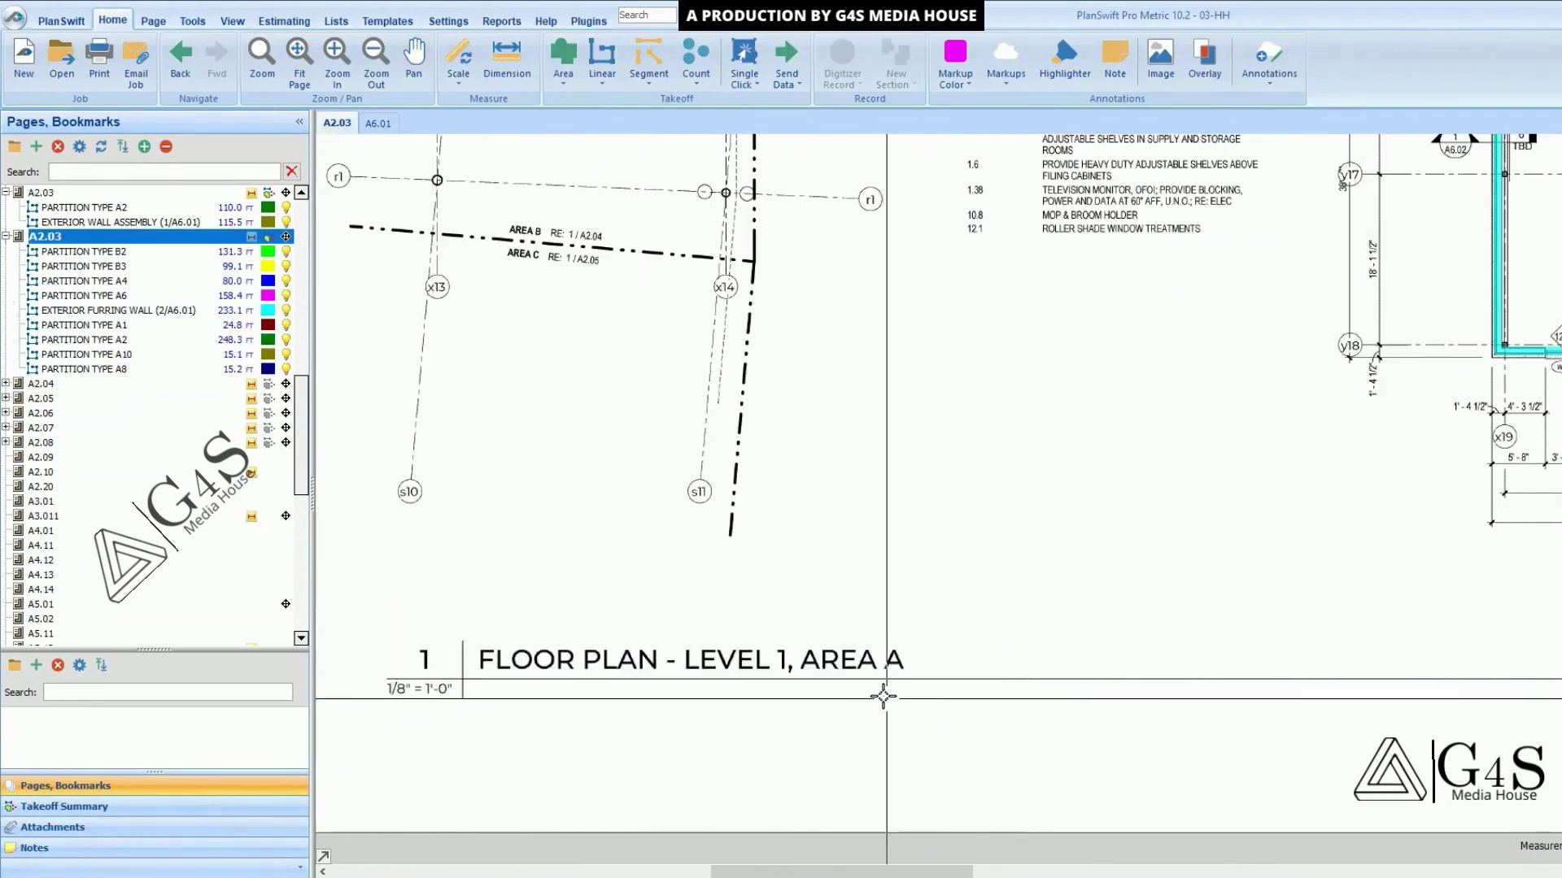
{"action": "scroll", "coordinate": [879, 691], "scroll_direction": "down", "scroll_amount": 5}
{"action": "scroll", "coordinate": [1207, 609], "scroll_direction": "up", "scroll_amount": 5}
{"action": "scroll", "coordinate": [1196, 610], "scroll_direction": "down", "scroll_amount": 5}
{"action": "scroll", "coordinate": [1172, 616], "scroll_direction": "up", "scroll_amount": 4}
{"action": "scroll", "coordinate": [1172, 617], "scroll_direction": "up", "scroll_amount": 3}
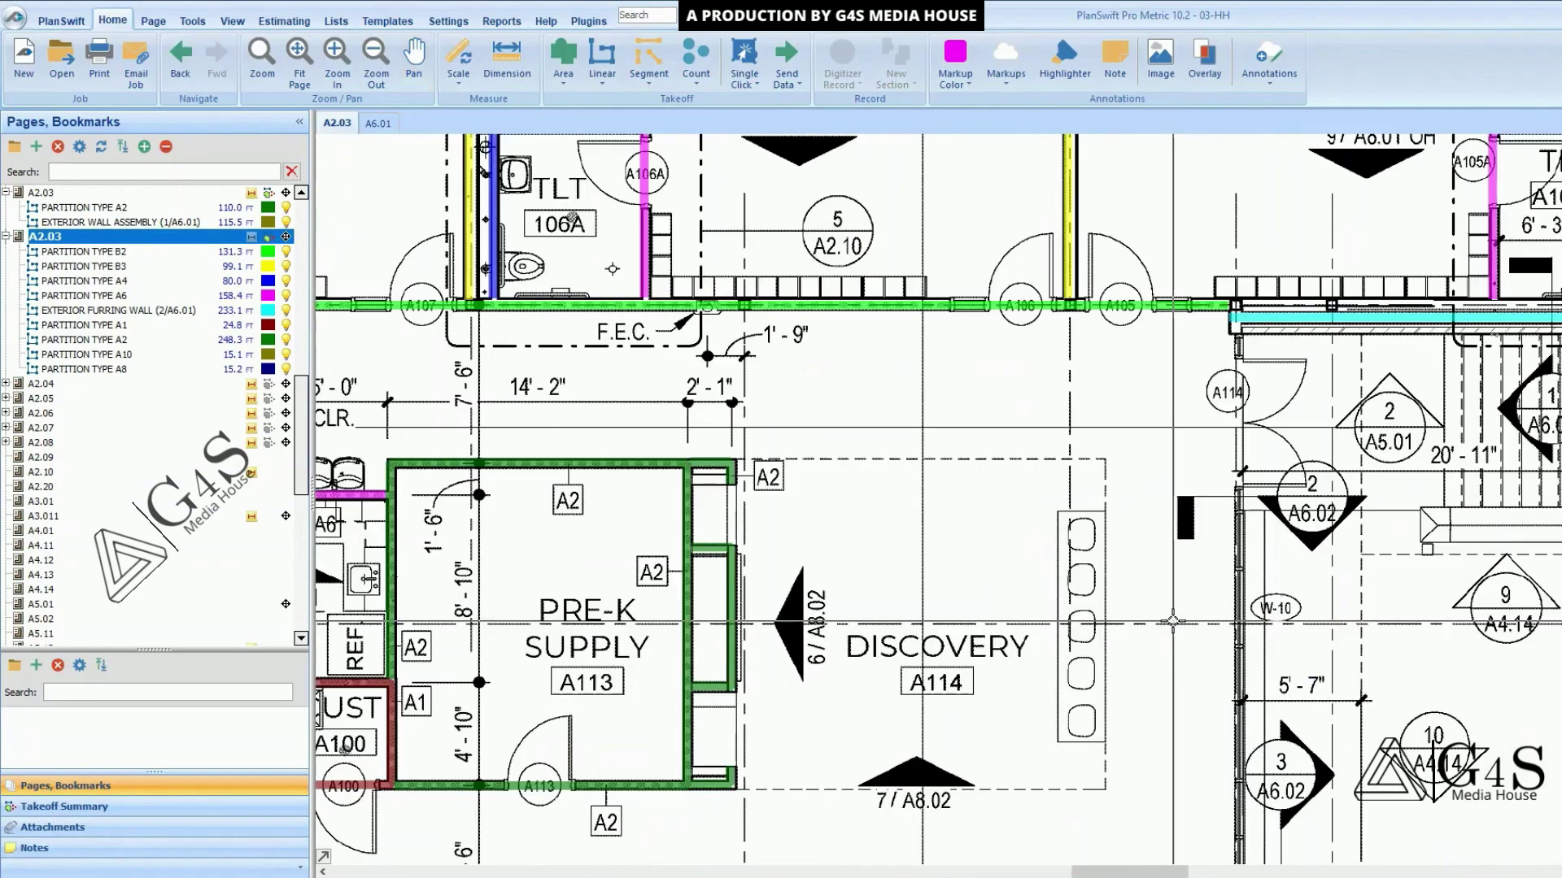
{"action": "scroll", "coordinate": [1057, 586], "scroll_direction": "down", "scroll_amount": 3}
{"action": "scroll", "coordinate": [723, 524], "scroll_direction": "up", "scroll_amount": 2}
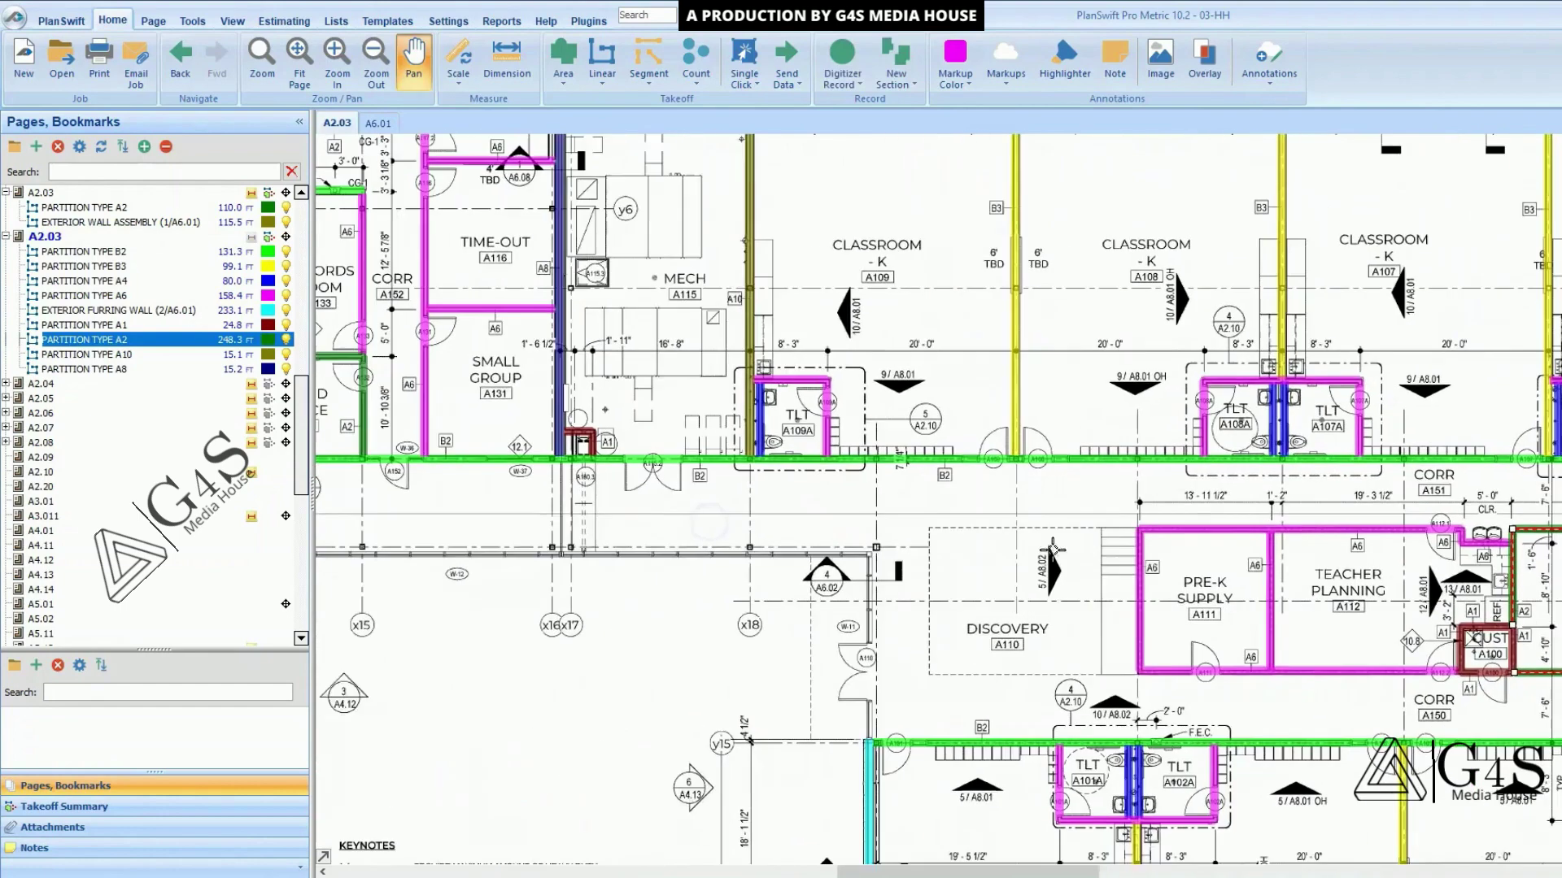